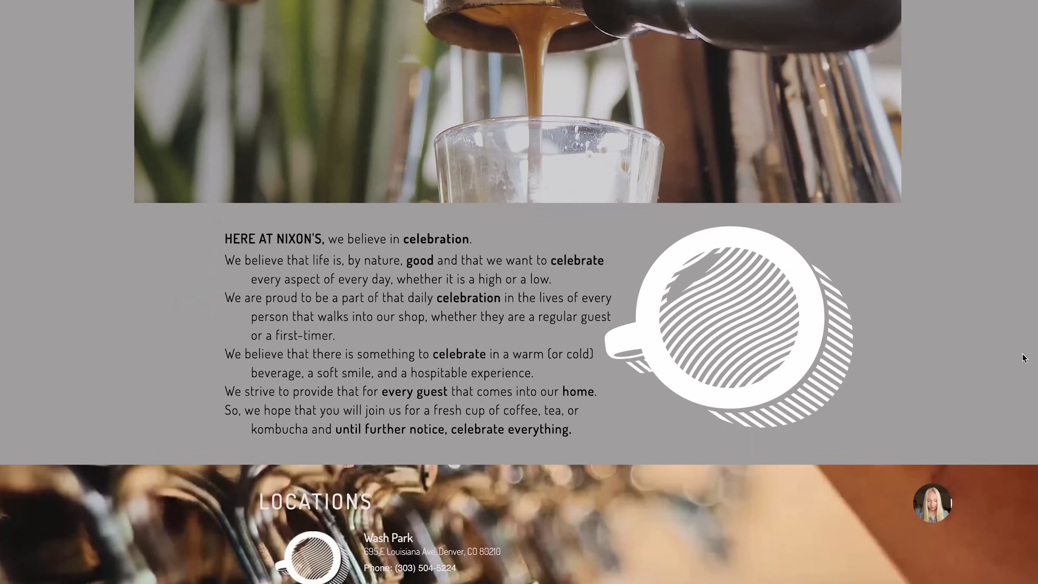
Browse the Nixon's Coffee House home page, then open its About page and scroll through it.
scroll(1024, 359, down, 3)
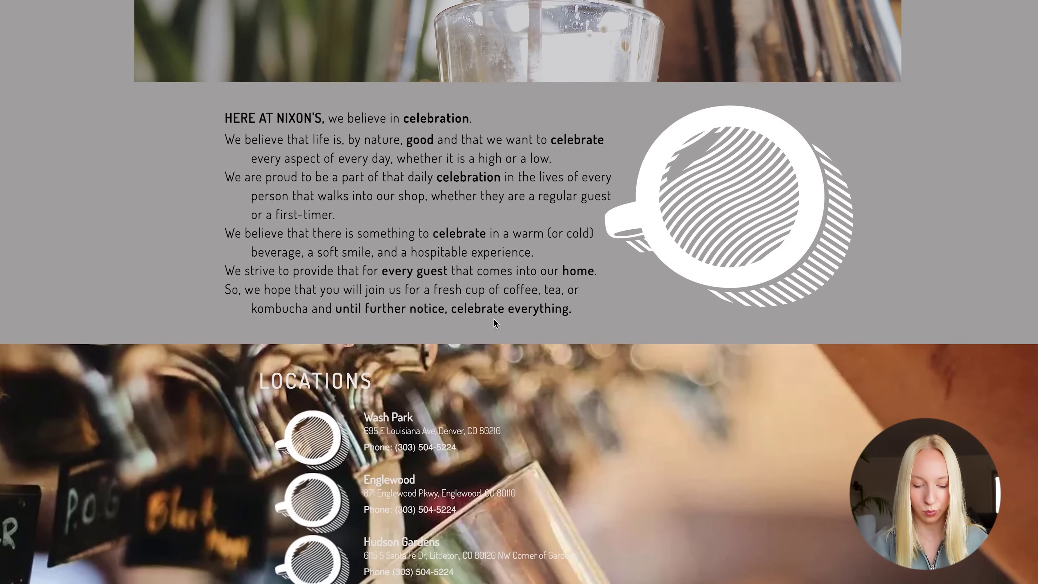
scroll(1030, 388, up, 10)
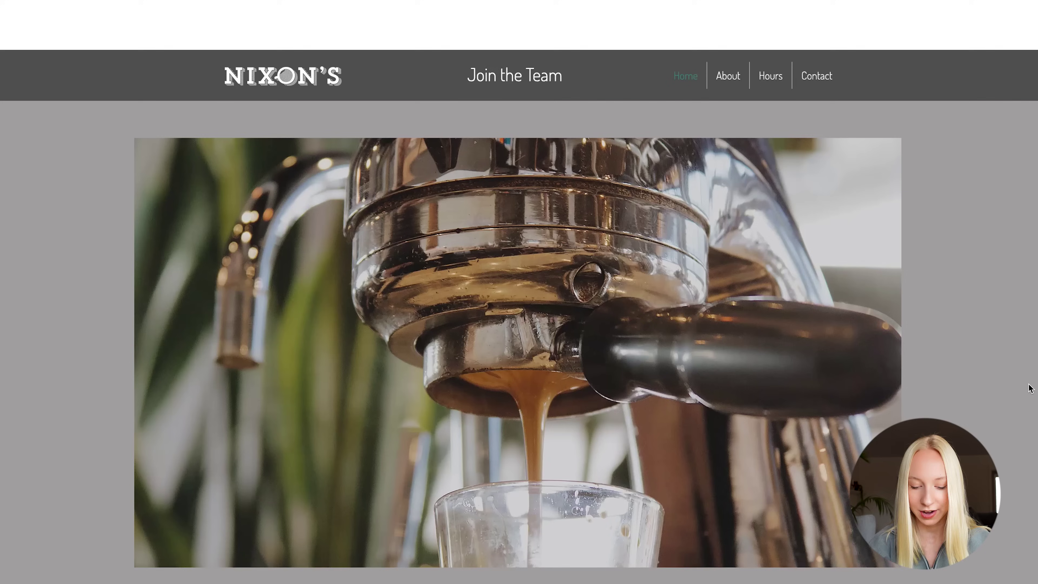
click(737, 23)
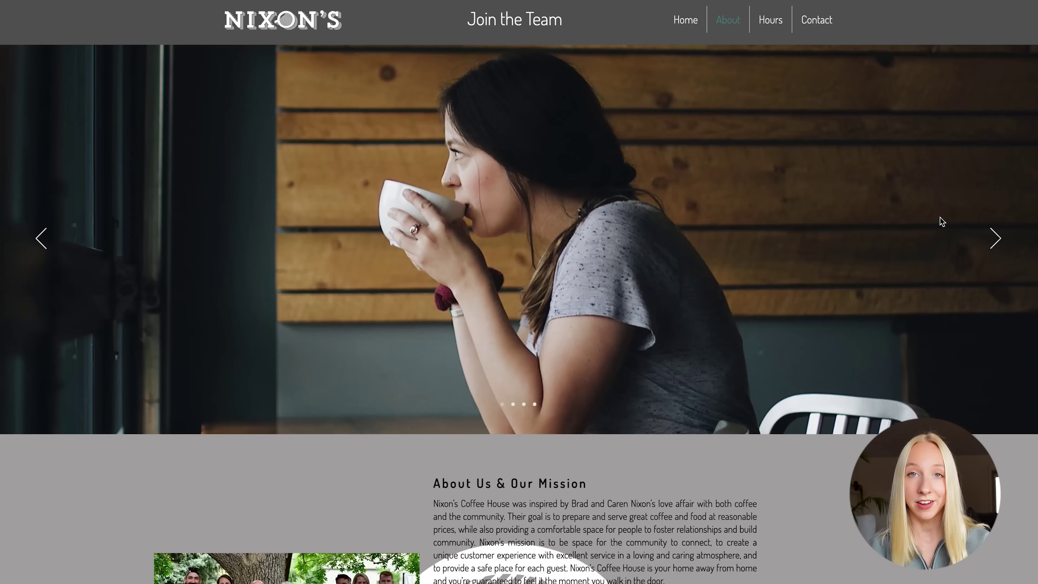
scroll(942, 222, down, 5)
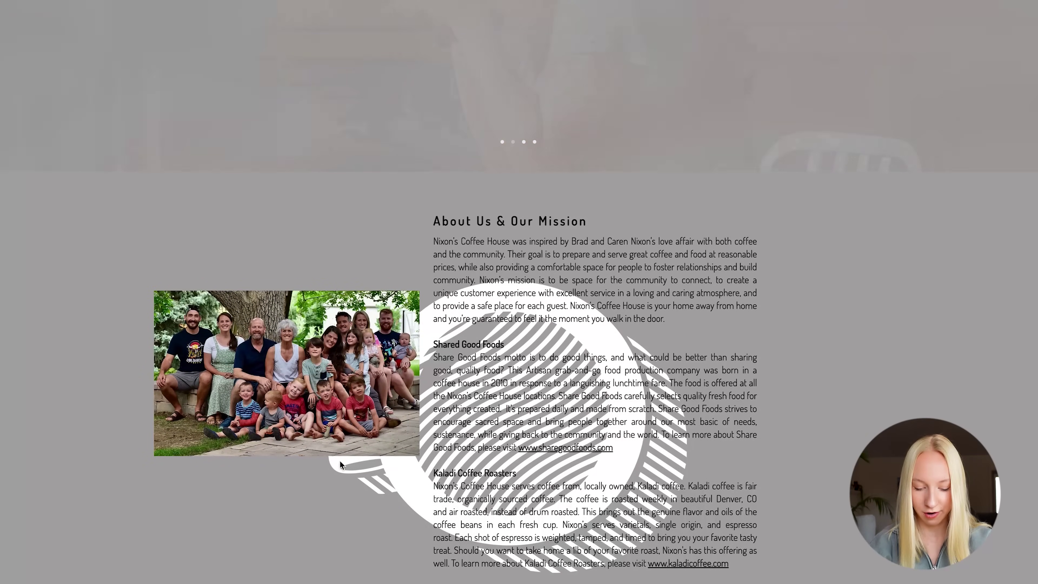
scroll(1019, 382, down, 4)
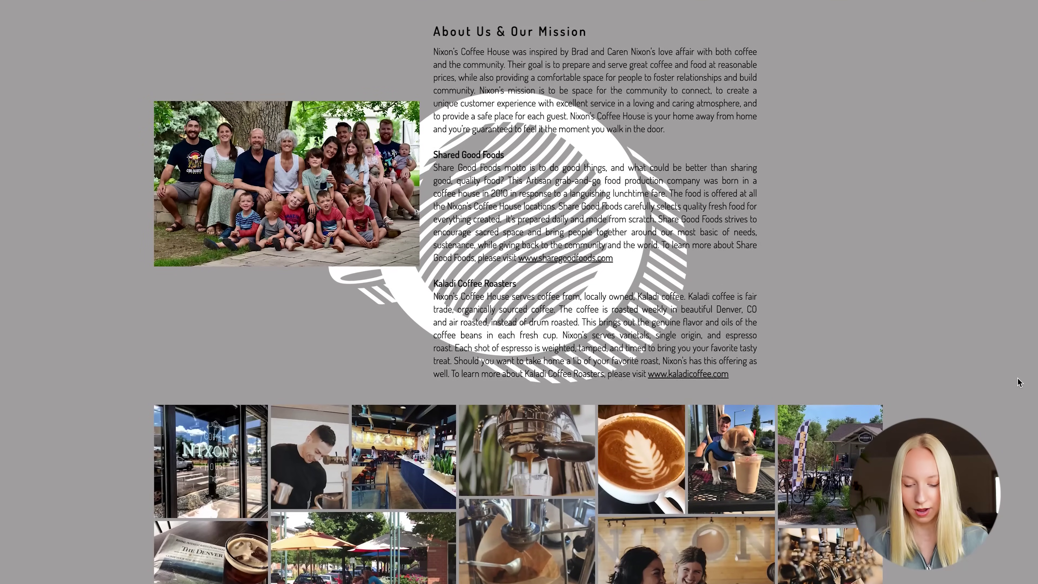
scroll(1019, 383, up, 9)
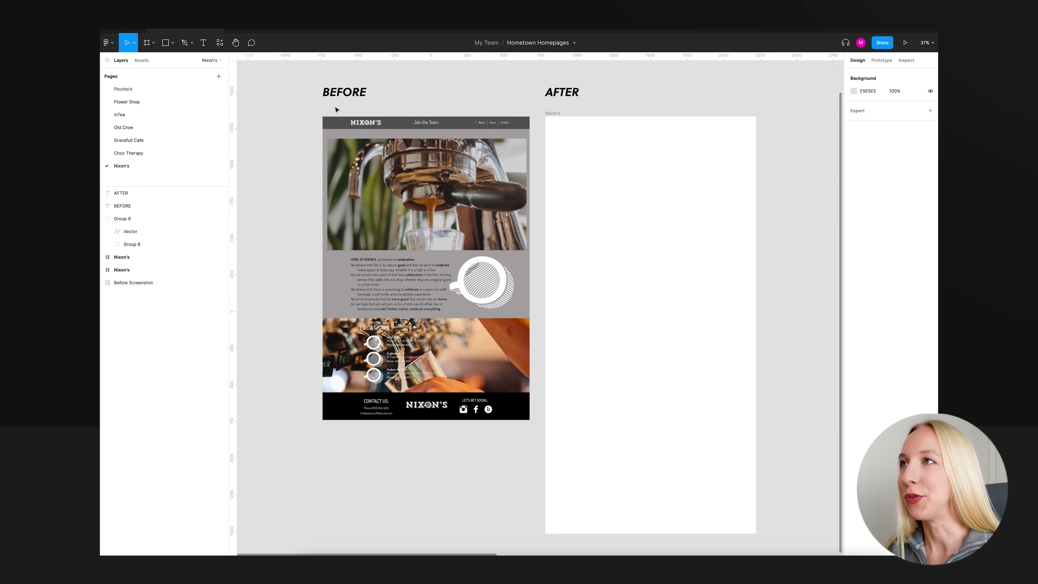
scroll(336, 109, up, 10)
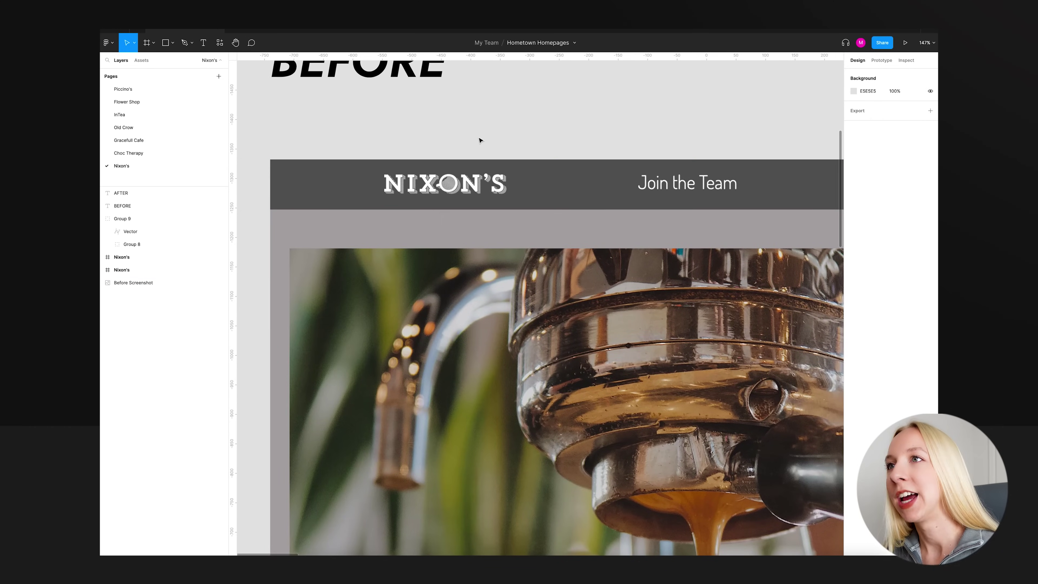
scroll(480, 139, down, 8)
scroll(380, 148, down, 2)
scroll(379, 148, right, 2)
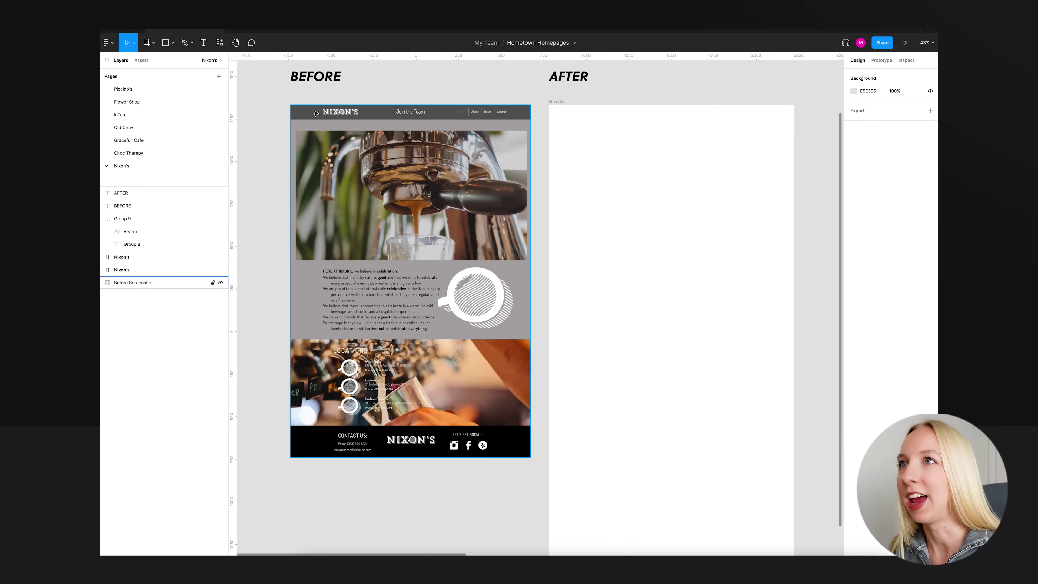
scroll(319, 104, right, 1)
scroll(320, 104, up, 1)
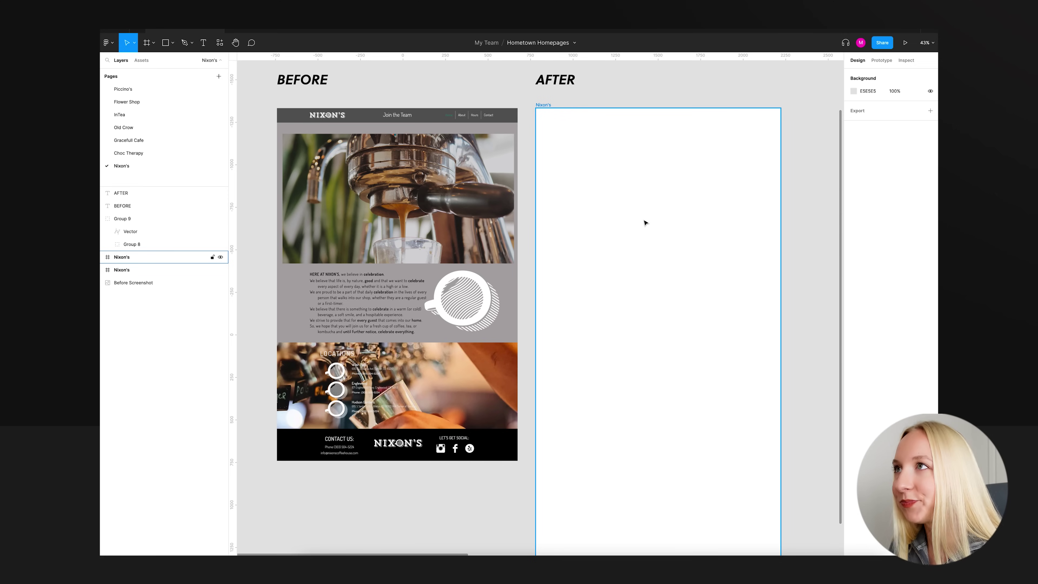
click(529, 169)
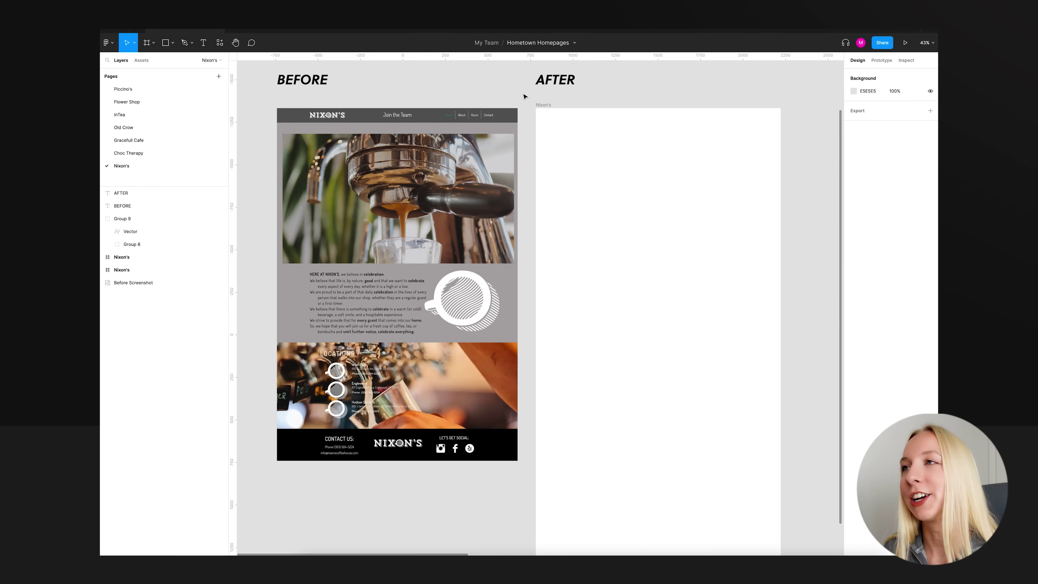
scroll(527, 97, right, 2)
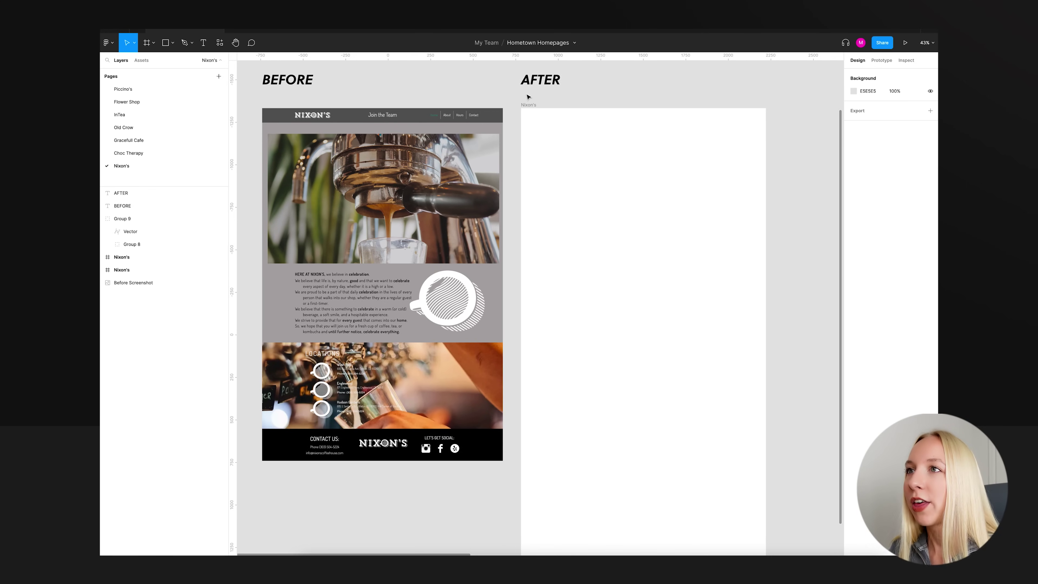
scroll(527, 96, left, 2)
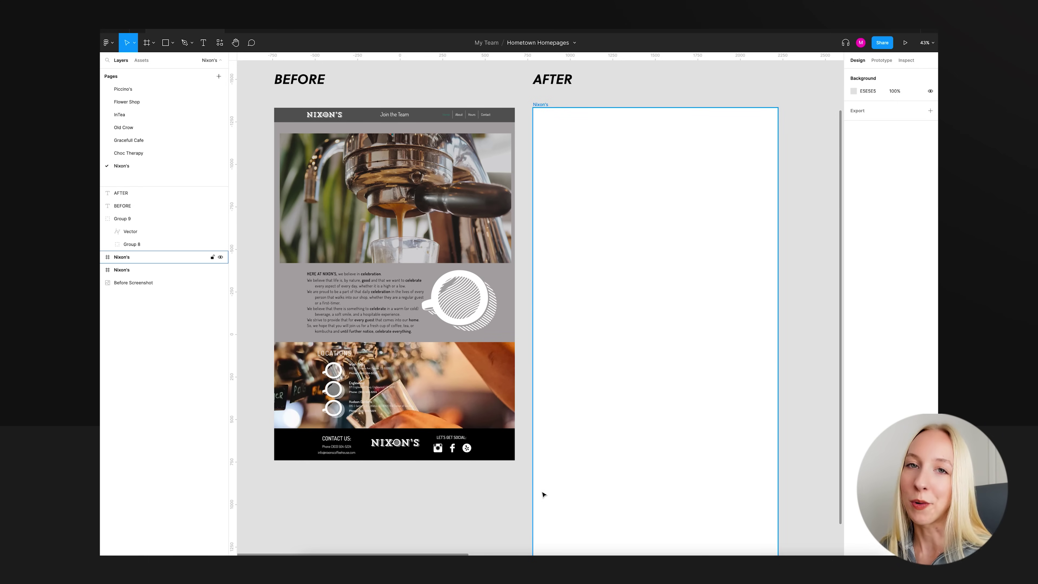
click(810, 518)
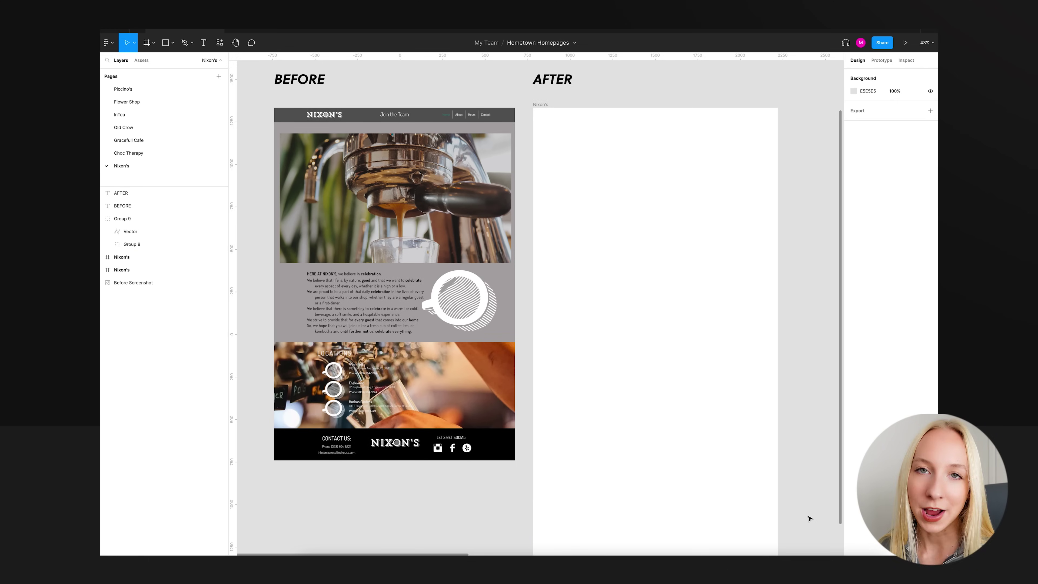
Drag the jason-betz-klub espresso photo from Downloads into the AFTER frame and scale it to fit.
click(856, 564)
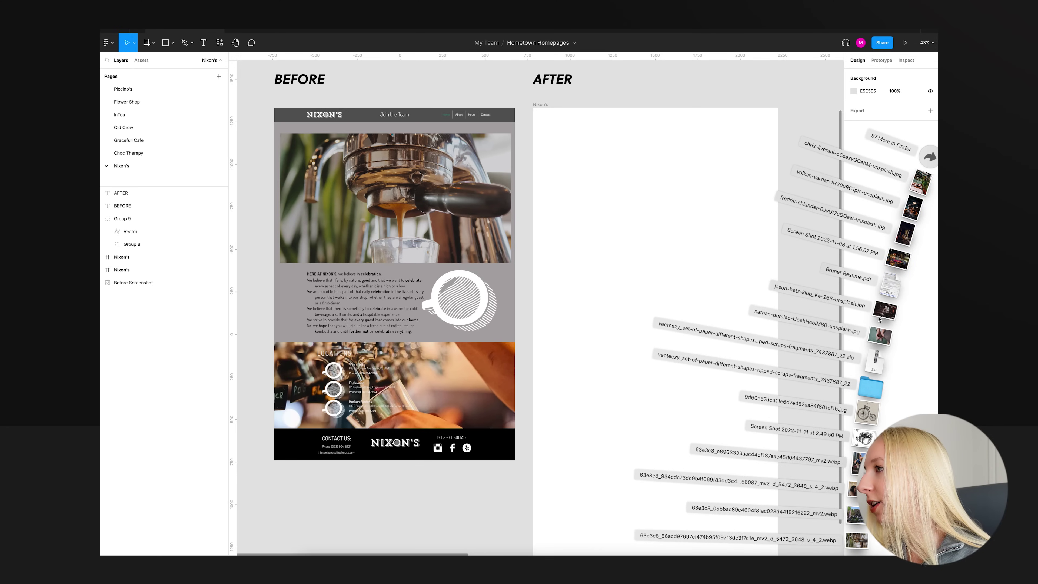
drag(879, 318, 686, 313)
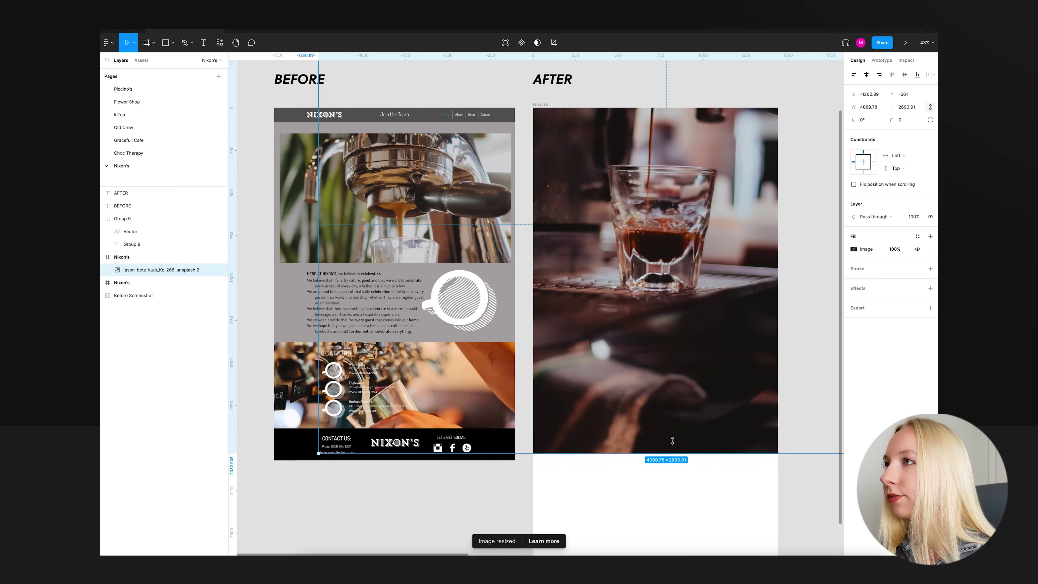
drag(672, 441, 669, 293)
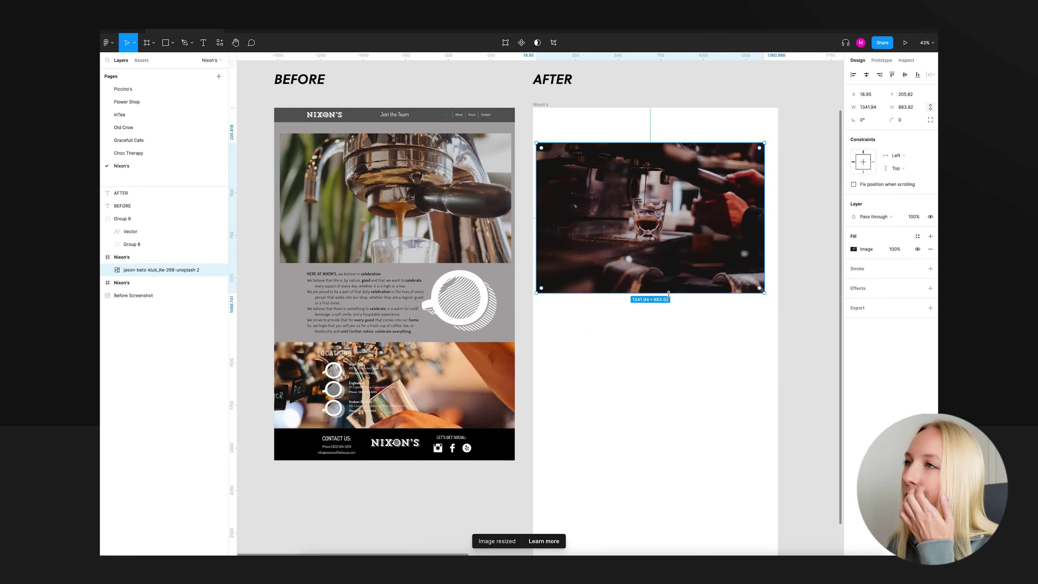
Adjust the espresso photo's image fill, deselect it, and switch to a file window.
scroll(660, 283, up, 1)
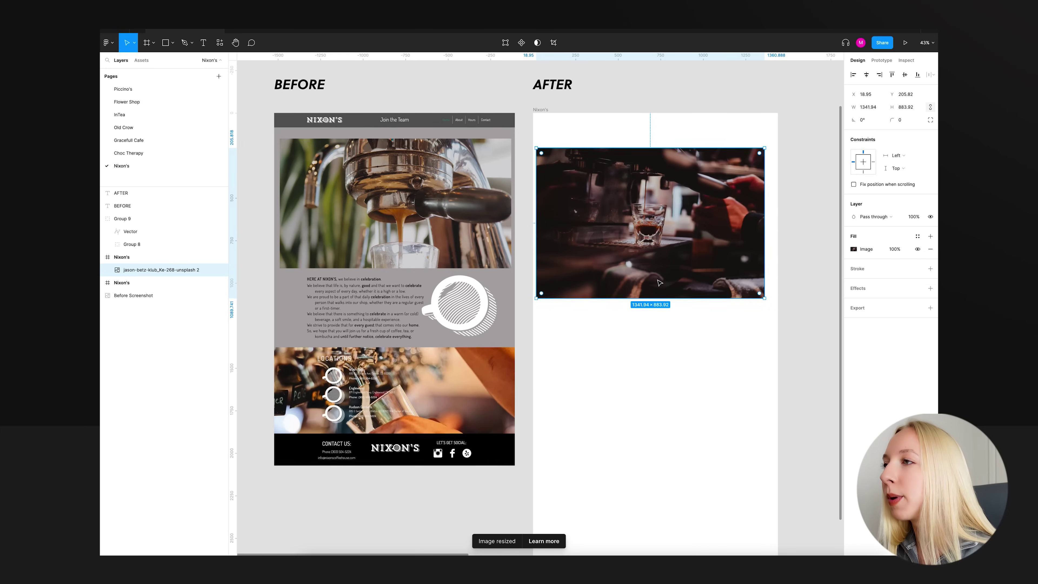
scroll(653, 239, up, 2)
scroll(654, 229, up, 10)
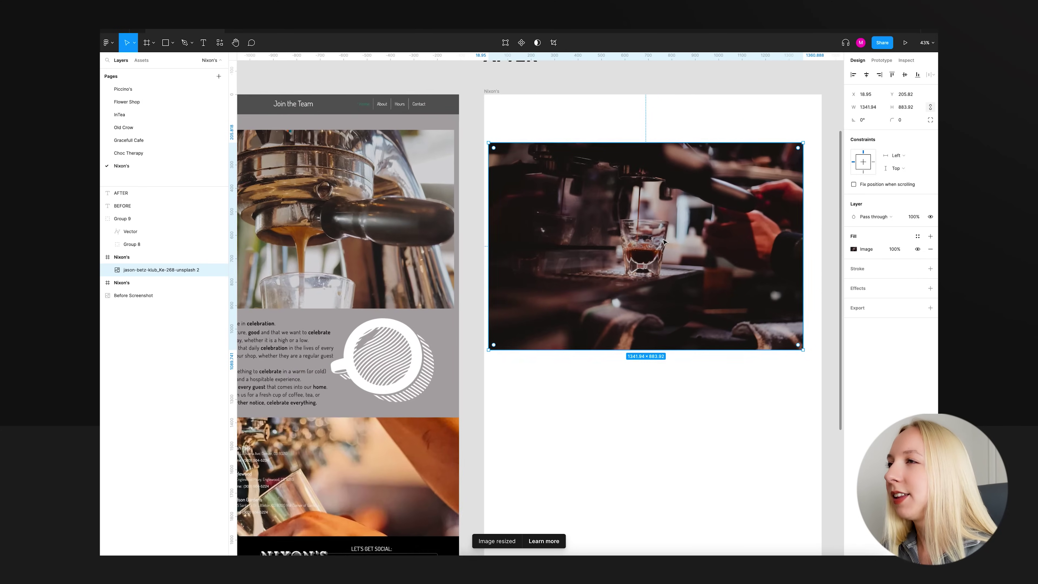
scroll(657, 217, up, 3)
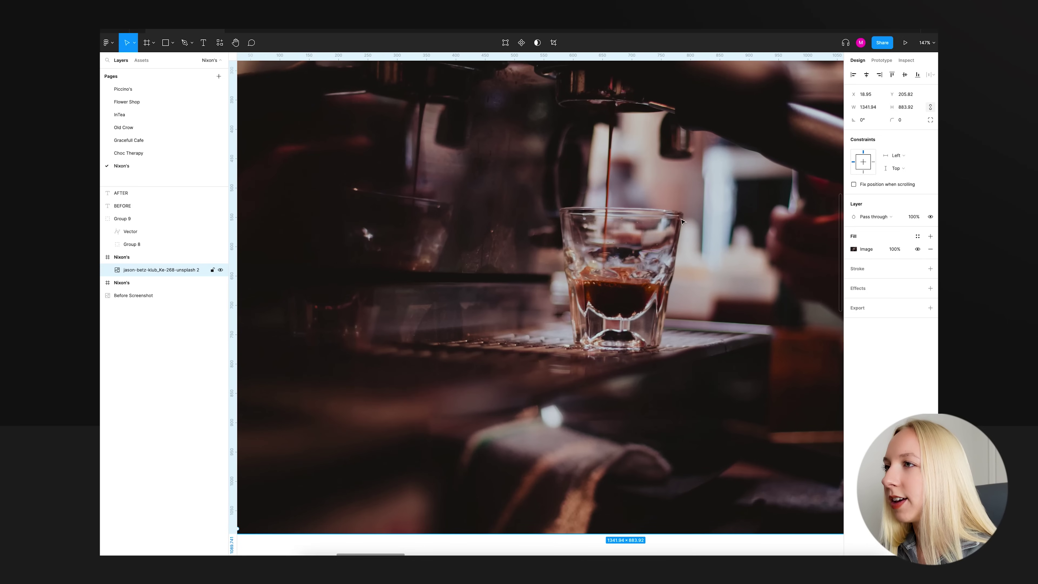
scroll(630, 231, down, 6)
scroll(637, 241, down, 3)
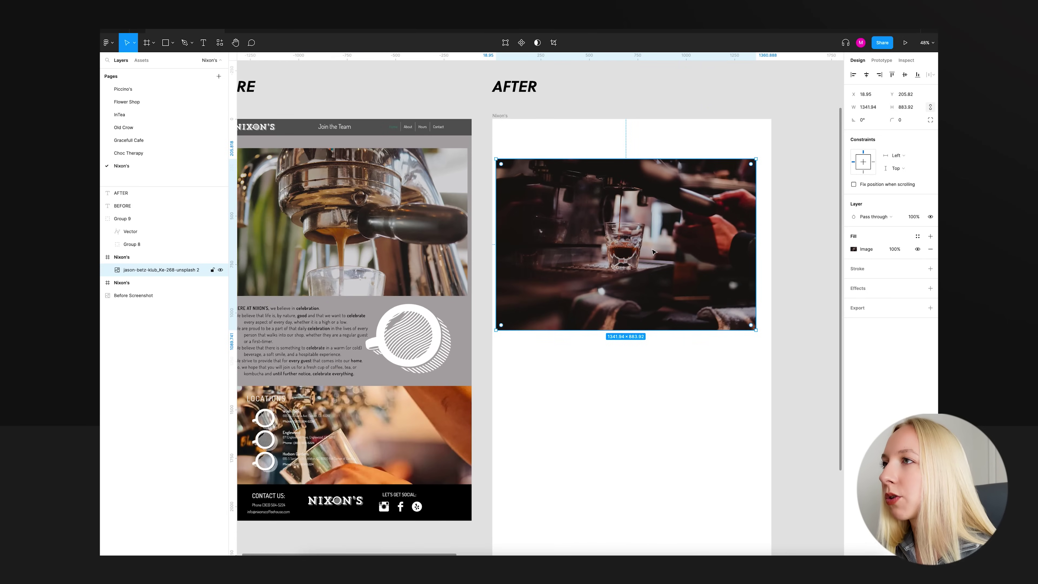
double_click(654, 251)
click(681, 306)
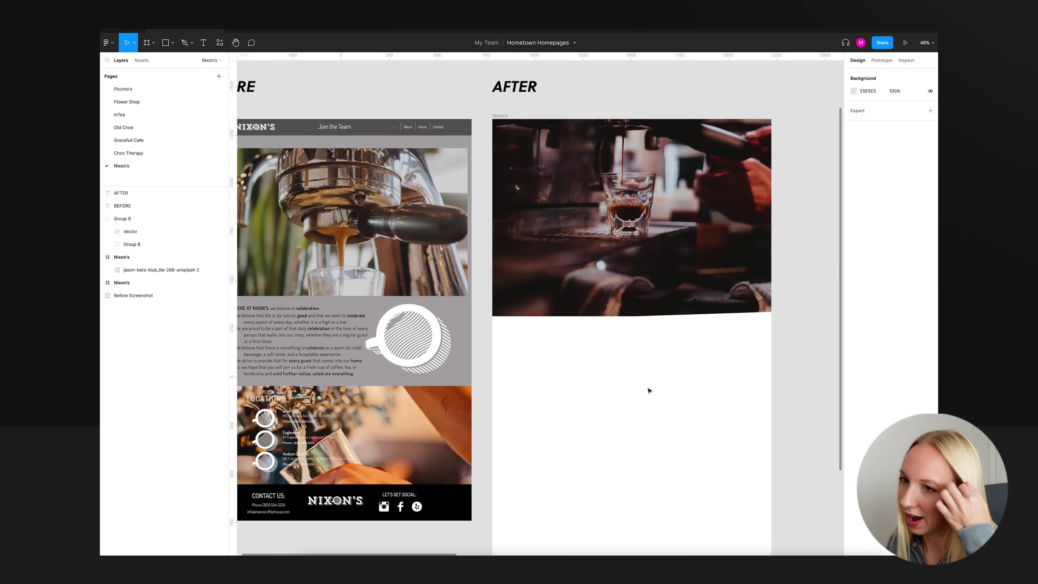
key(super+Tab)
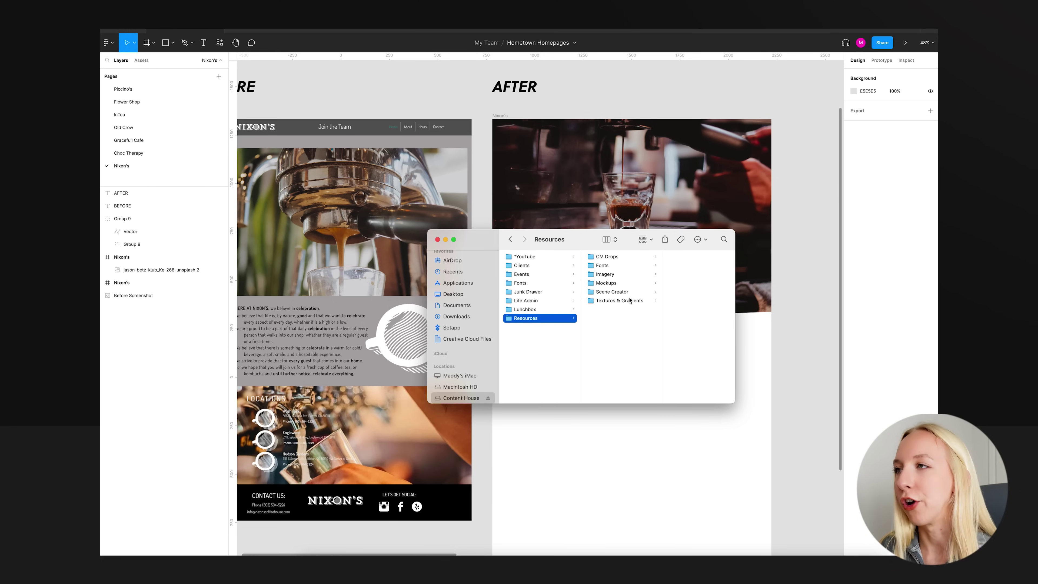
Drag StickyNote.png from the Resources > Scene Creator folder onto the Figma canvas.
click(621, 292)
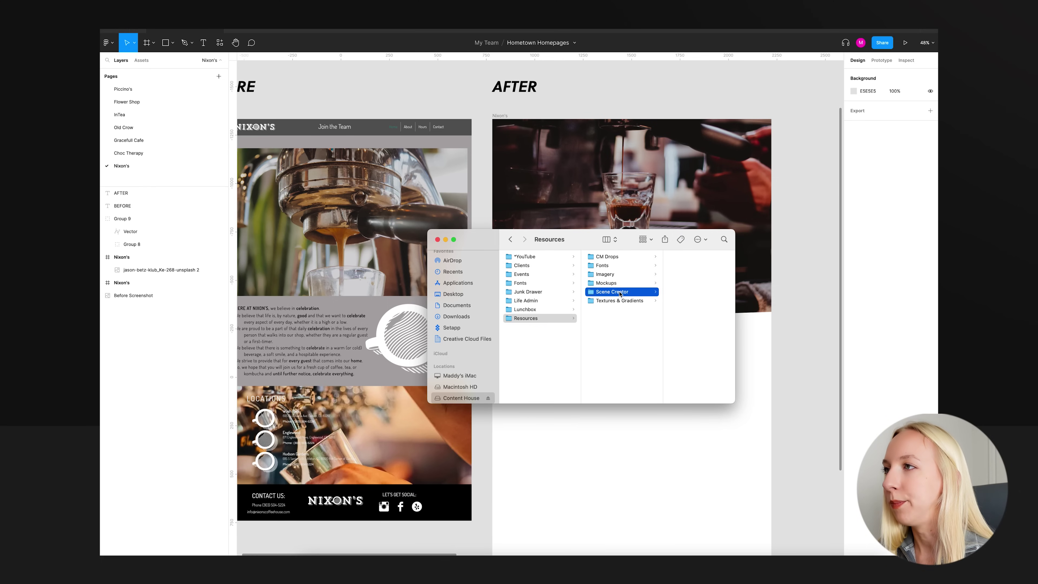
click(680, 277)
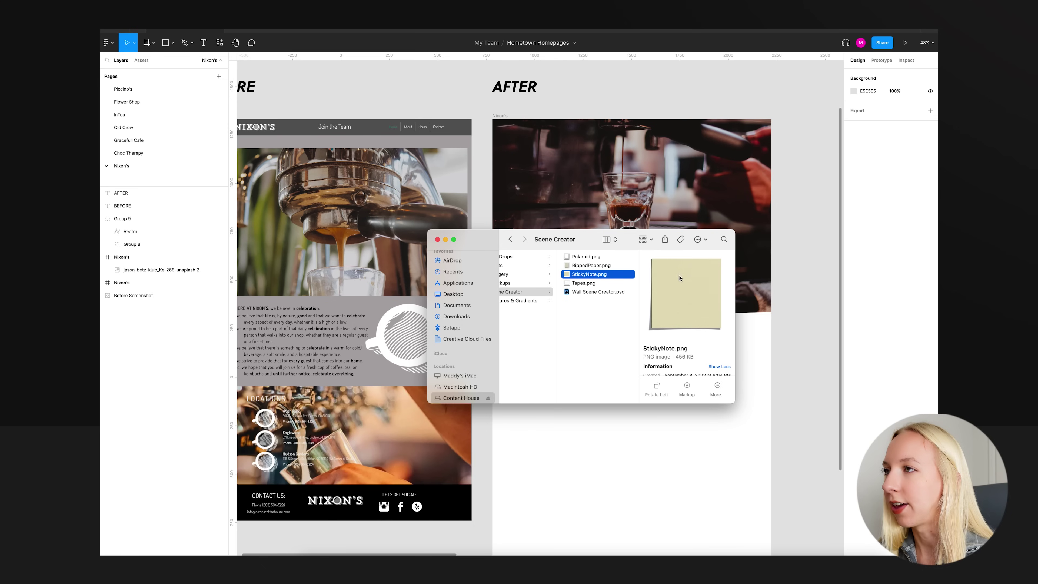
drag(567, 276, 800, 213)
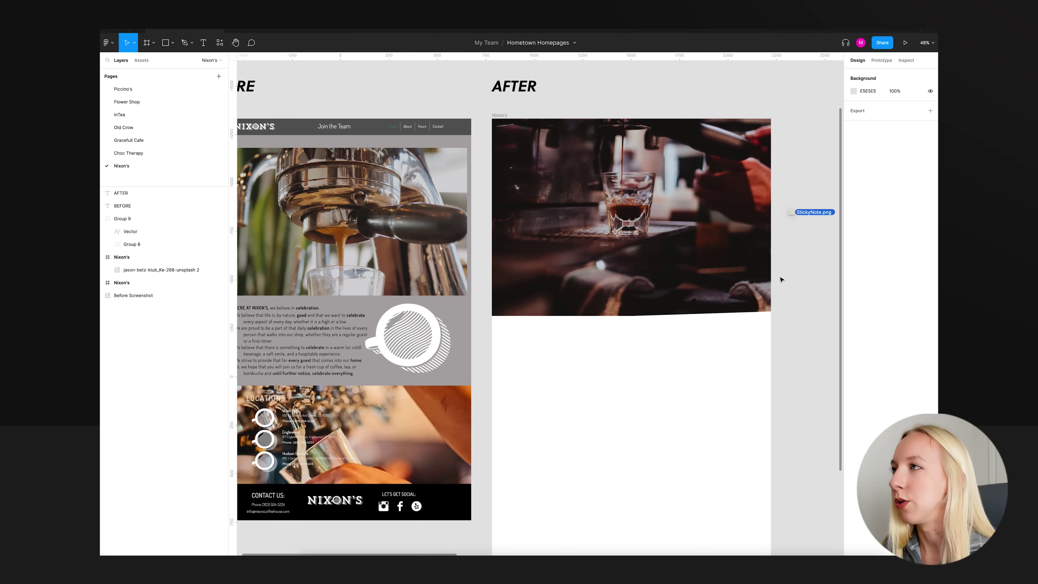
scroll(781, 280, right, 2)
drag(805, 215, 752, 214)
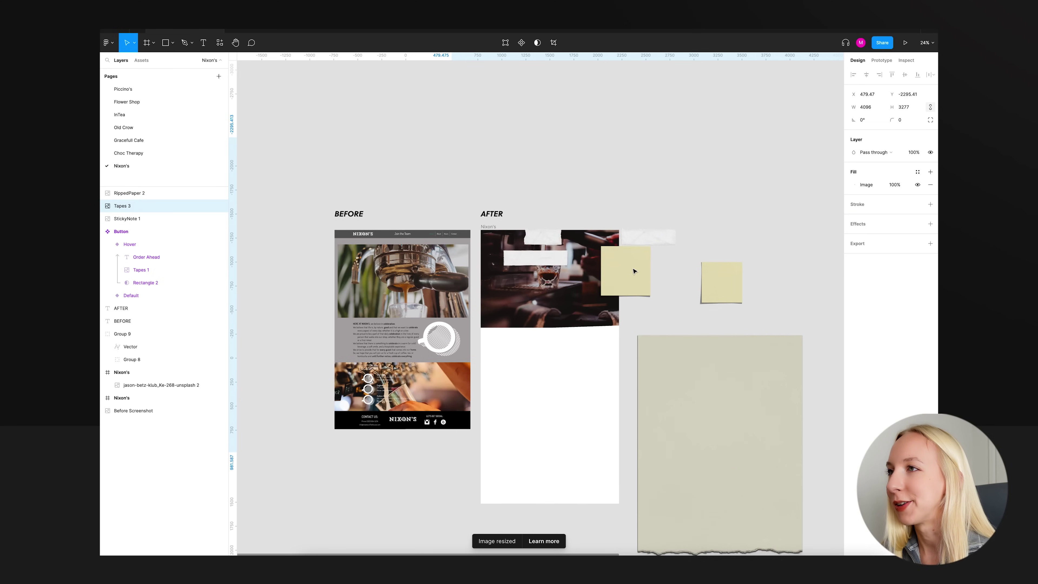
Reposition the Tapes 3 image so it sits above the Nixon's frame.
drag(643, 281, 649, 290)
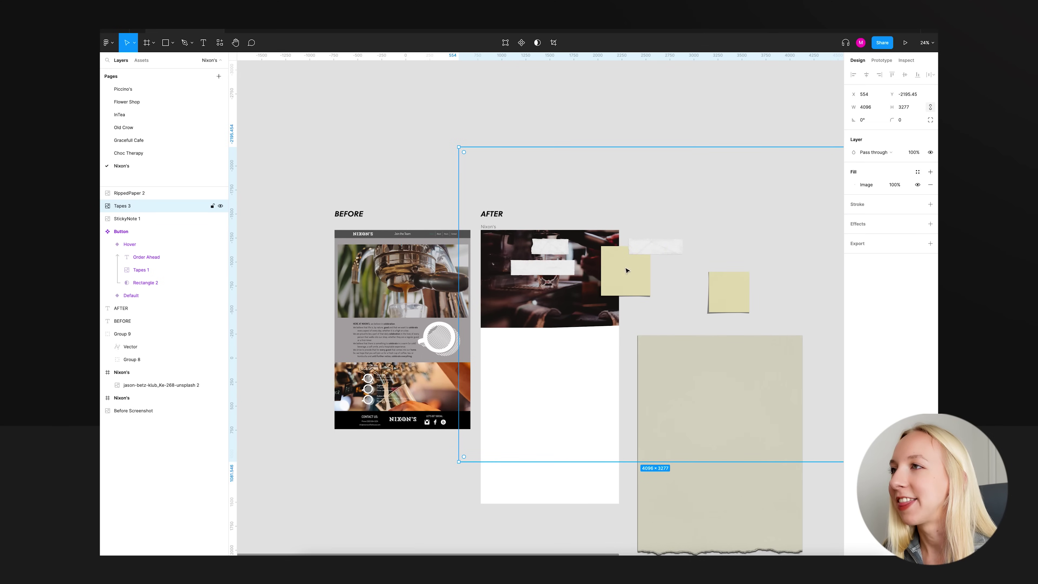
drag(645, 274, 573, 267)
scroll(572, 266, up, 10)
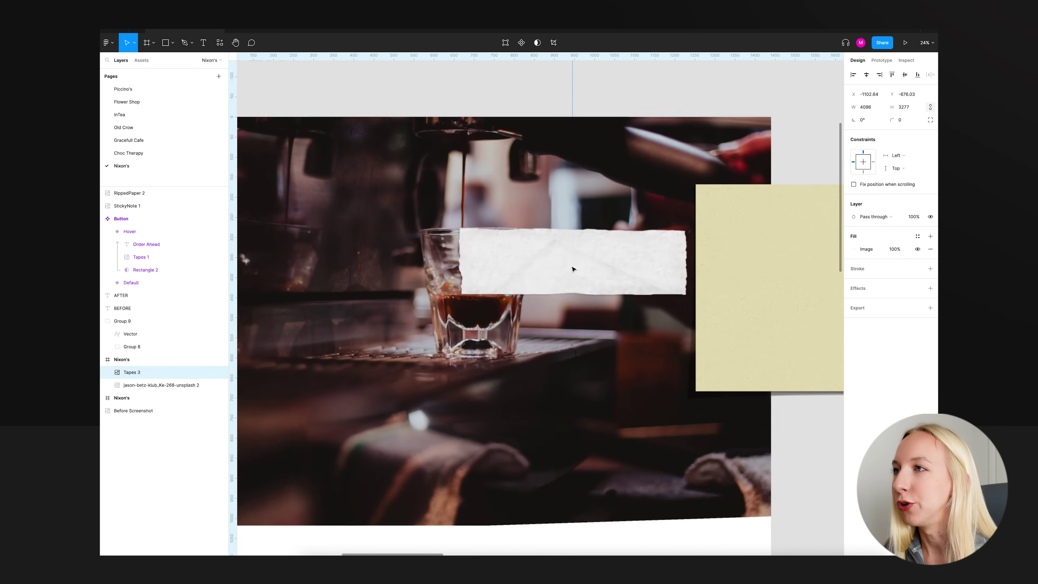
scroll(655, 278, down, 10)
drag(655, 278, 720, 195)
scroll(721, 211, right, 3)
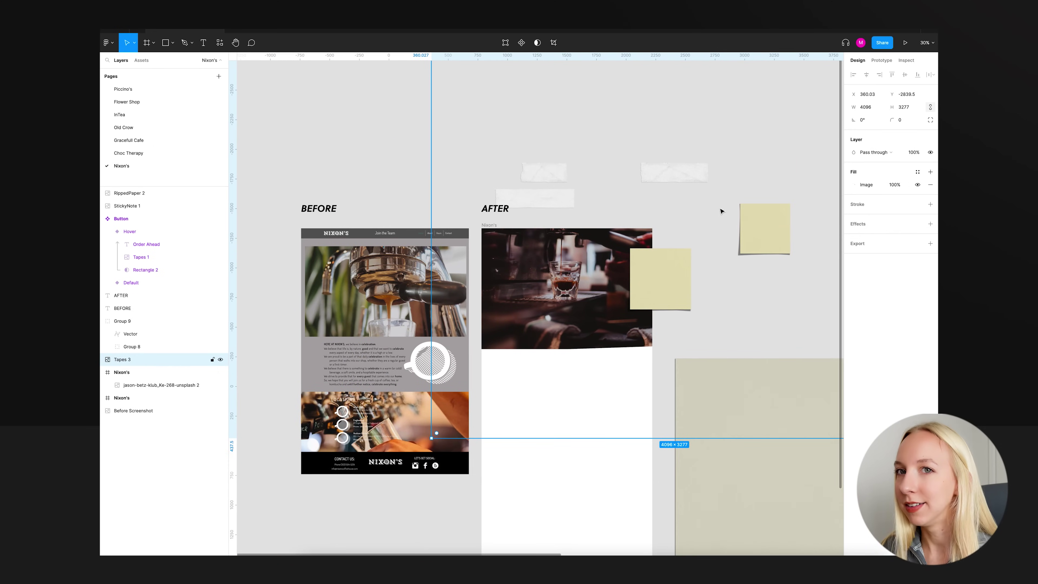
scroll(718, 208, up, 15)
Draw a tape-strip-sized rectangle and mask Tapes 3 to it with Ctrl+Alt+M.
key(r)
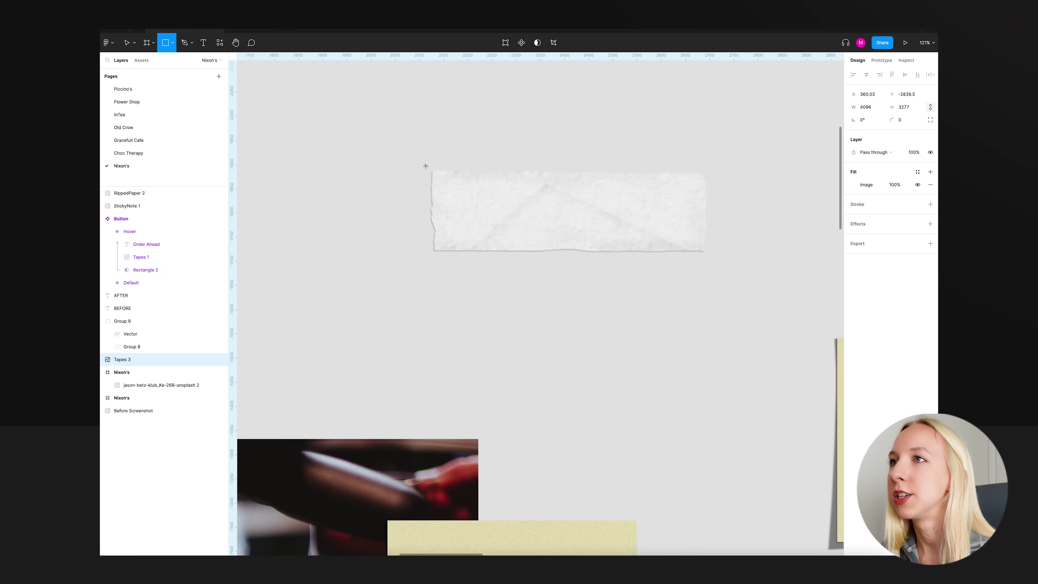
mouse_move(426, 166)
mouse_down()
mouse_move(720, 264)
mouse_move(714, 257)
mouse_up()
scroll(695, 296, down, 5)
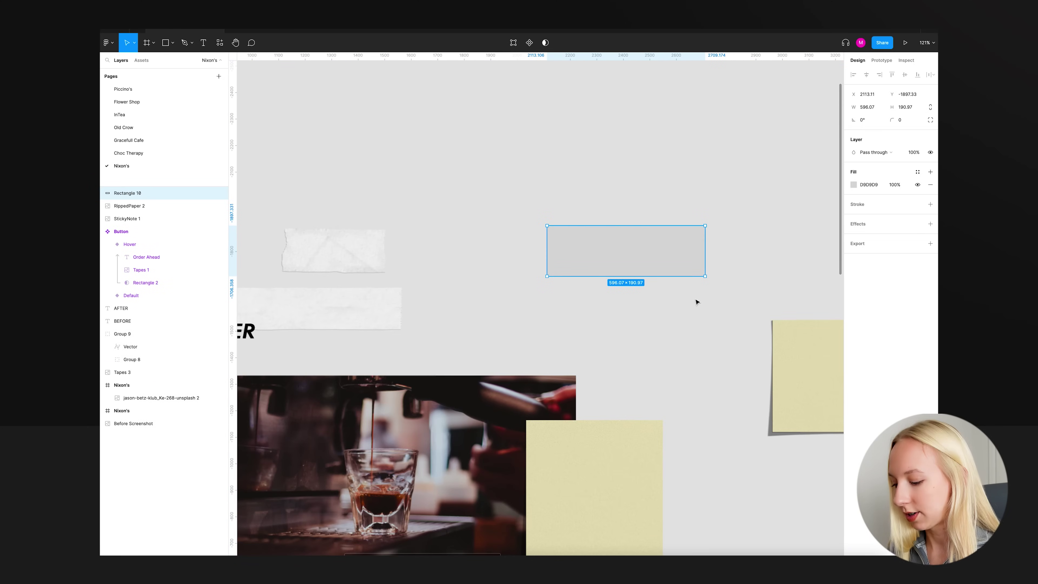
key(ctrl+alt+m)
scroll(760, 306, down, 10)
scroll(695, 368, down, 2)
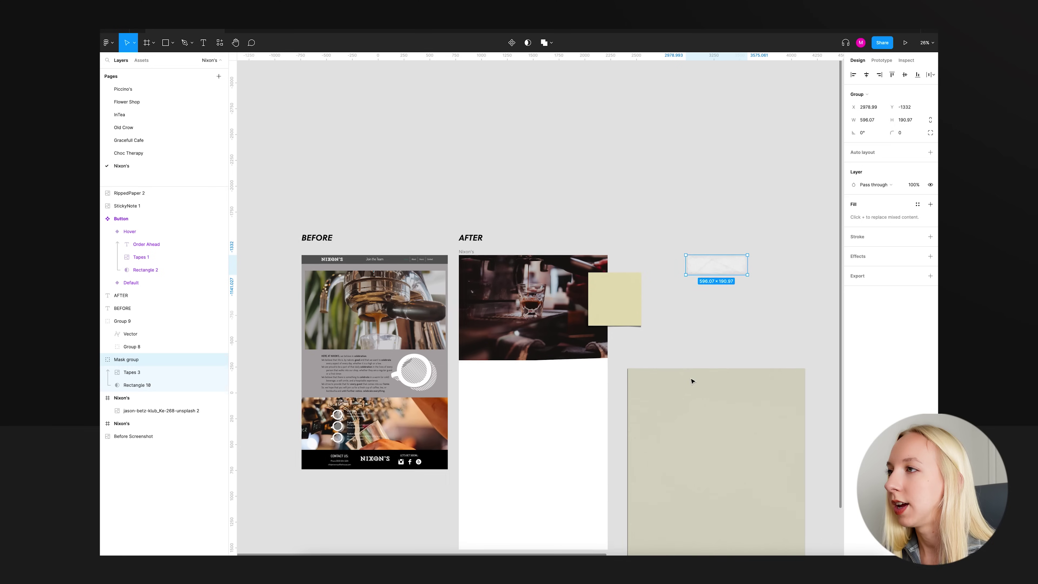
Stack the tape strip and sticky note on RippedPaper 2, resting the note on its top edge.
drag(715, 265, 707, 234)
click(604, 304)
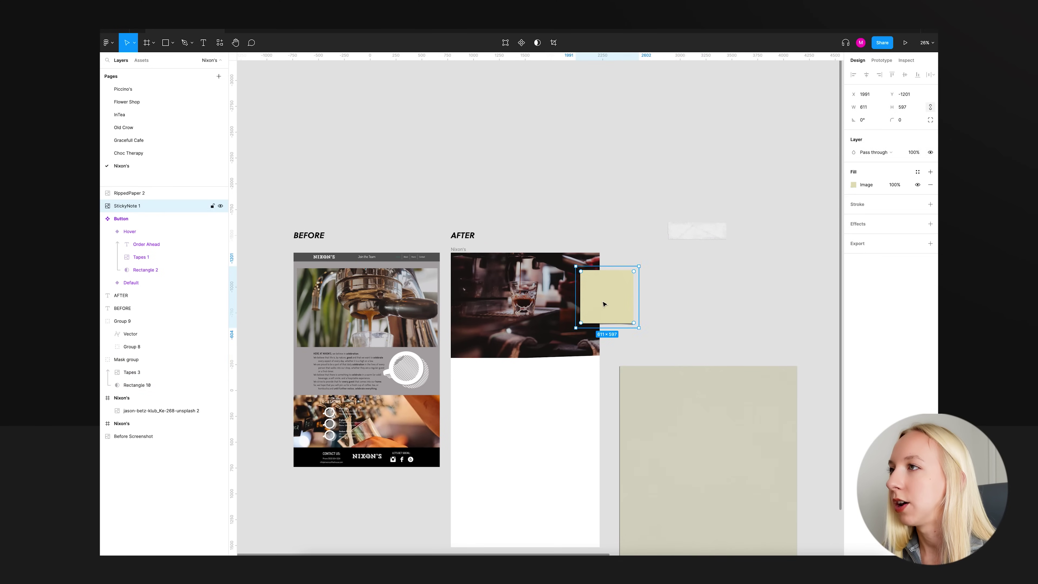
drag(604, 304, 747, 236)
scroll(704, 291, down, 4)
click(725, 316)
scroll(804, 433, up, 7)
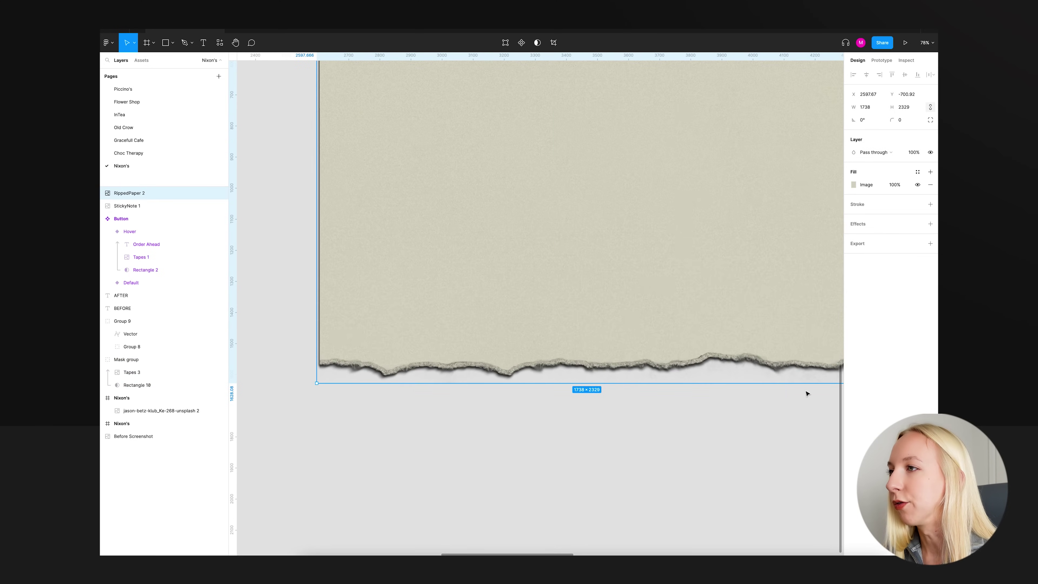
scroll(772, 398, down, 7)
scroll(764, 396, up, 2)
drag(764, 397, 731, 321)
click(712, 202)
drag(712, 202, 761, 181)
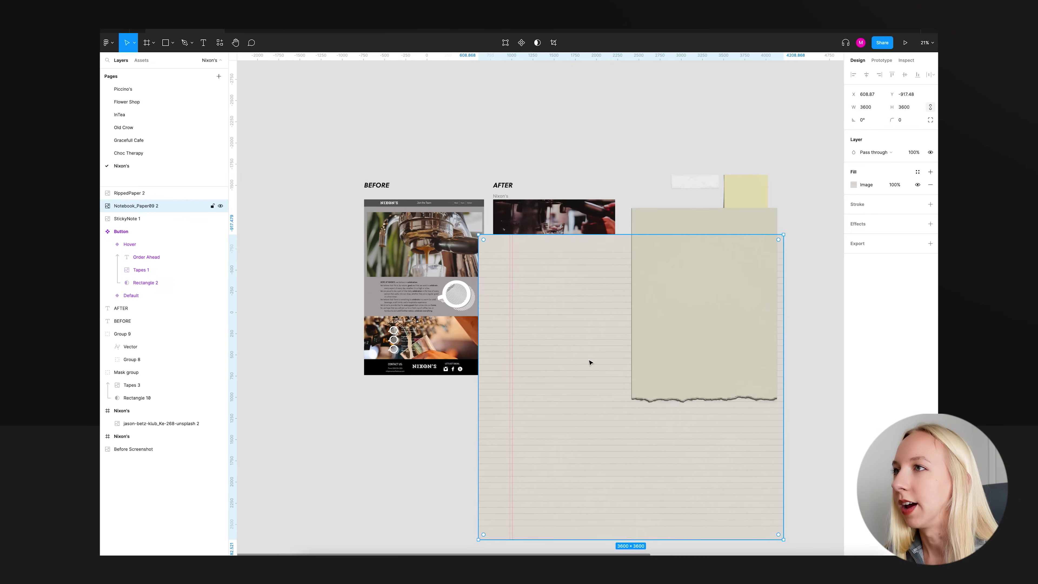
Reposition the new notebook paper and shift the ripped paper right and up.
drag(516, 341, 612, 367)
scroll(600, 364, down, 3)
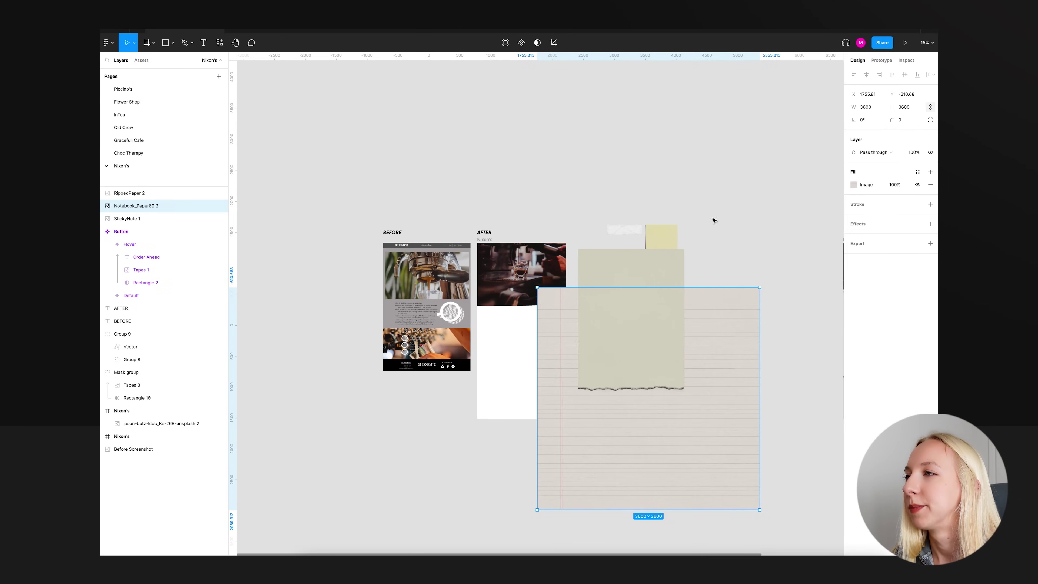
drag(713, 216, 612, 344)
ctrl+scroll(614, 302, up, 5)
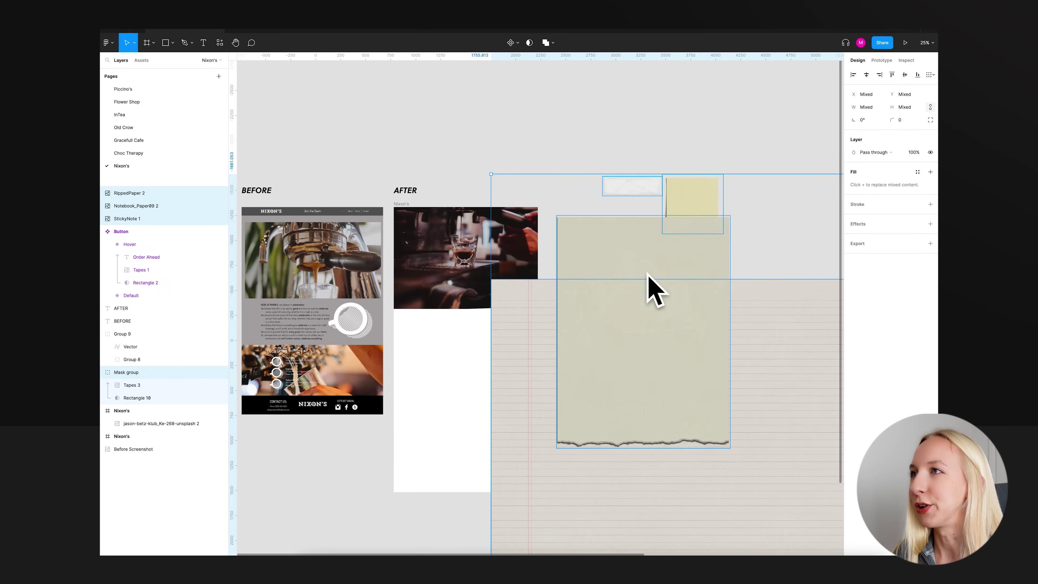
key(Escape)
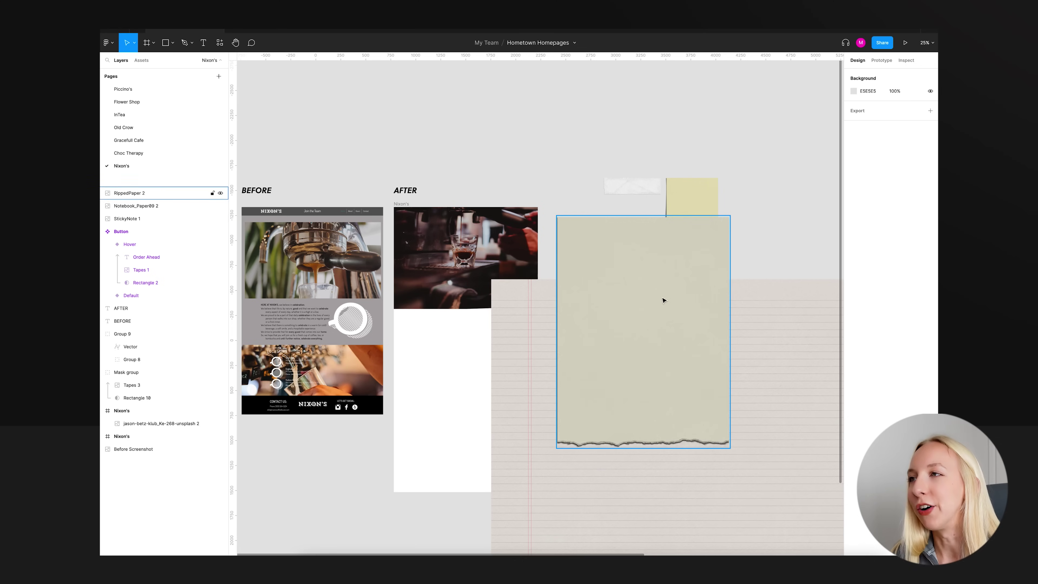
scroll(671, 308, down, 1)
drag(772, 274, 775, 249)
scroll(783, 274, right, 2)
scroll(784, 273, up, 1)
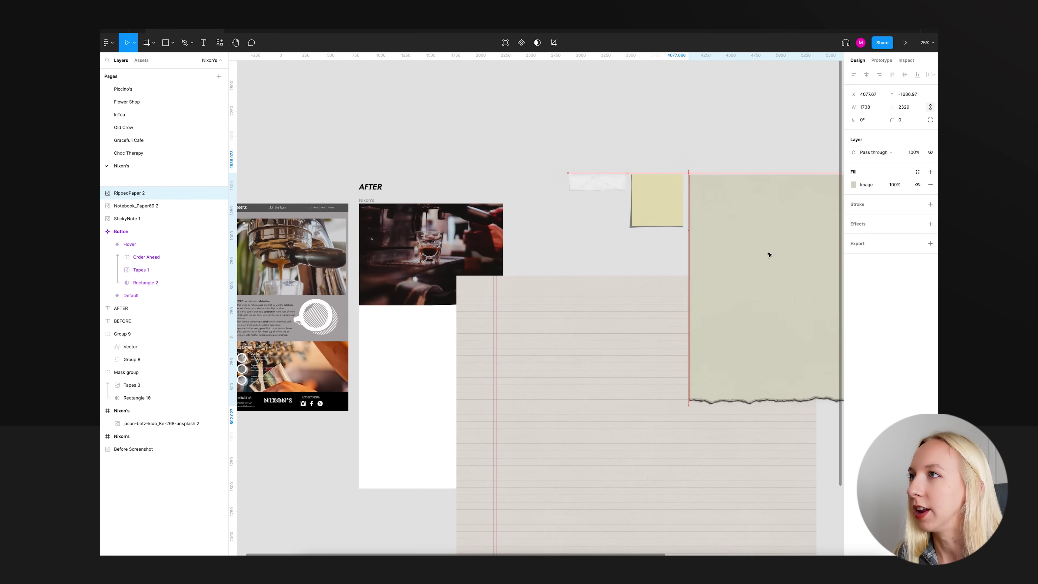
Drop the notebook paper into the Nixon's page, shrink it to page width, and align it left.
click(535, 239)
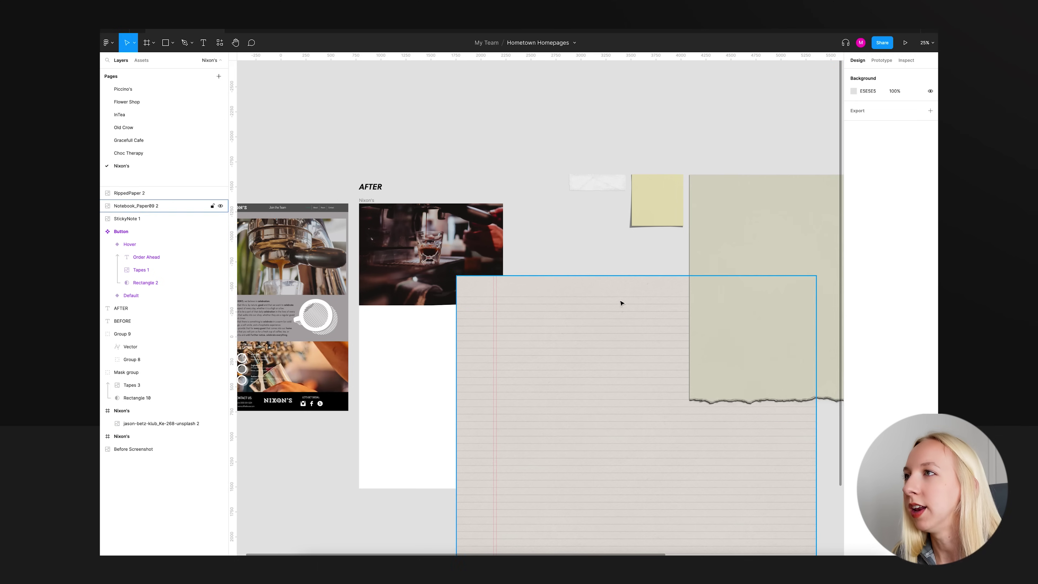
drag(621, 305, 609, 267)
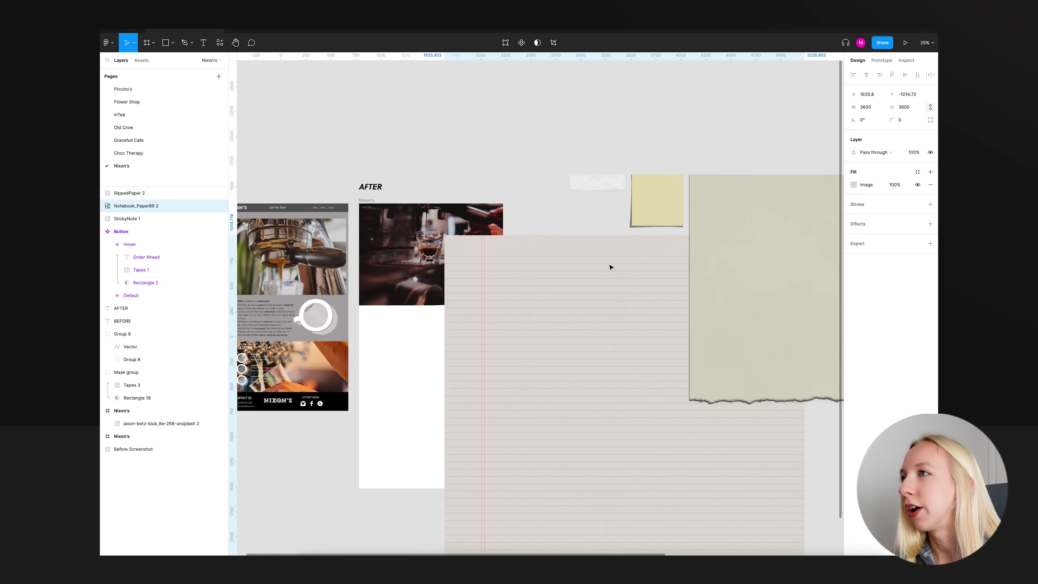
click(550, 197)
scroll(555, 204, left, 2)
click(642, 313)
drag(642, 313, 522, 354)
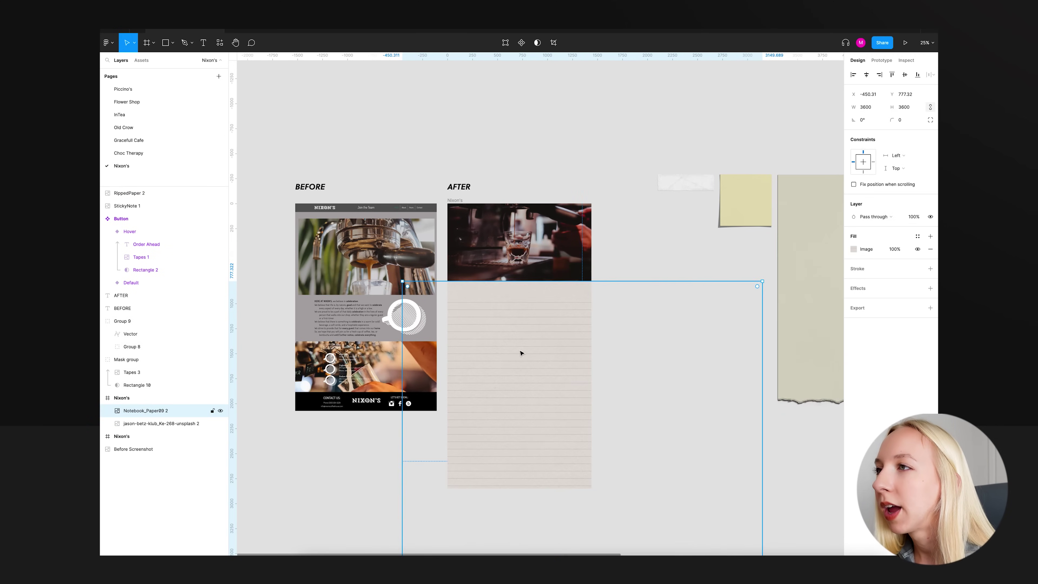
scroll(545, 347, down, 1)
scroll(545, 347, down, 3)
drag(567, 473, 564, 376)
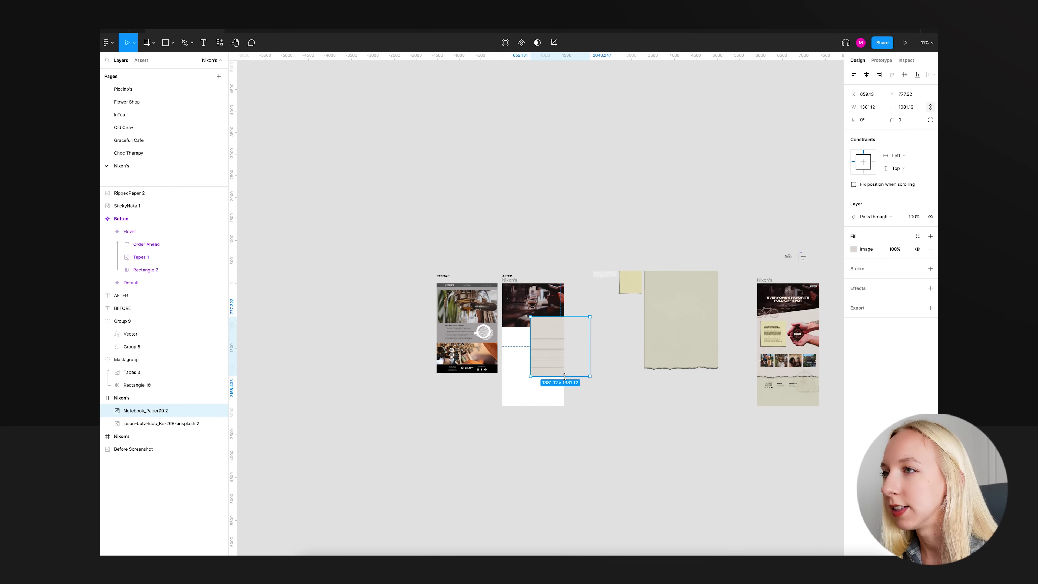
scroll(510, 339, up, 6)
drag(646, 341, 571, 348)
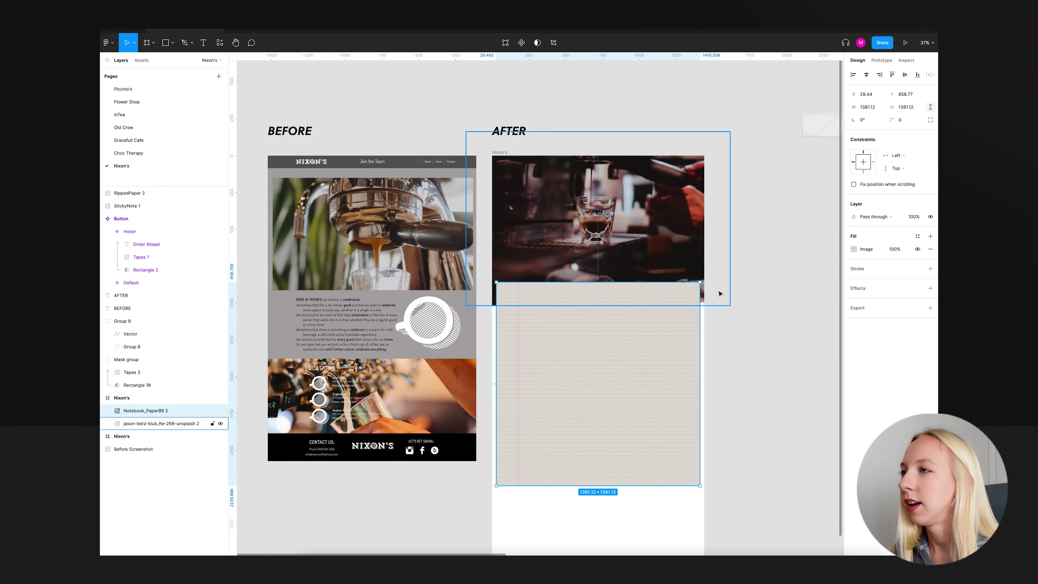
Tilt the notebook paper about 7.85°, enlarge it, and nudge it up under the photo.
drag(702, 278, 692, 266)
drag(693, 317, 744, 309)
drag(656, 338, 656, 328)
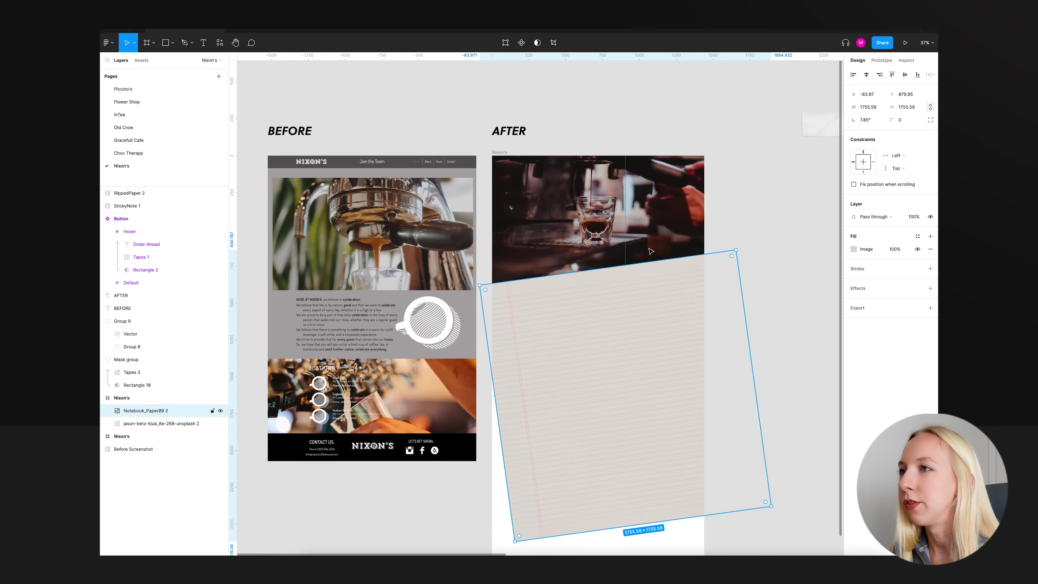
click(798, 385)
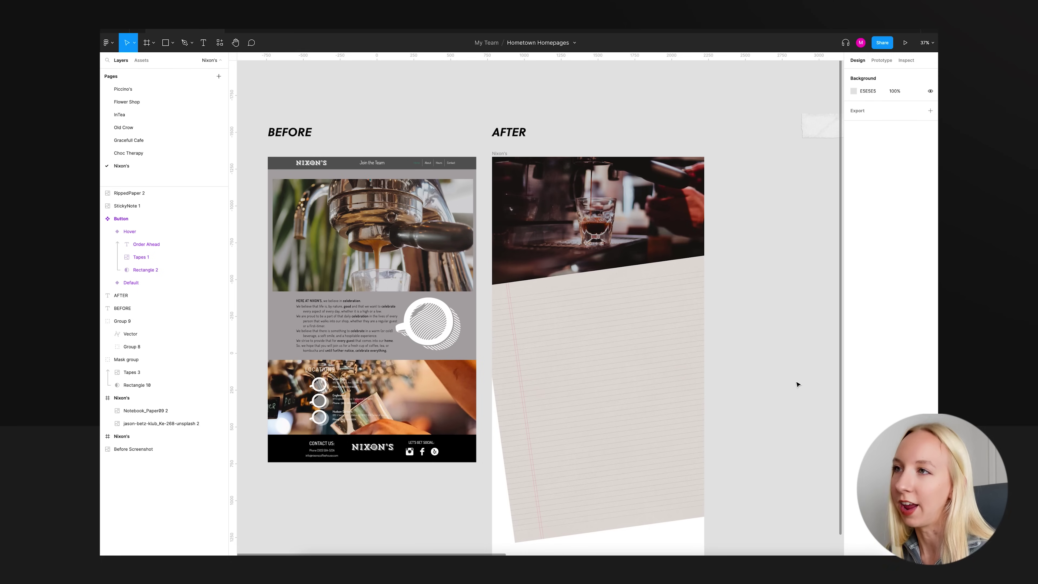
Move the extra notebook paper sheet into the Nixon's page.
scroll(798, 385, down, 3)
click(621, 387)
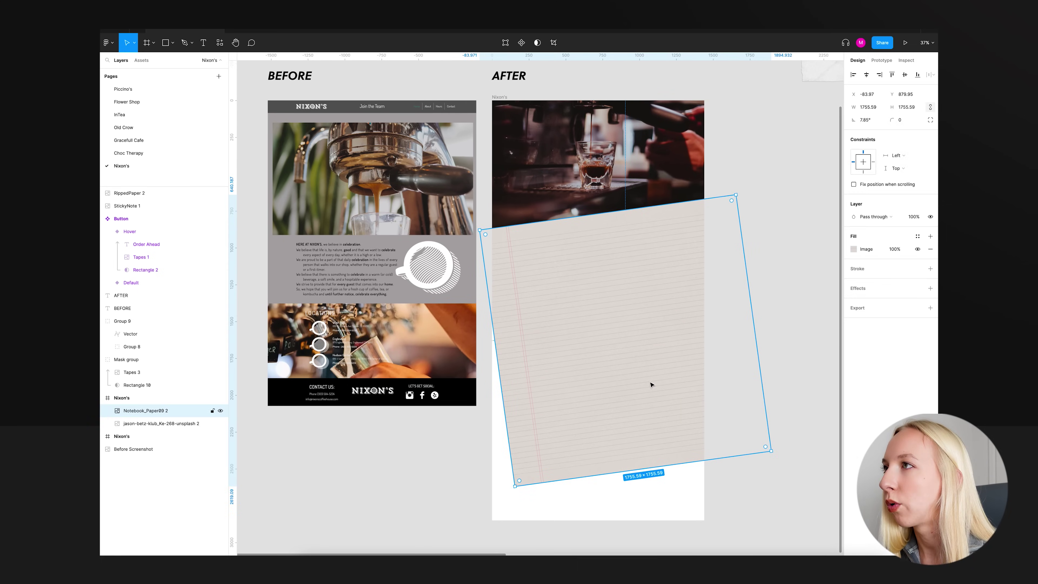
key(Escape)
scroll(654, 375, down, 1)
scroll(737, 264, up, 1)
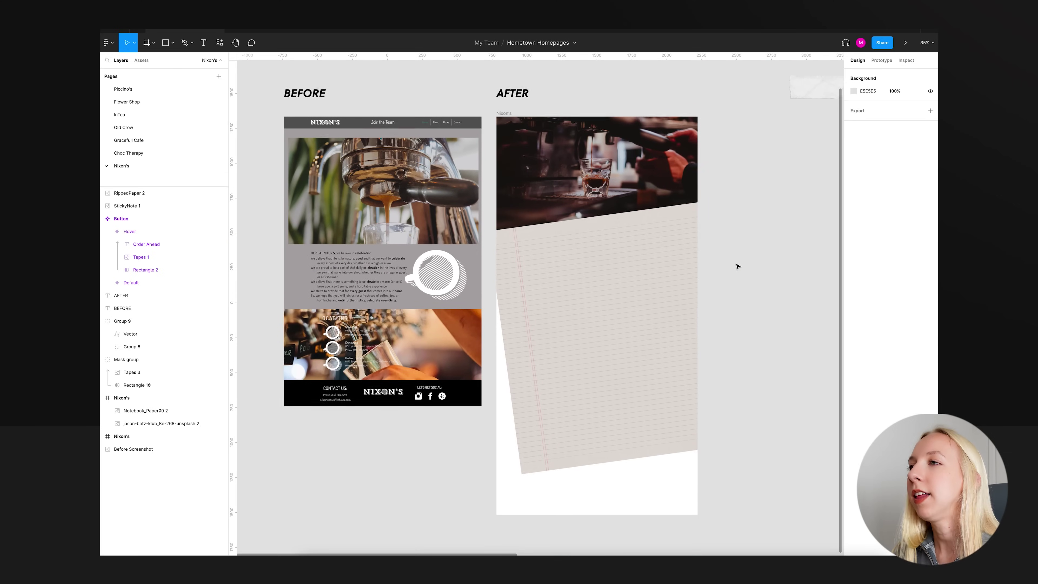
scroll(628, 323, down, 2)
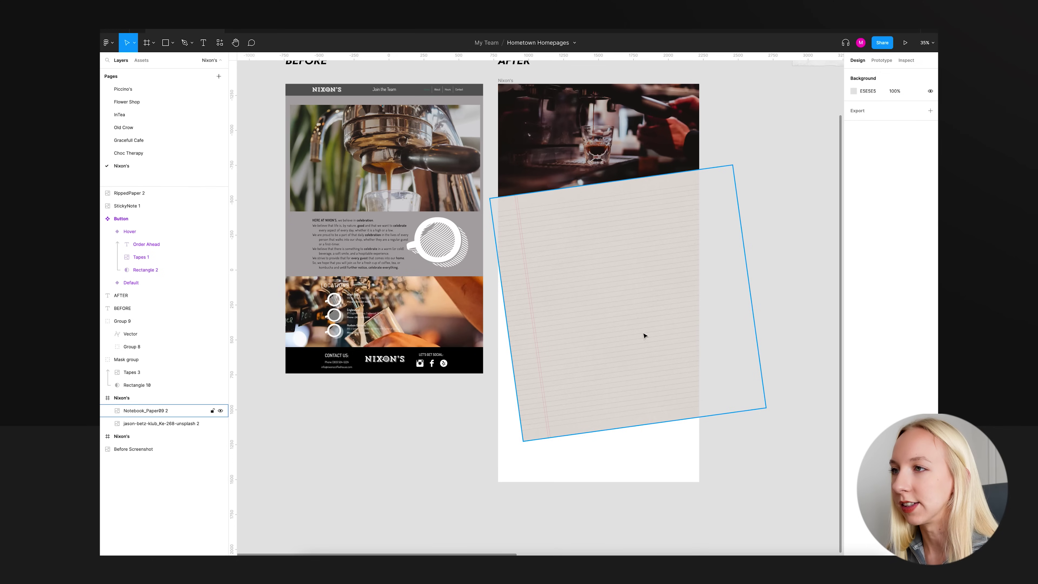
drag(701, 318, 378, 412)
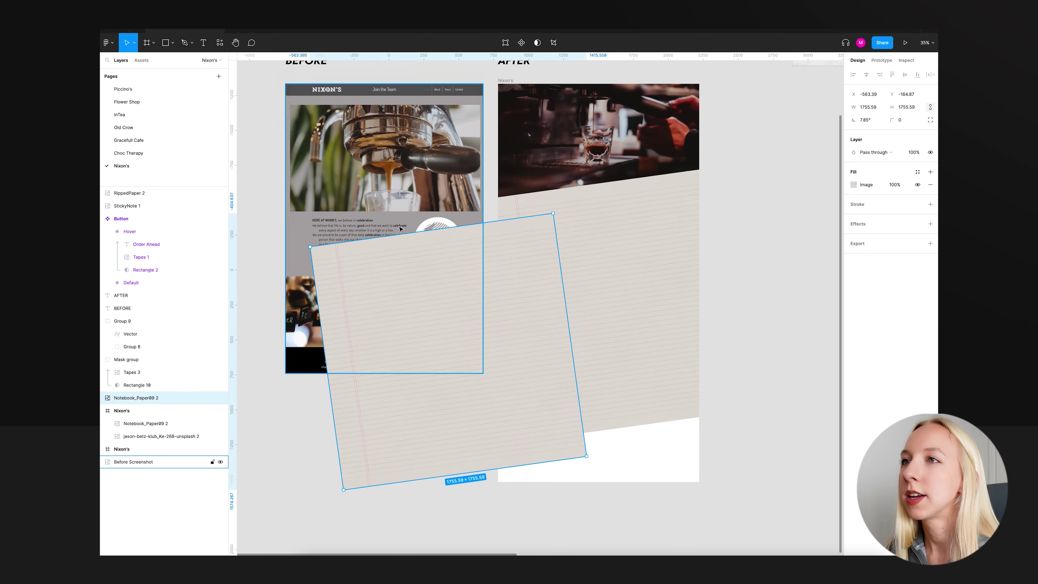
drag(445, 320, 514, 298)
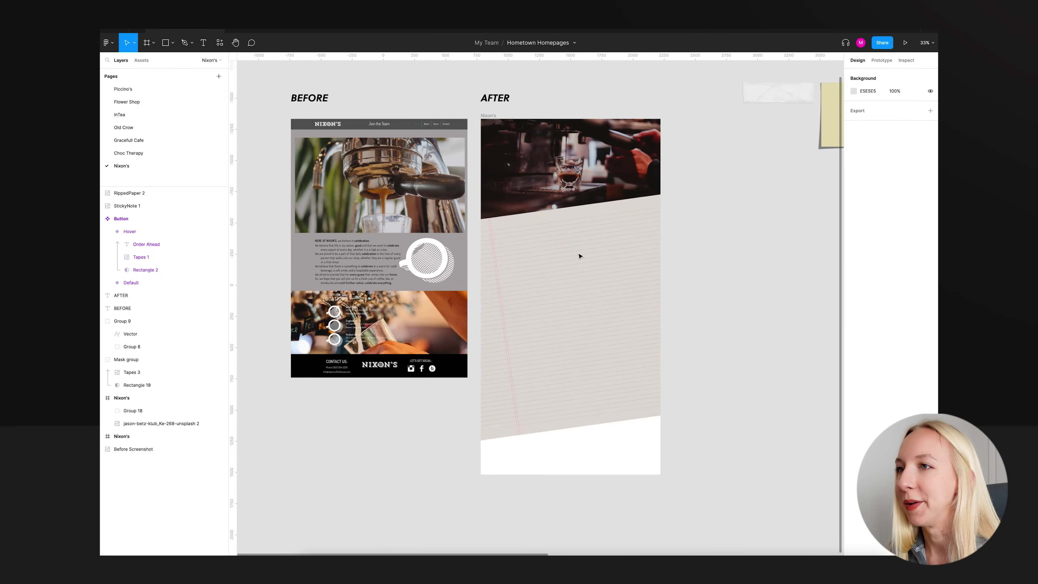
scroll(689, 264, down, 3)
scroll(689, 264, down, 2)
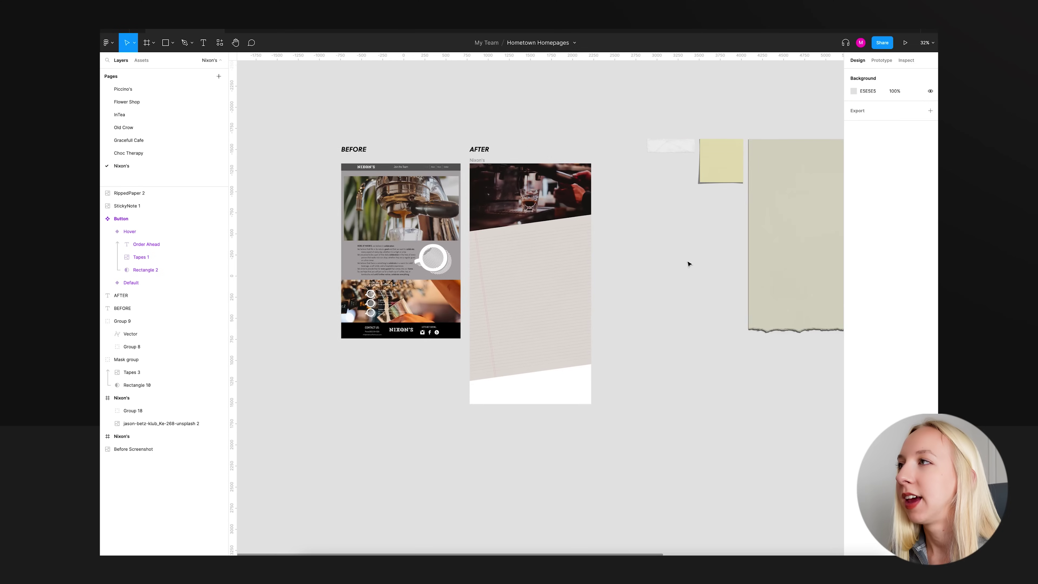
Rotate RippedPaper 2 to 180° and line it up with the page's bottom edge.
scroll(688, 262, right, 5)
click(695, 253)
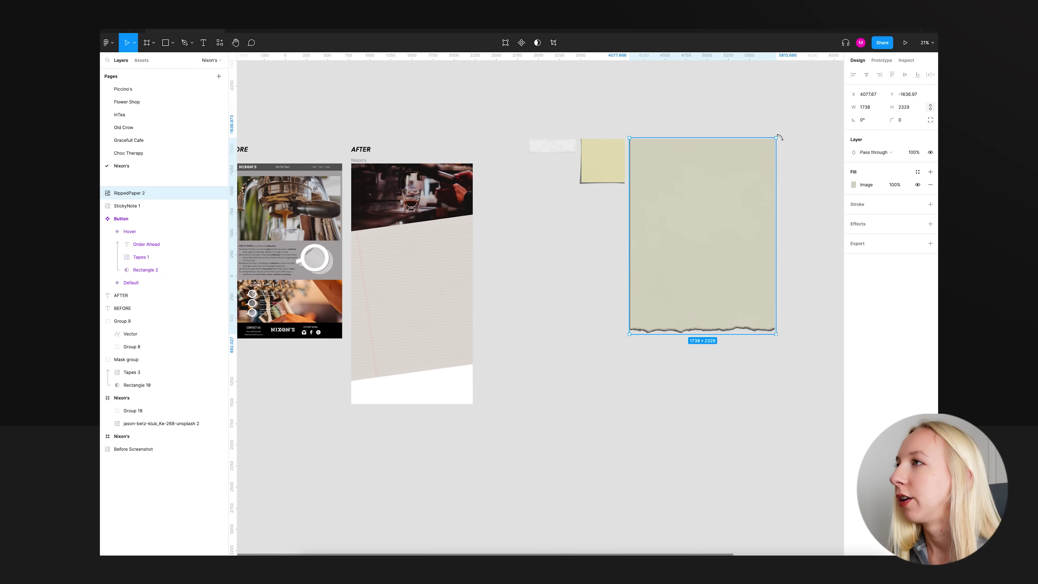
drag(780, 137, 584, 367)
drag(695, 250, 428, 448)
scroll(475, 440, left, 5)
scroll(527, 421, up, 5)
drag(533, 420, 500, 405)
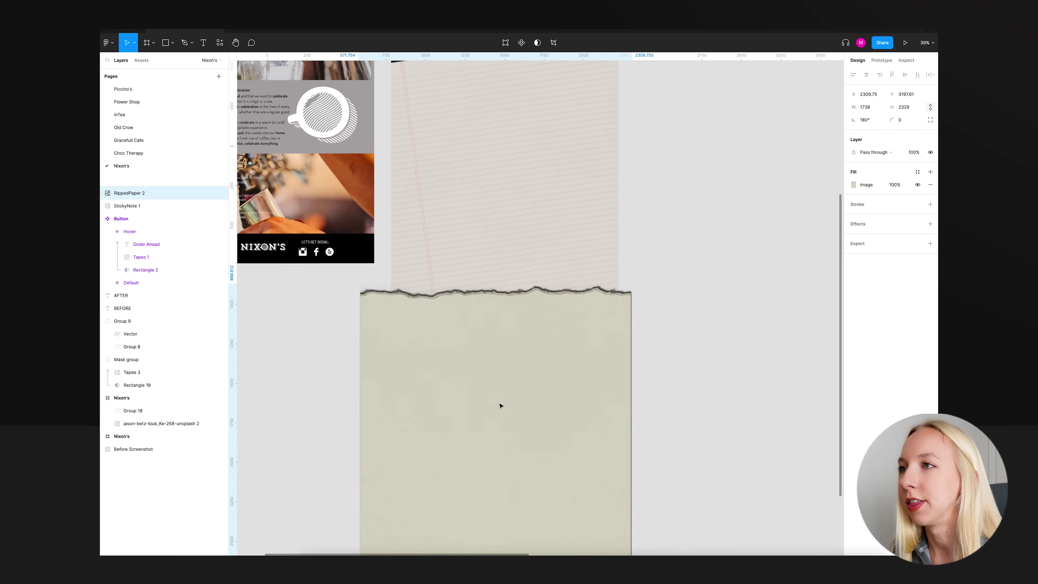
scroll(531, 393, down, 5)
Cut the ripped paper out of its current position.
key(Delete)
click(499, 175)
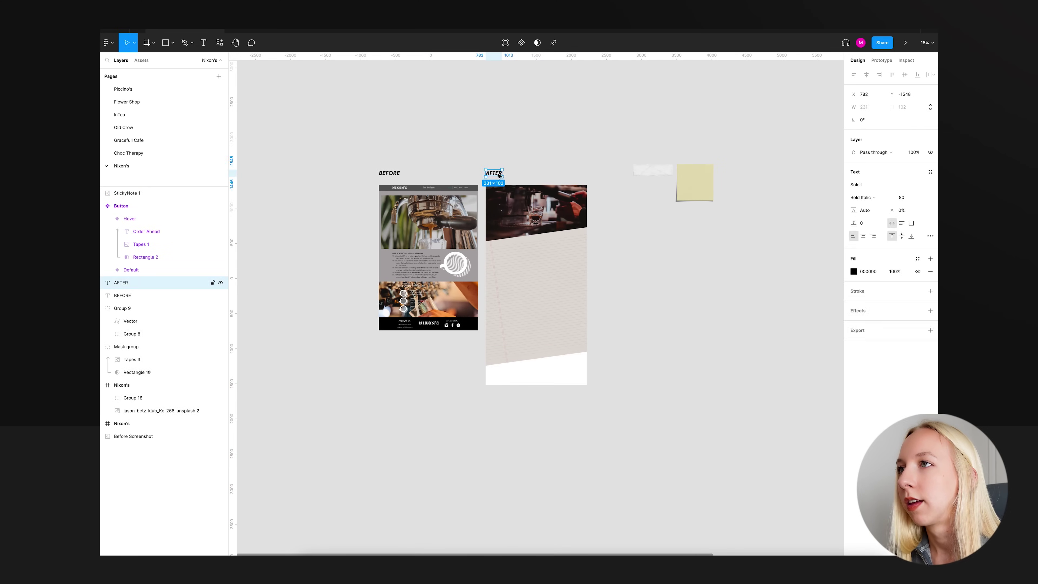
key(ctrl+z)
click(632, 336)
key(ctrl+z)
key(Delete)
click(501, 177)
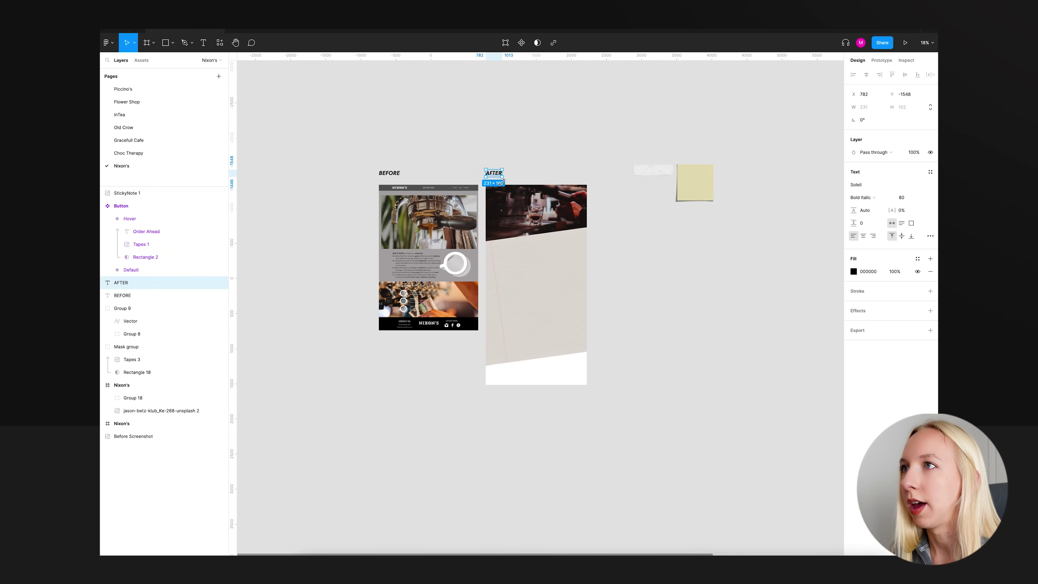
Paste the ripped paper into the Nixon's frame and lower it to the bottom.
click(581, 370)
key(ctrl+v)
scroll(578, 382, up, 5)
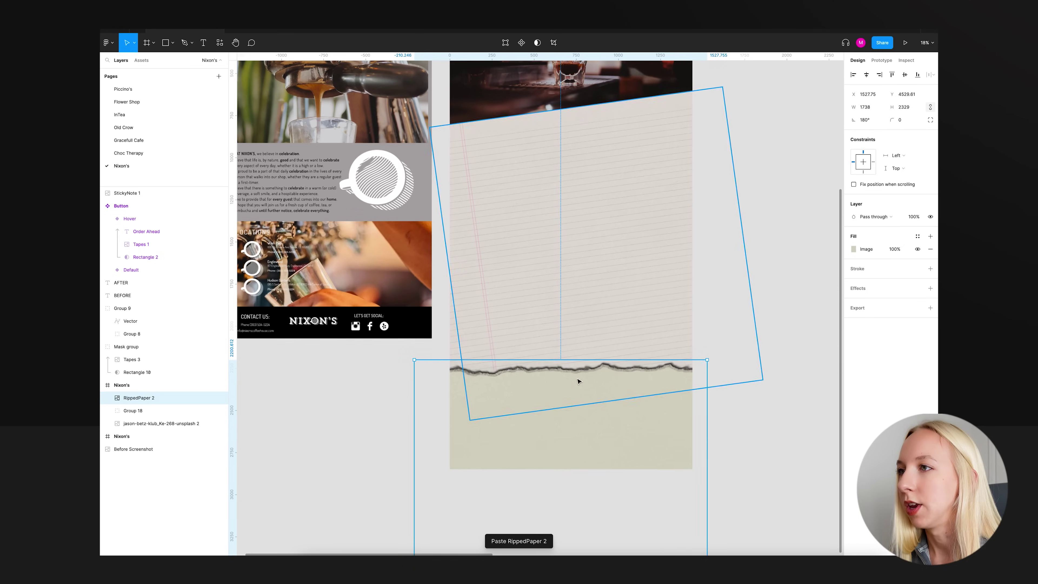
drag(578, 381, 589, 411)
scroll(543, 358, down, 4)
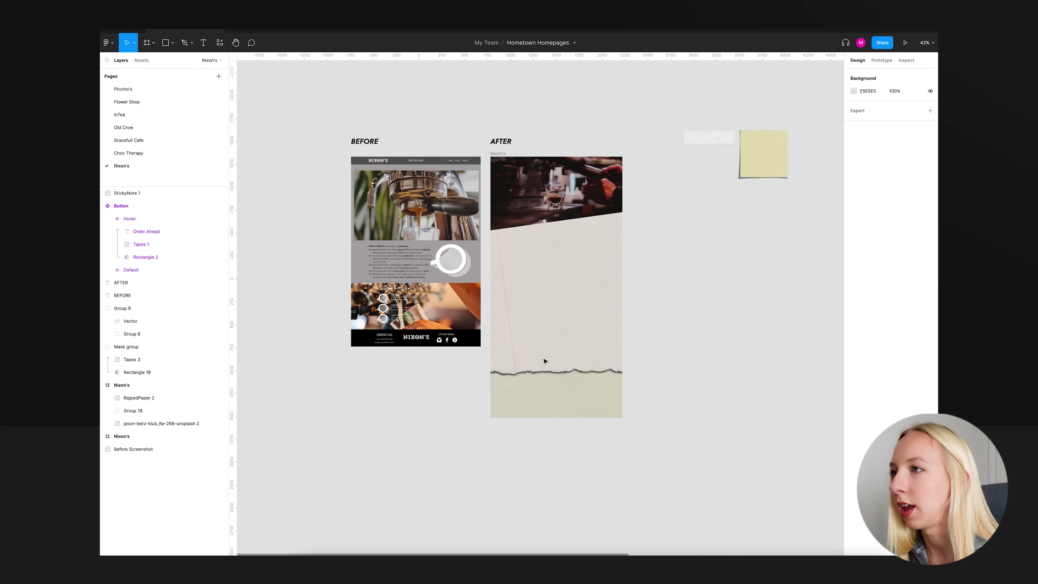
click(675, 380)
scroll(586, 288, up, 3)
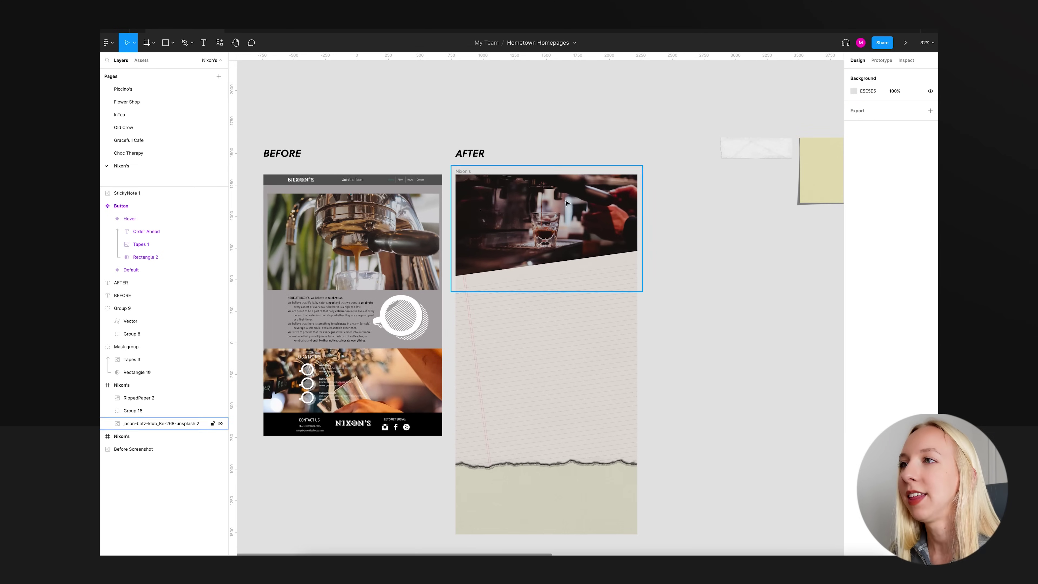
scroll(693, 406, down, 2)
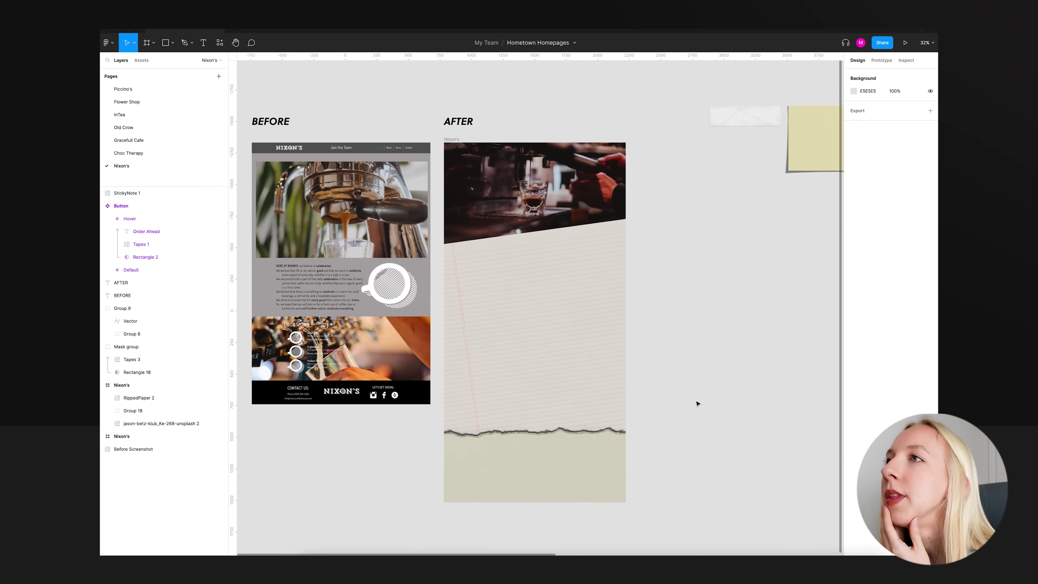
scroll(697, 417, left, 2)
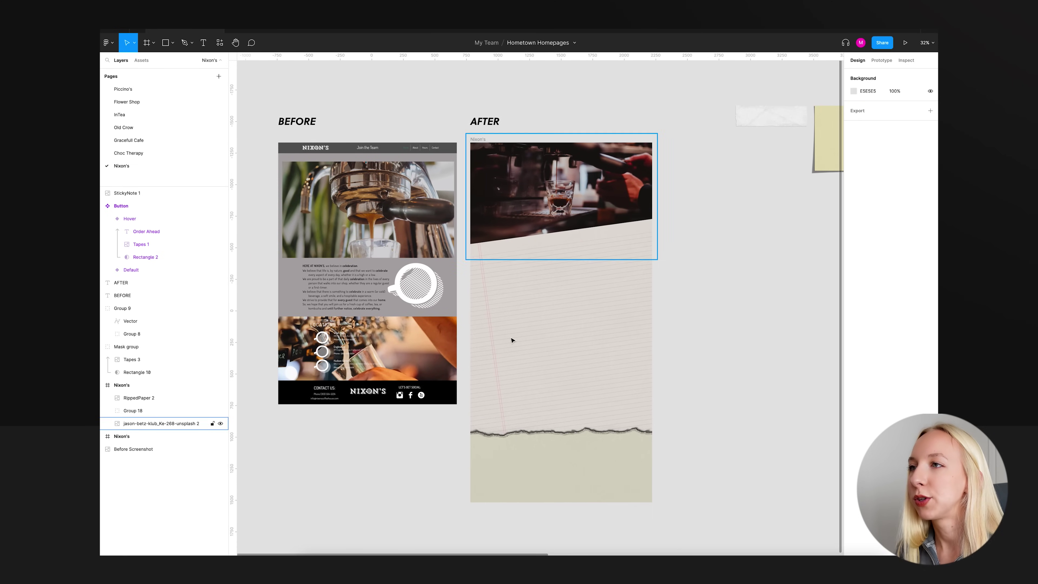
scroll(647, 272, right, 5)
scroll(647, 272, up, 1)
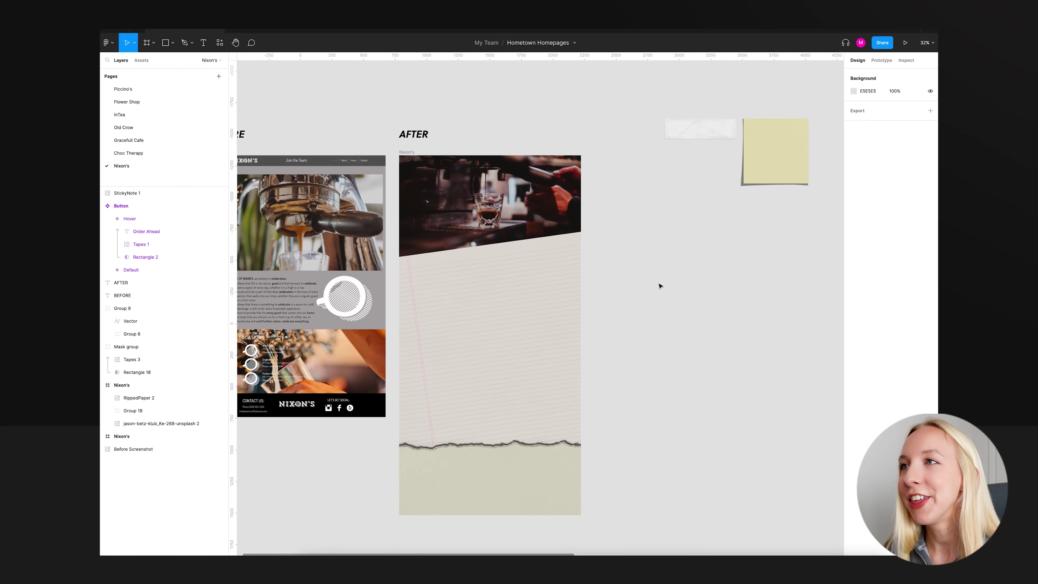
scroll(627, 297, right, 1)
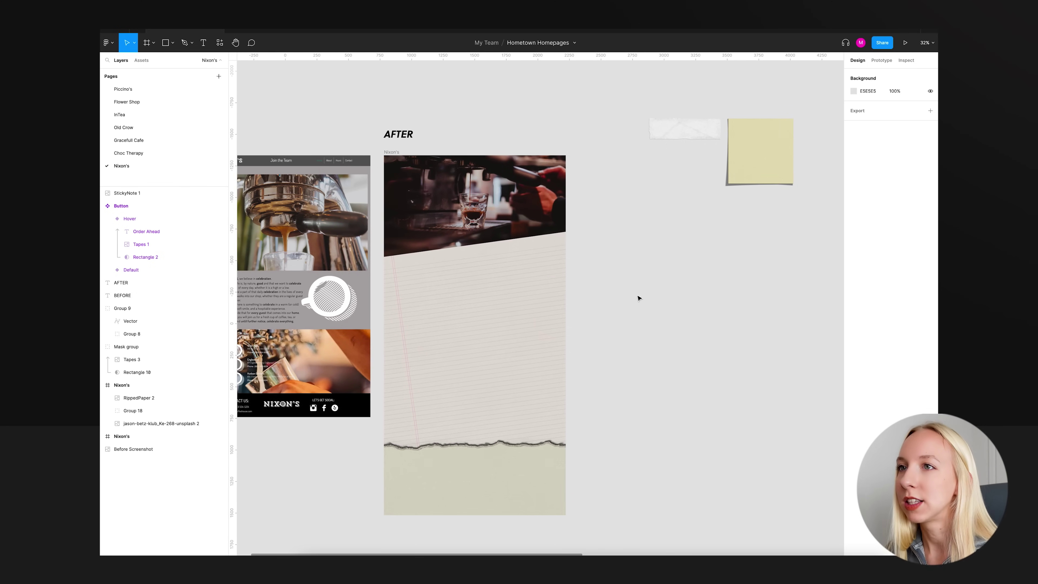
scroll(650, 298, left, 4)
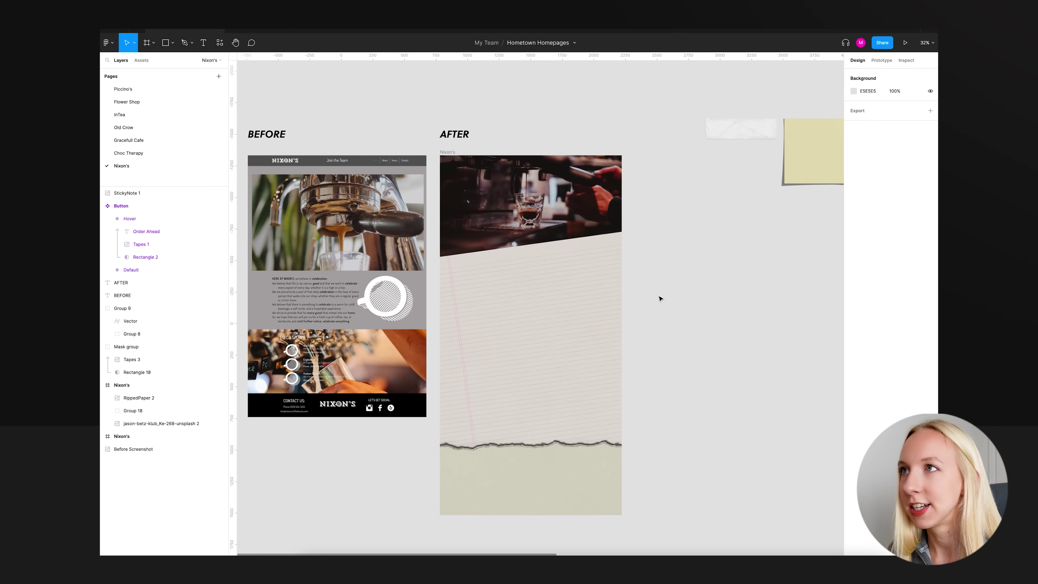
scroll(661, 298, left, 1)
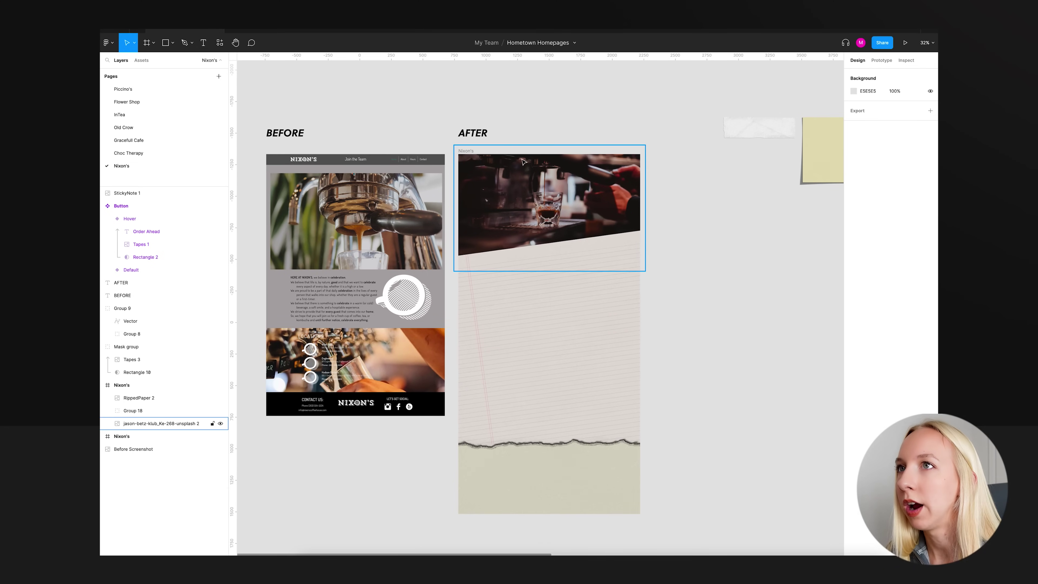
scroll(268, 150, up, 10)
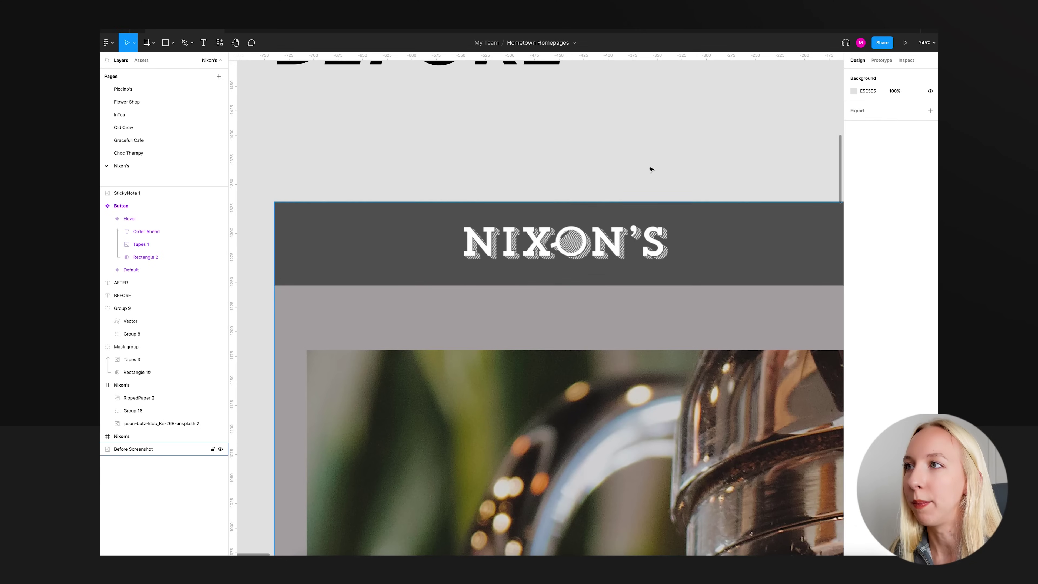
key(shift+1)
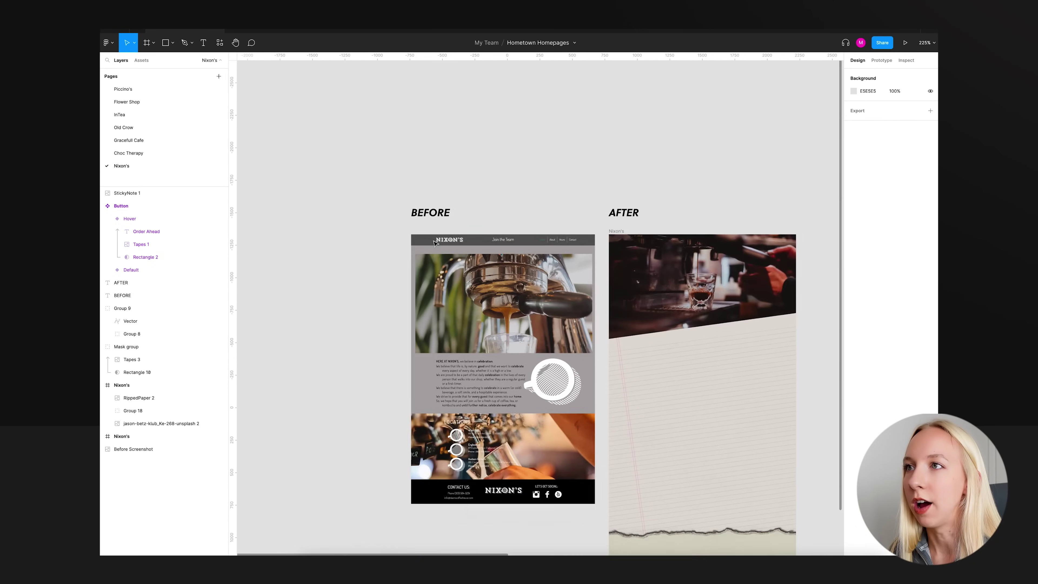
scroll(434, 242, right, 7)
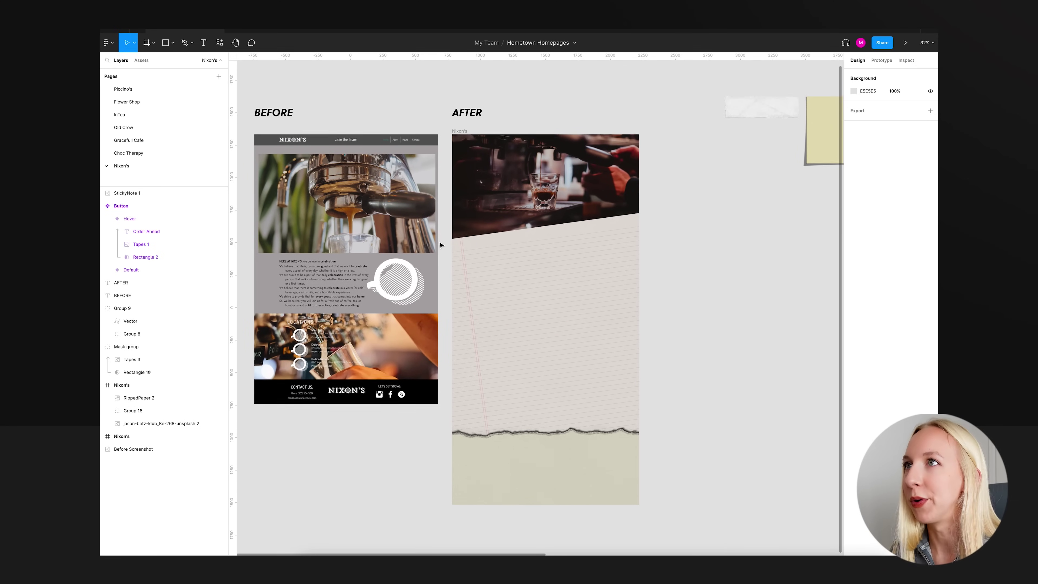
scroll(613, 229, left, 2)
click(558, 205)
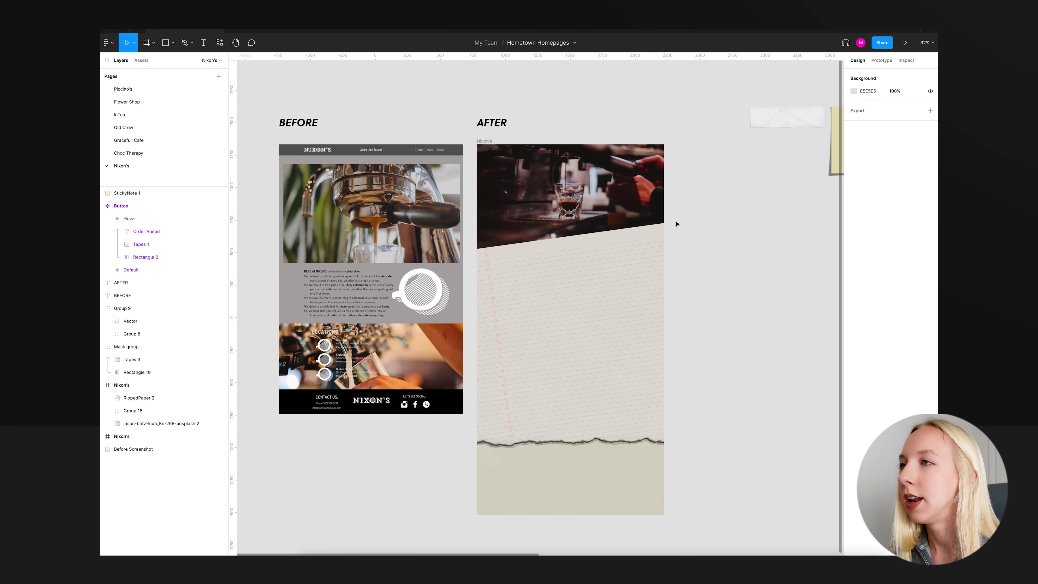
scroll(637, 212, up, 3)
scroll(634, 211, left, 2)
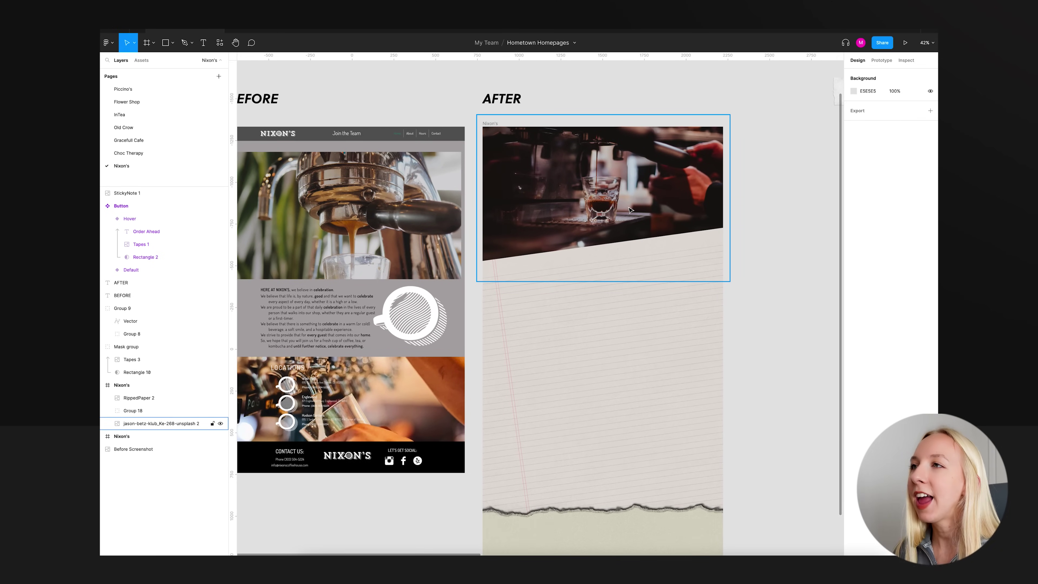
scroll(620, 213, left, 2)
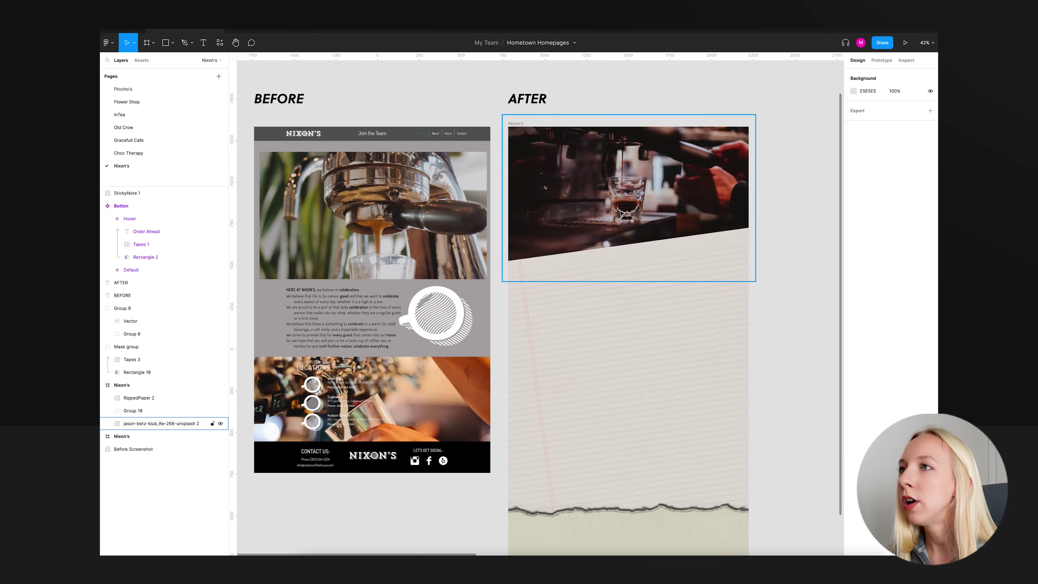
scroll(621, 213, right, 1)
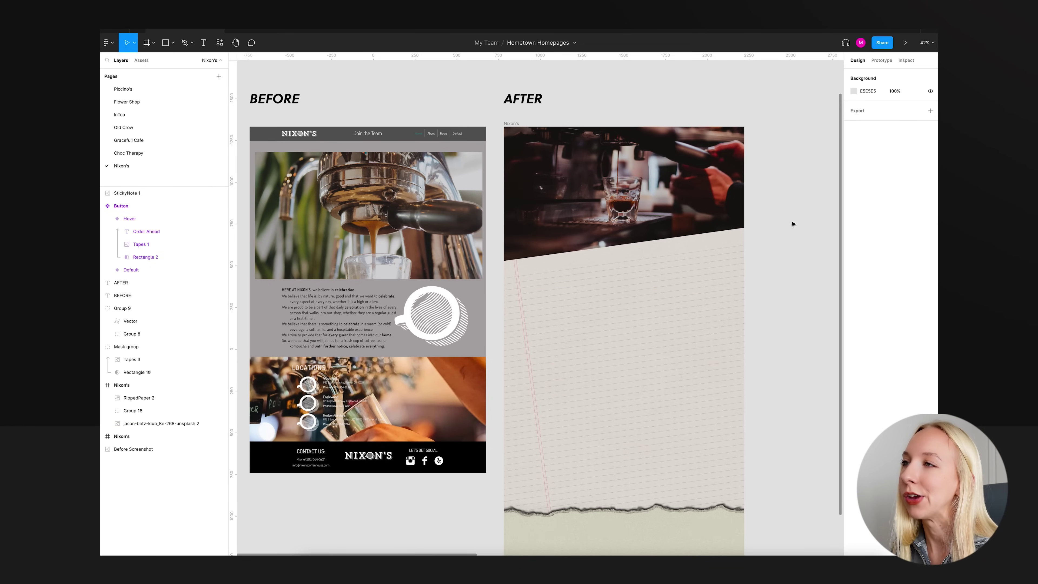
scroll(785, 222, left, 5)
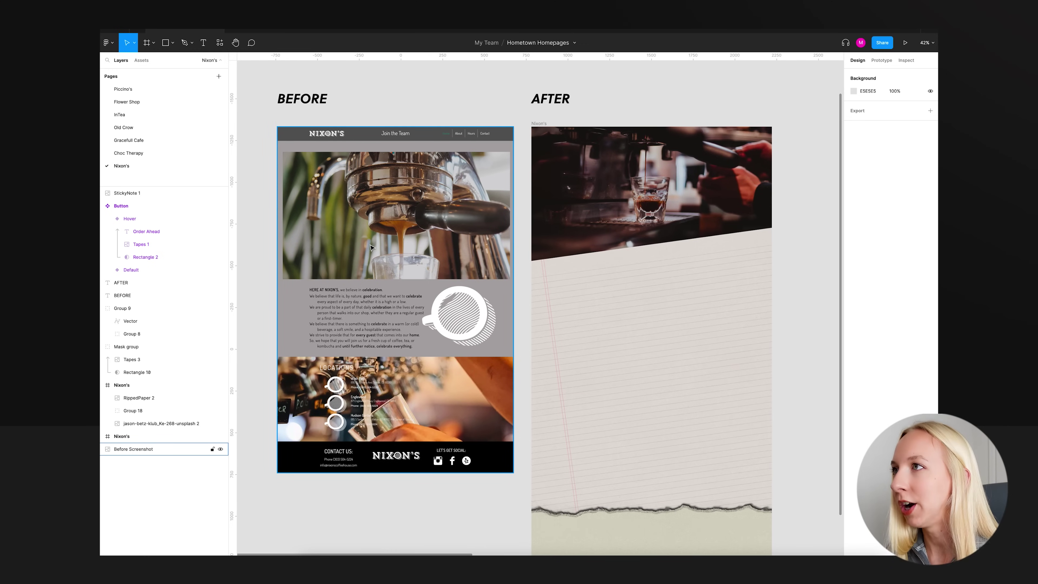
scroll(371, 247, right, 2)
ctrl+scroll(238, 297, up, 5)
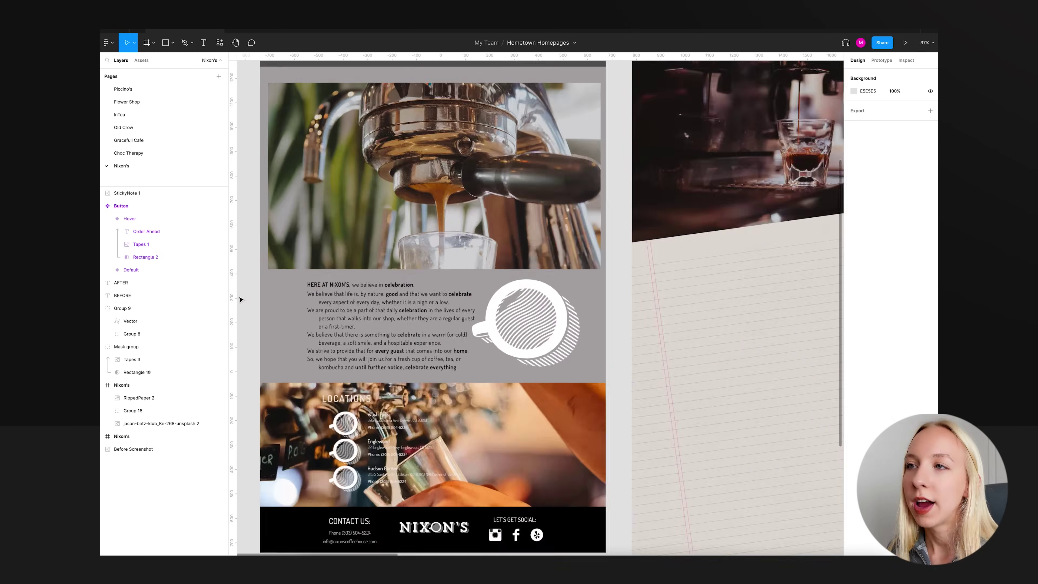
scroll(378, 347, down, 3)
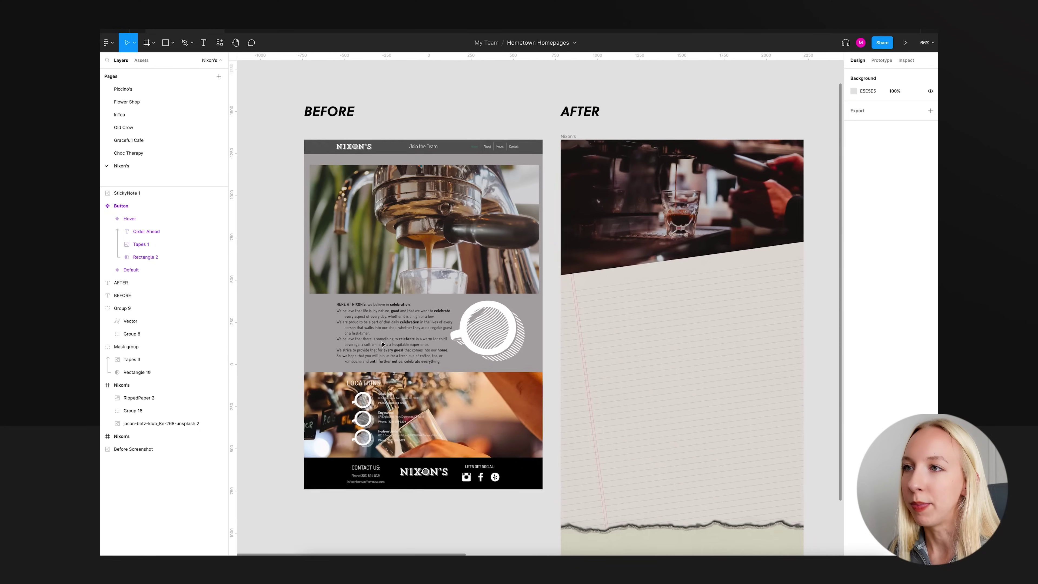
scroll(388, 341, right, 2)
scroll(389, 342, down, 1)
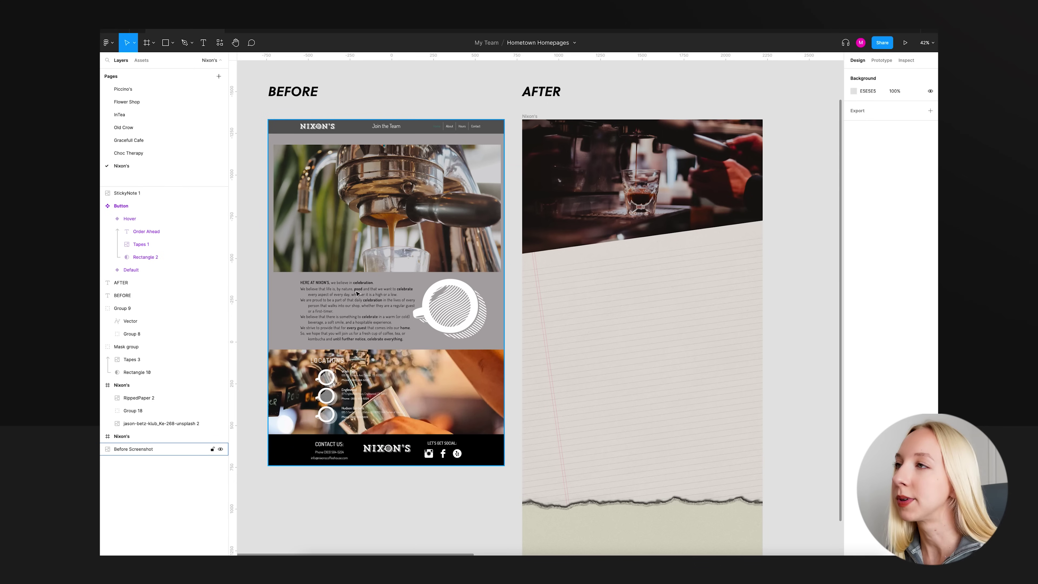
scroll(360, 291, down, 1)
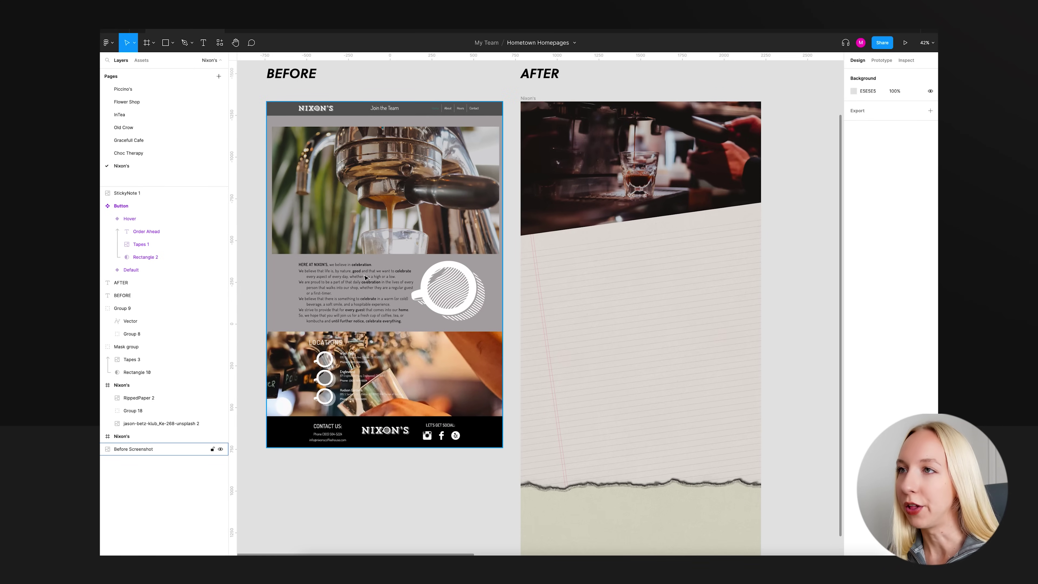
scroll(372, 271, down, 3)
scroll(693, 245, right, 1)
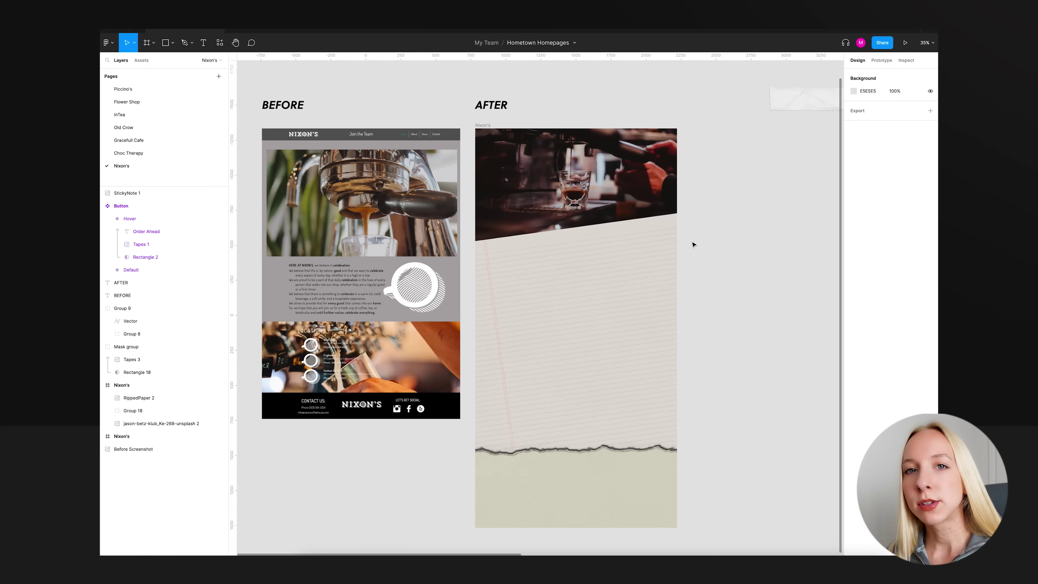
scroll(641, 230, up, 2)
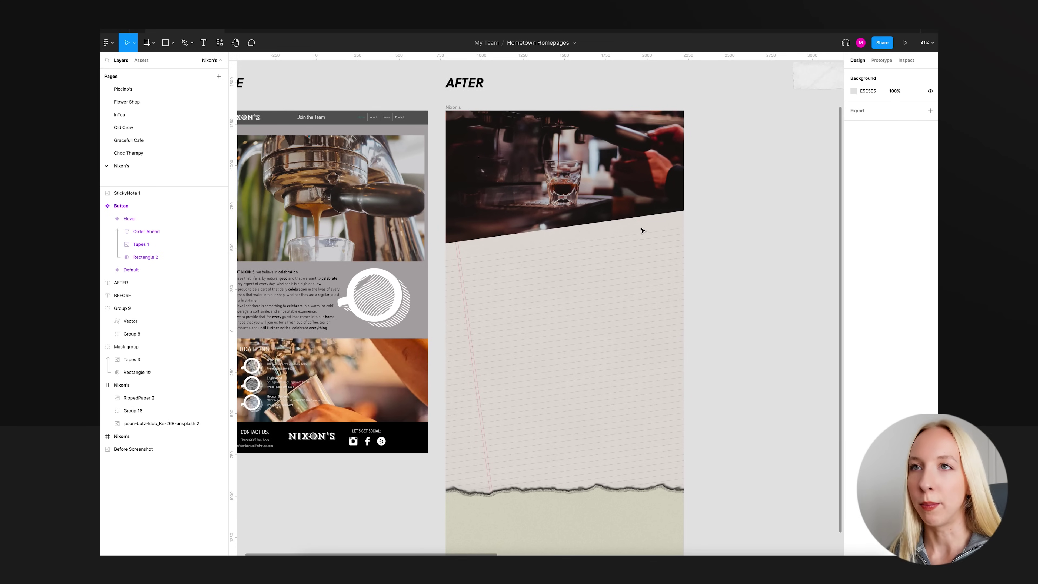
scroll(642, 230, left, 3)
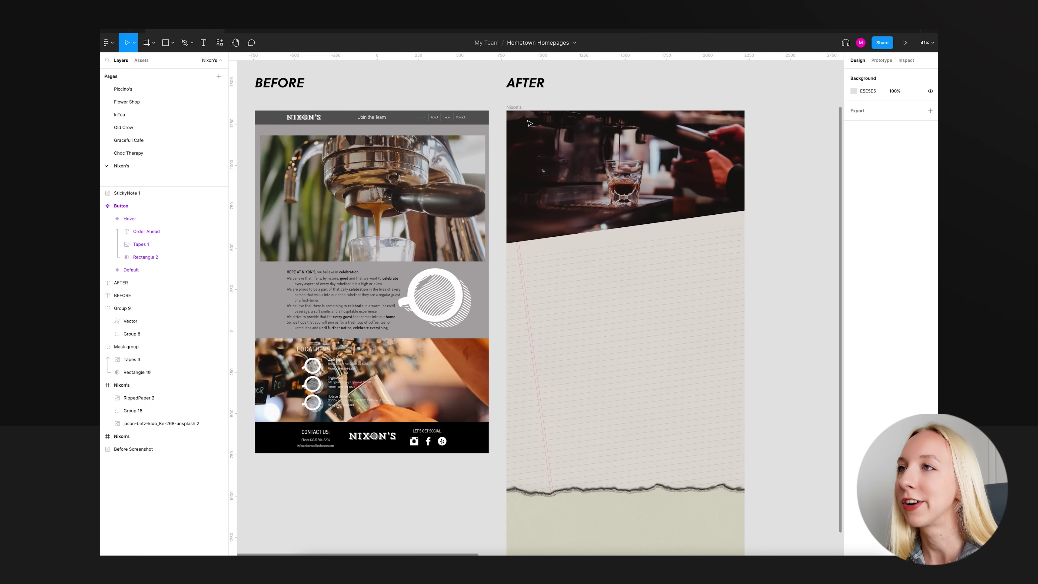
scroll(806, 276, down, 2)
scroll(806, 276, right, 1)
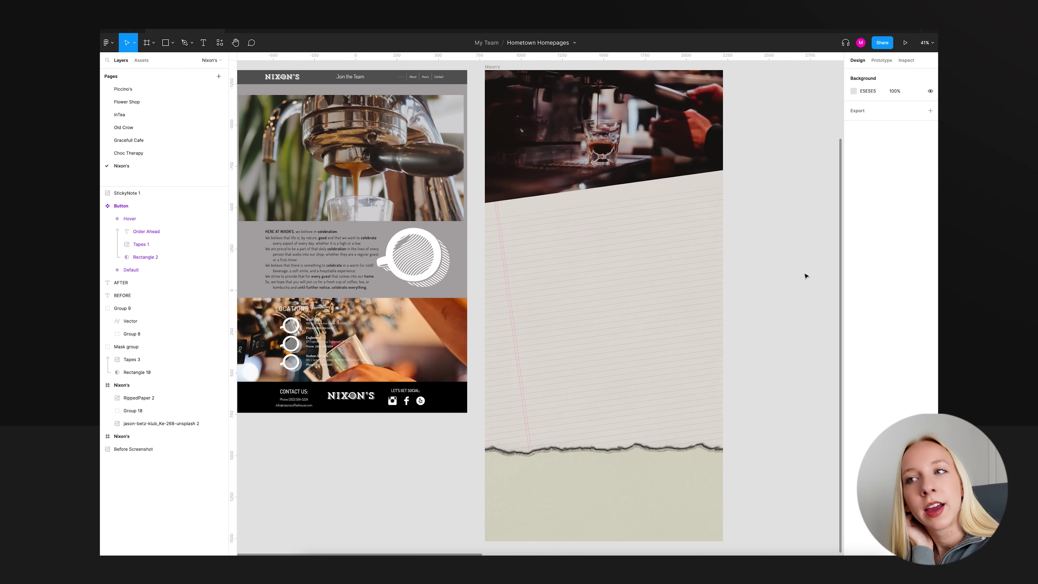
scroll(423, 407, left, 2)
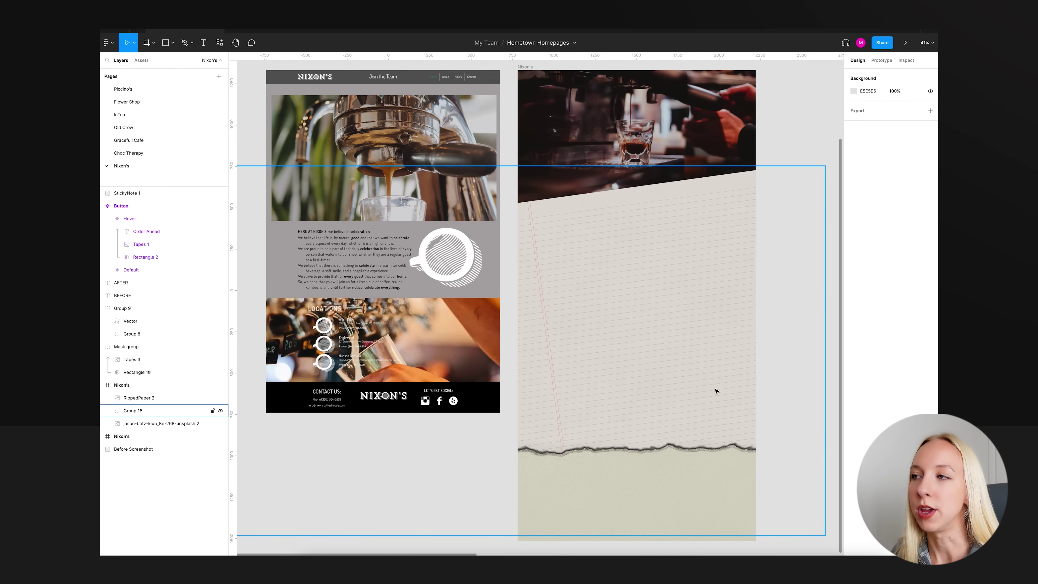
scroll(767, 392, right, 2)
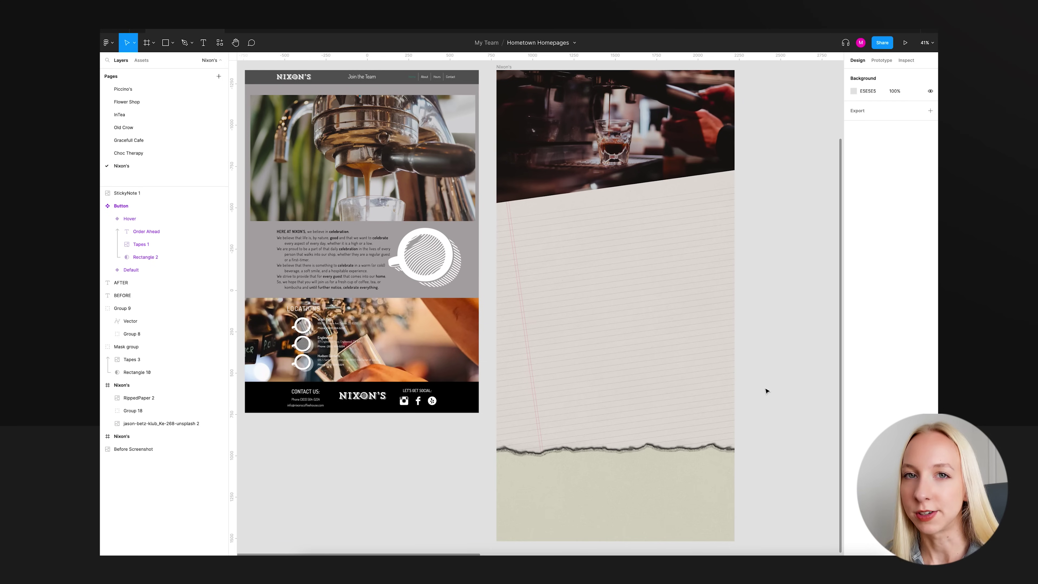
scroll(766, 392, down, 3)
click(768, 180)
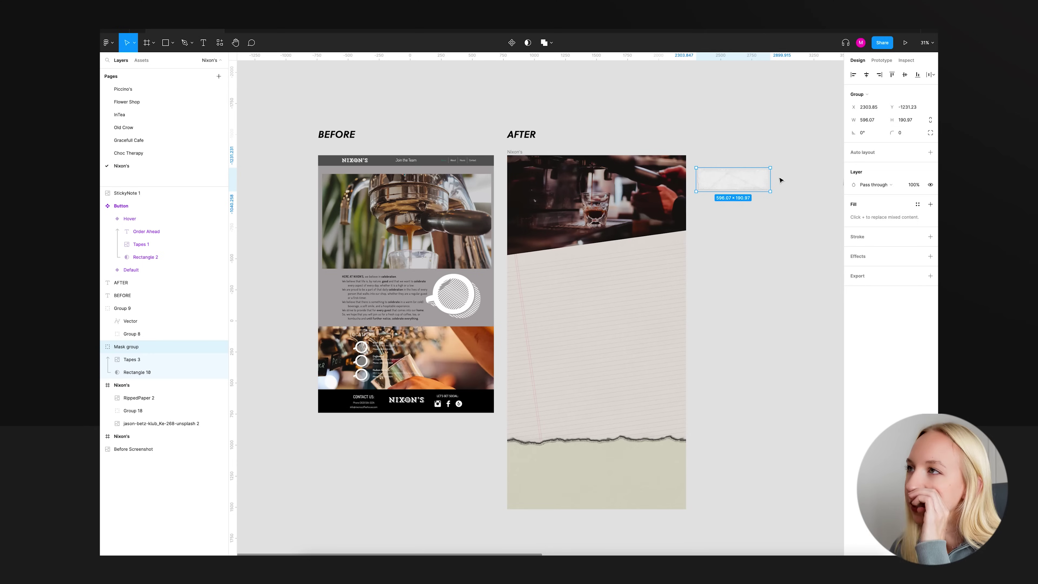
Scale the torn-tape group proportionally to a height of 50 and move it right and down.
scroll(763, 167, up, 10)
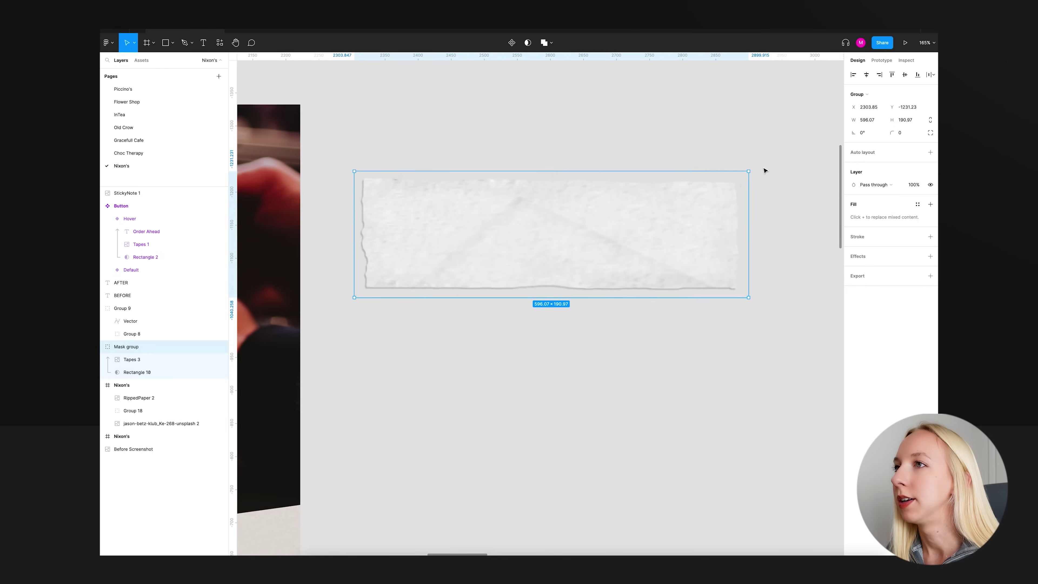
drag(747, 173, 670, 197)
click(905, 121)
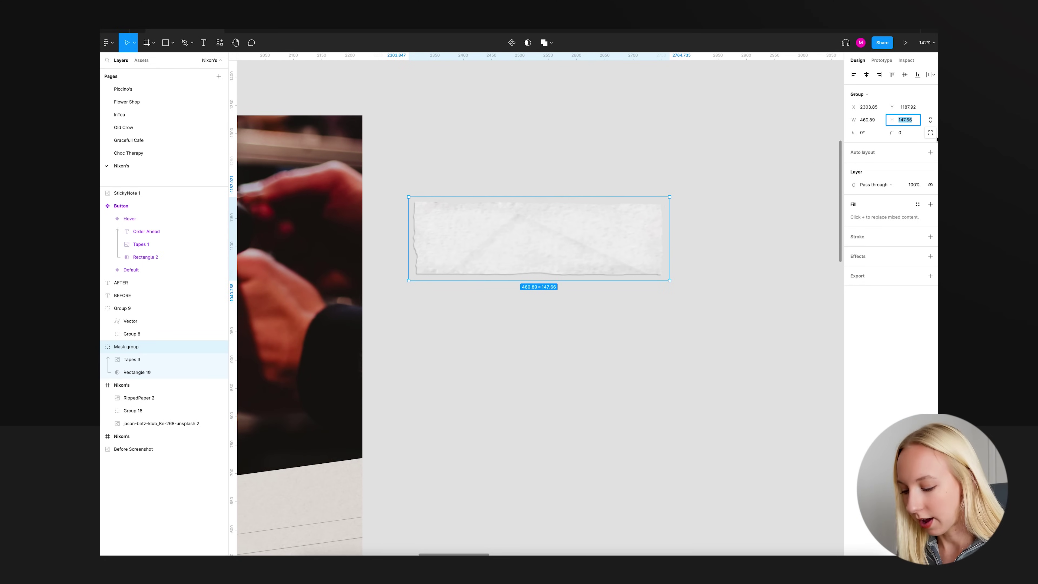
text(50)
key(Return)
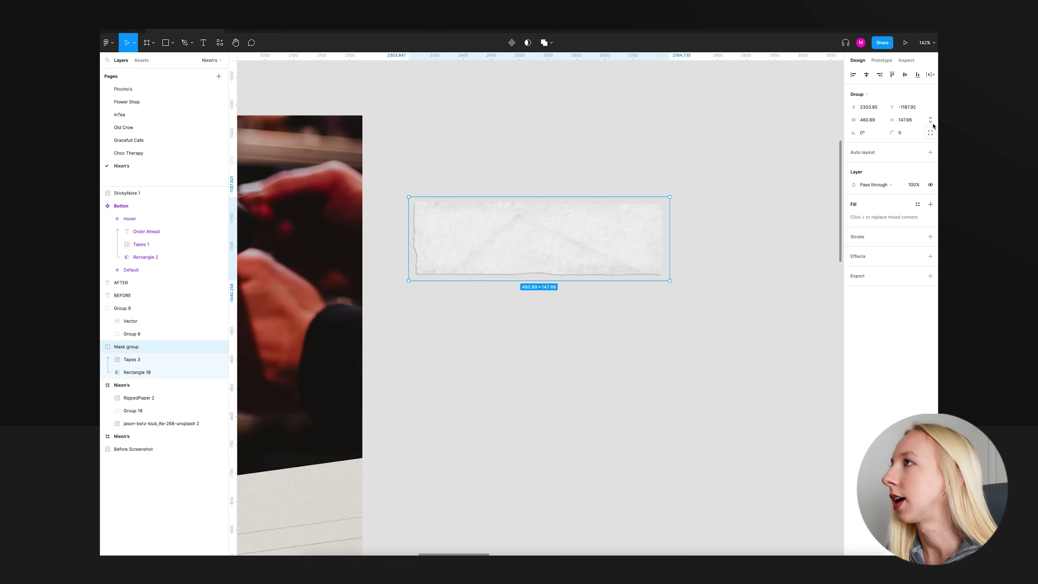
click(931, 119)
click(906, 120)
text(50)
key(Return)
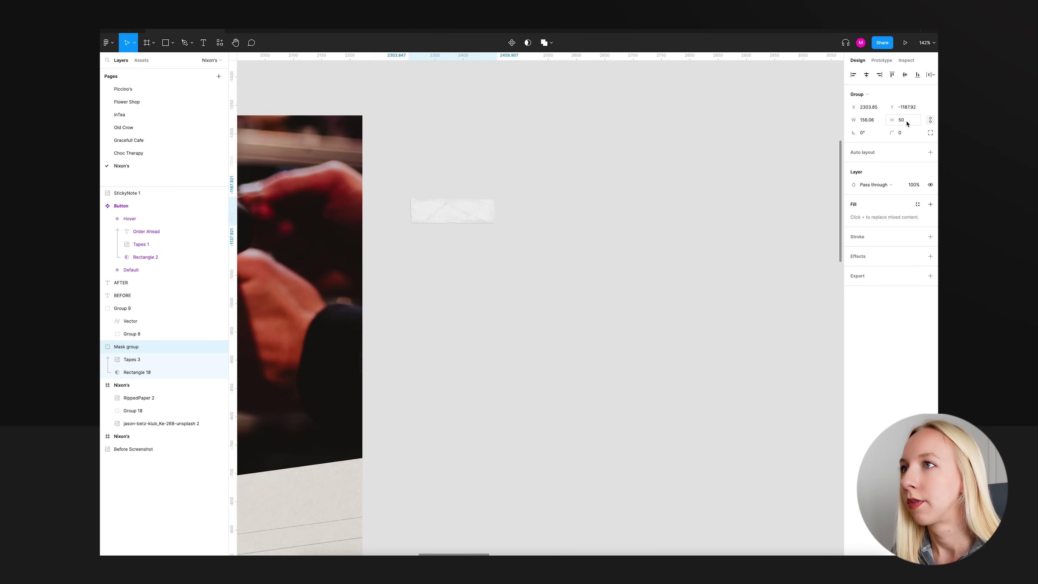
drag(456, 217, 514, 260)
click(514, 264)
Add a 'Join The Team' text layer and move it over the tape.
scroll(515, 265, up, 3)
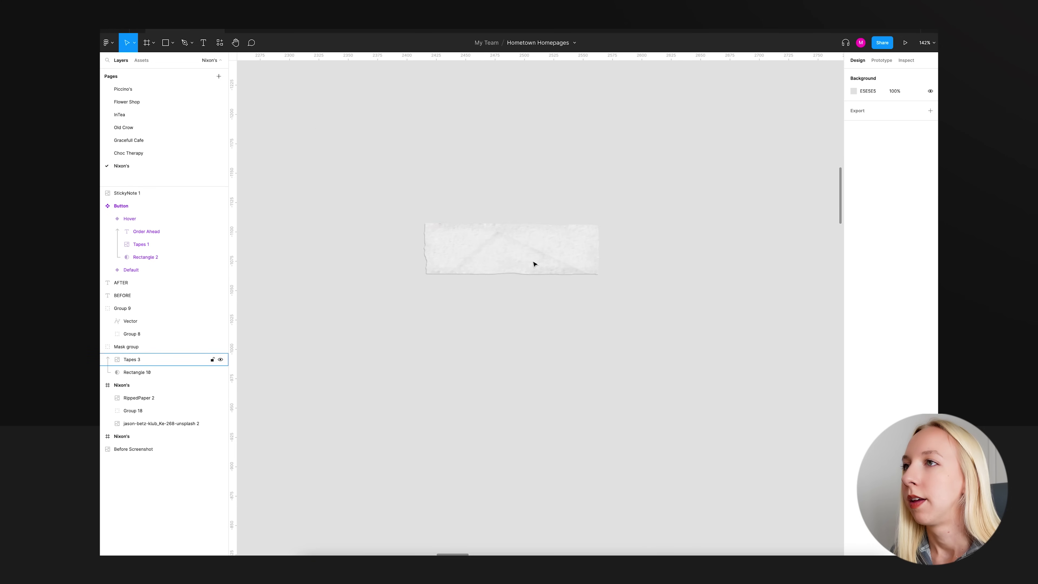
key(t)
click(484, 250)
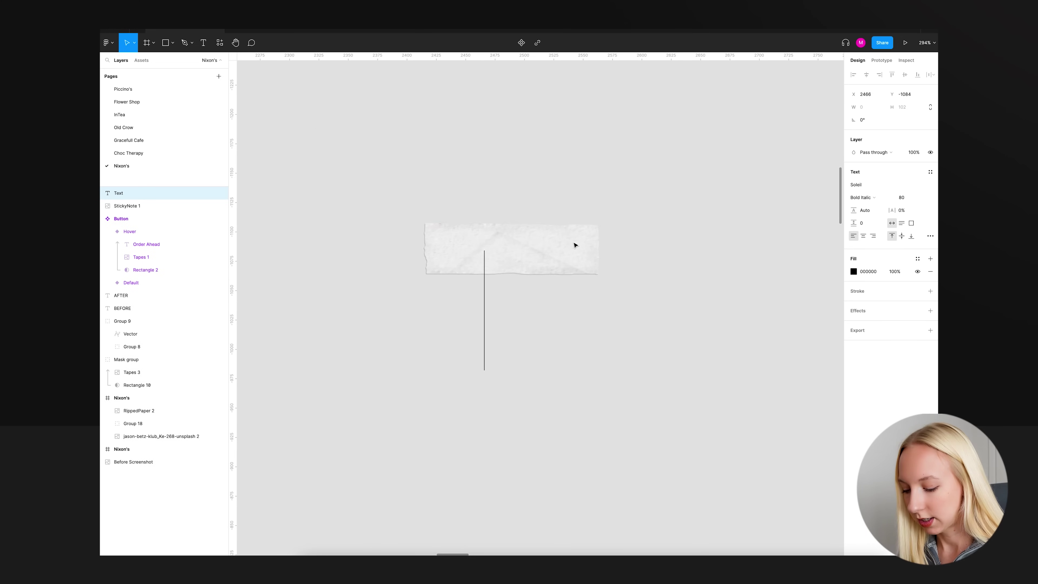
scroll(574, 245, down, 10)
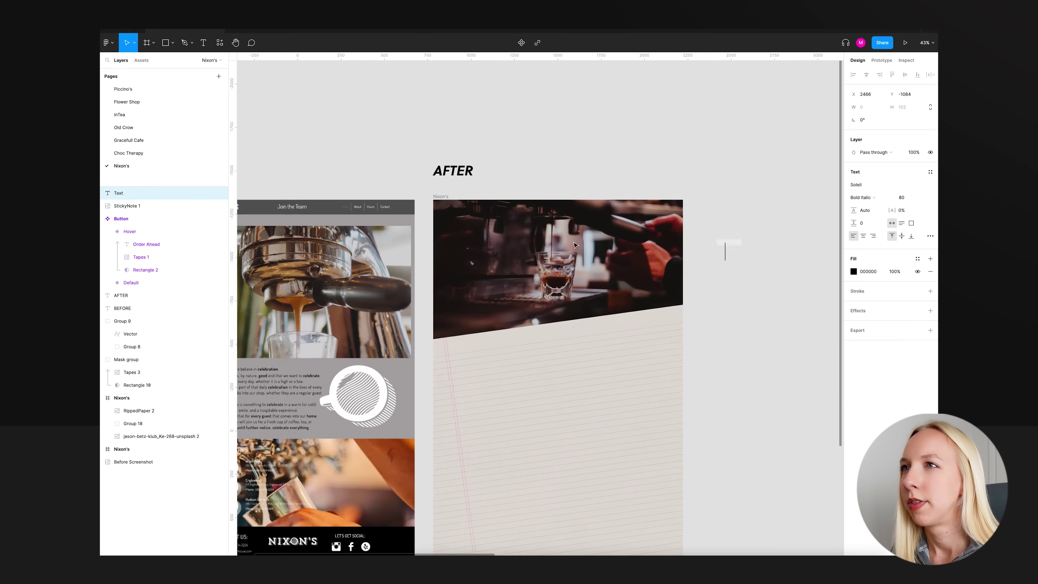
scroll(574, 246, left, 5)
scroll(421, 209, right, 15)
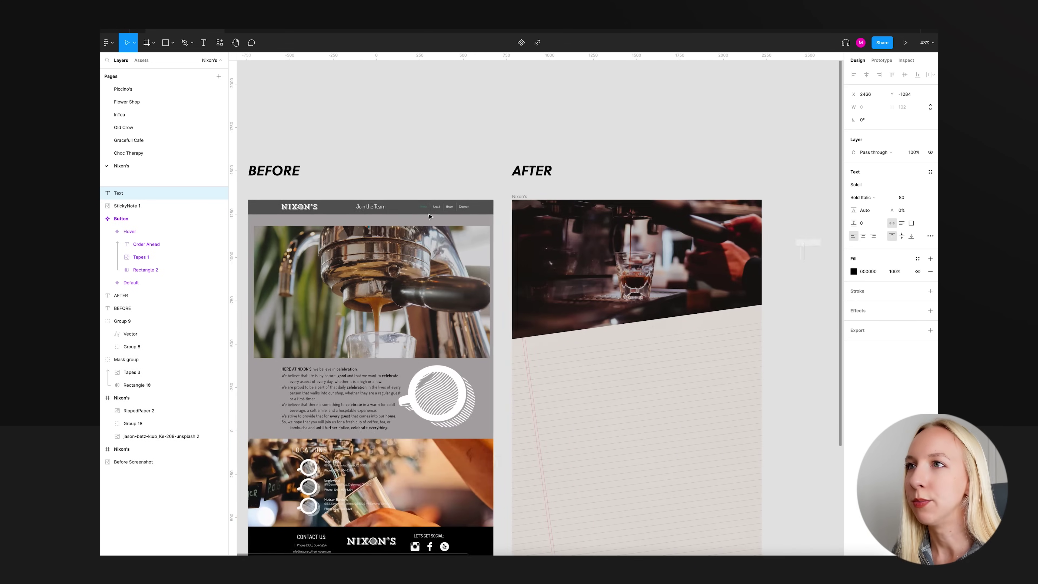
scroll(290, 233, up, 8)
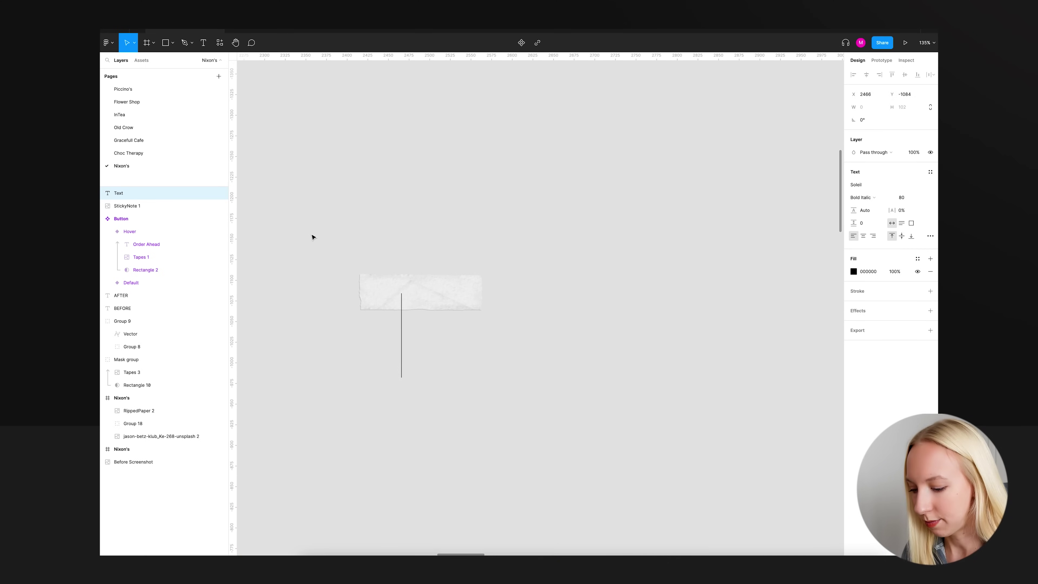
text(Join The Team)
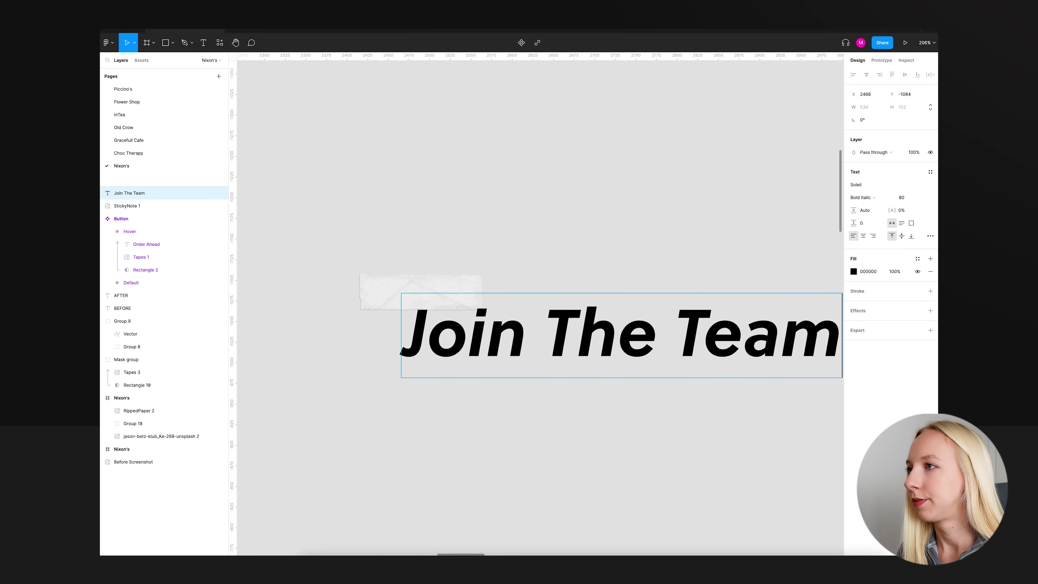
key(Escape)
drag(539, 316, 460, 279)
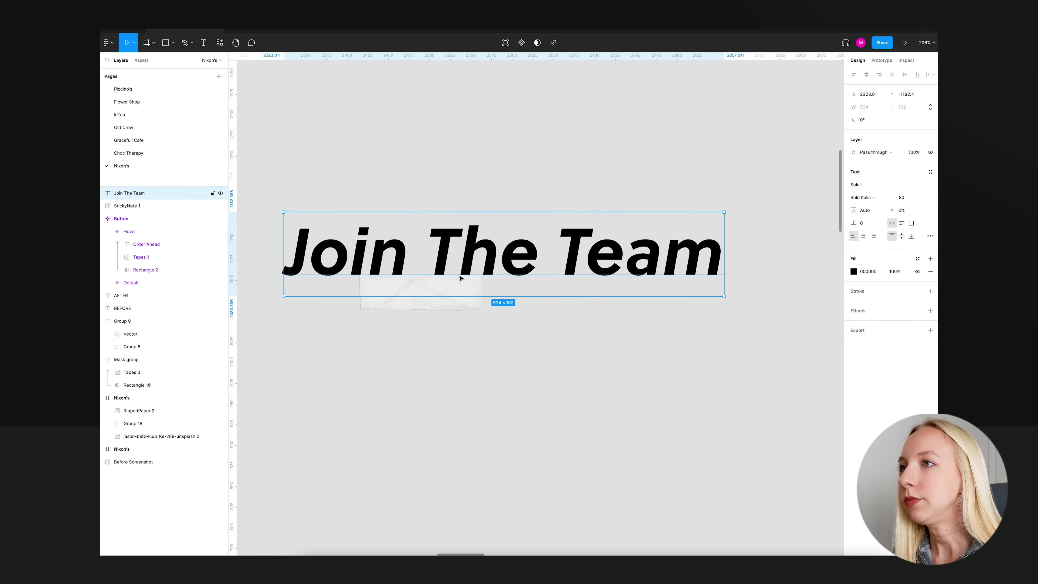
scroll(776, 255, left, 3)
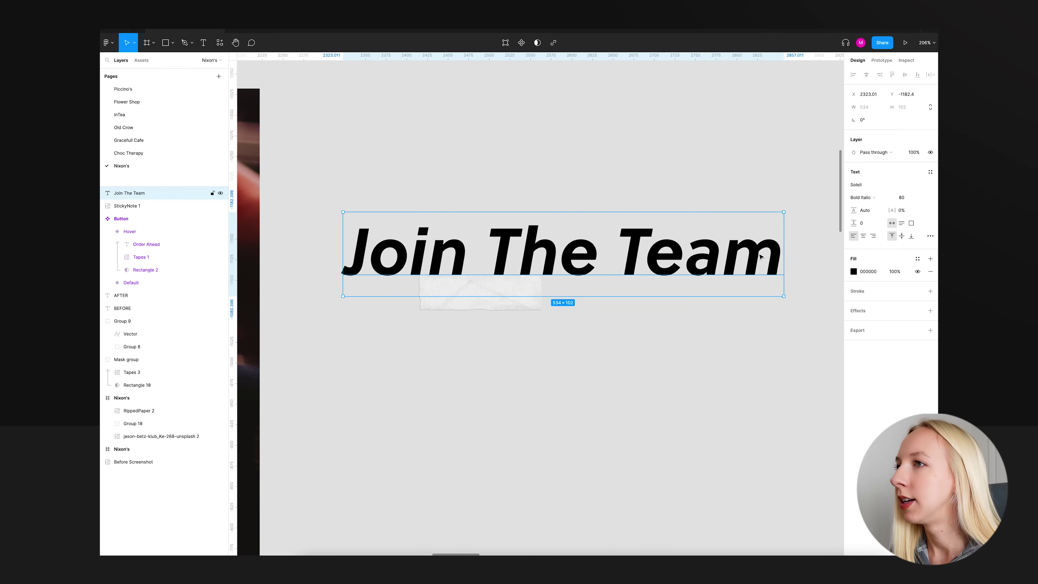
Set the text to Attila Sans Uniform at size 16 and place it on the torn-paper strip.
click(873, 185)
text(Attila Sans Uniform)
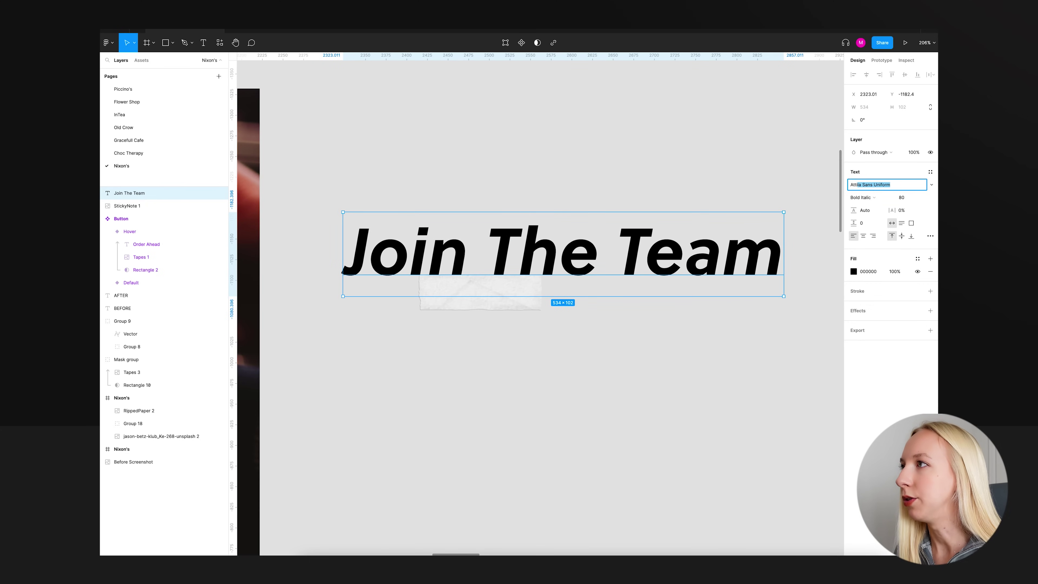
key(Return)
click(907, 199)
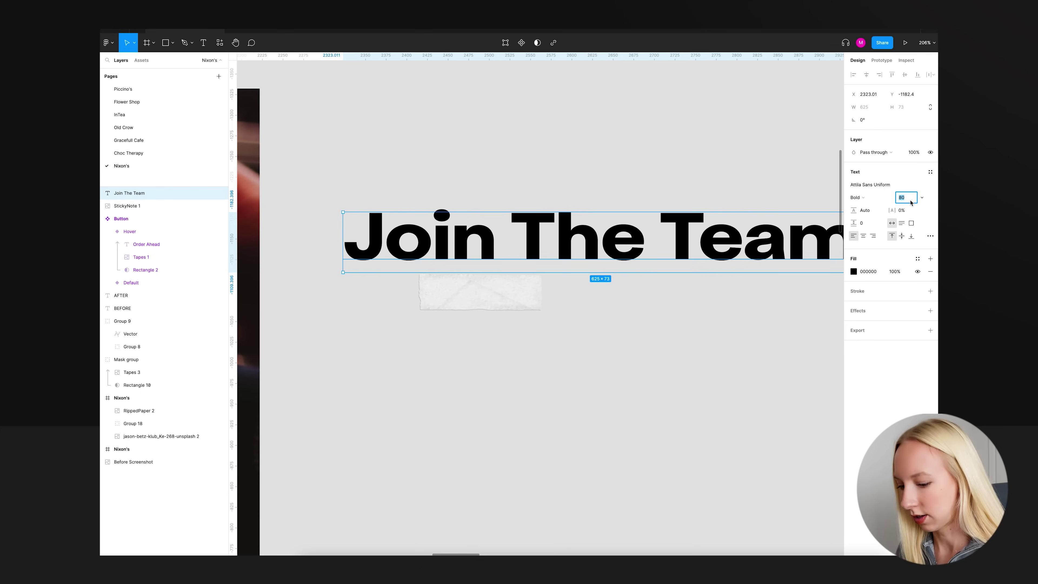
text(16)
key(Return)
drag(426, 220, 512, 293)
click(563, 257)
scroll(606, 260, left, 2)
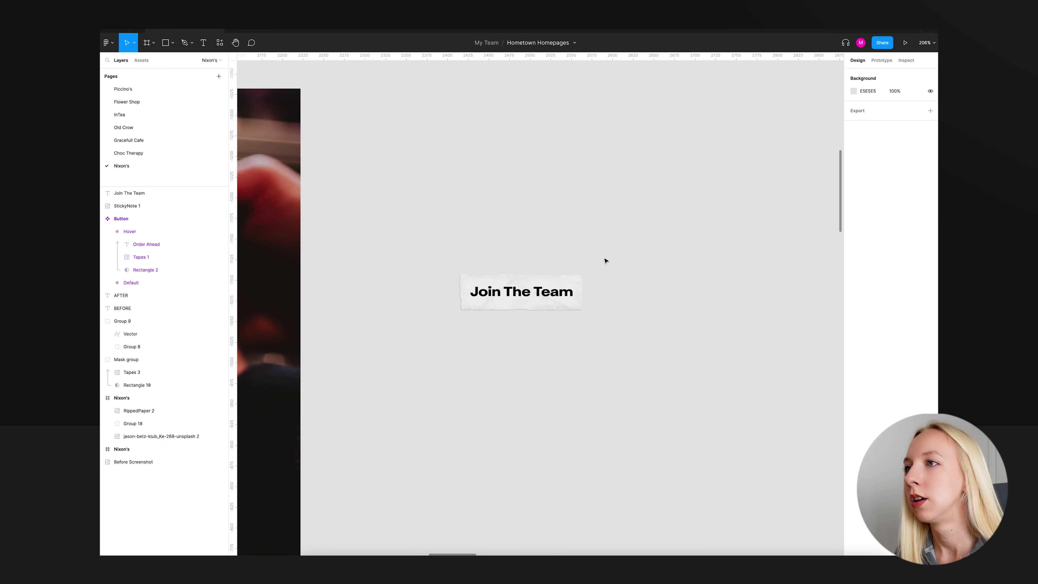
click(562, 292)
click(641, 272)
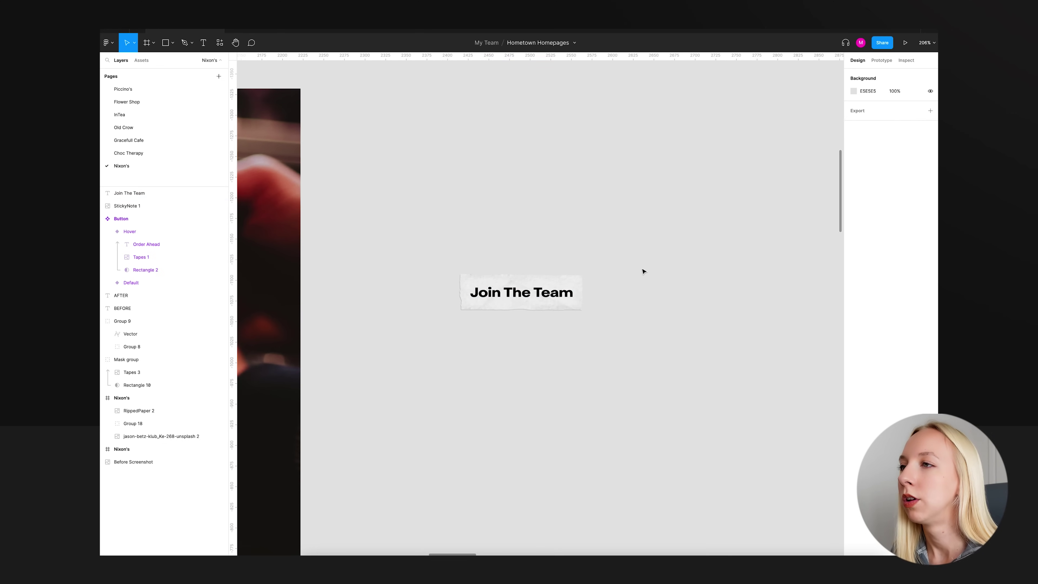
Group the text with the paper strip and make it a component named Button.
scroll(662, 270, down, 5)
drag(667, 272, 547, 325)
key(ctrl+g)
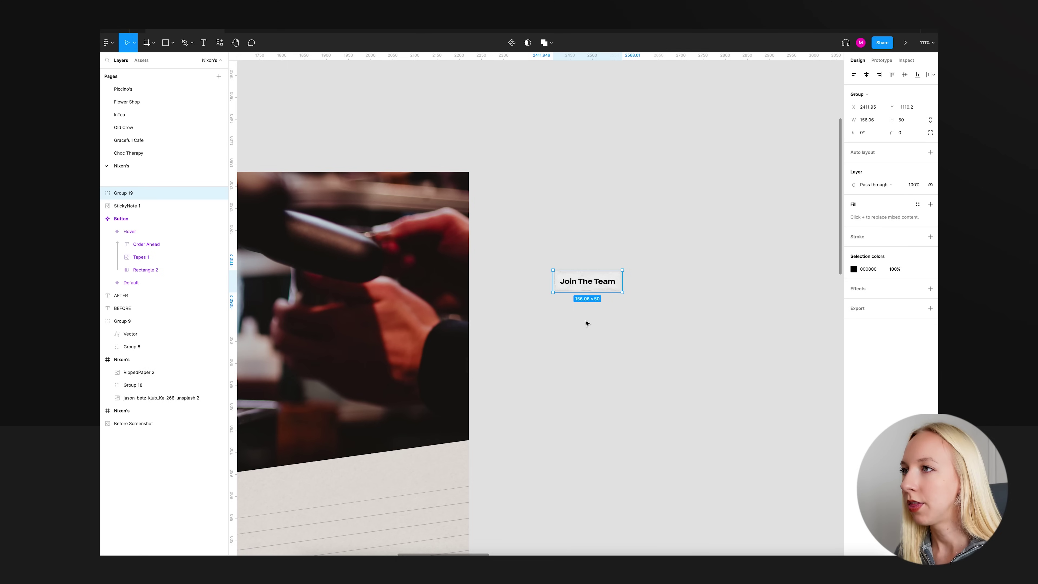
right_click(594, 285)
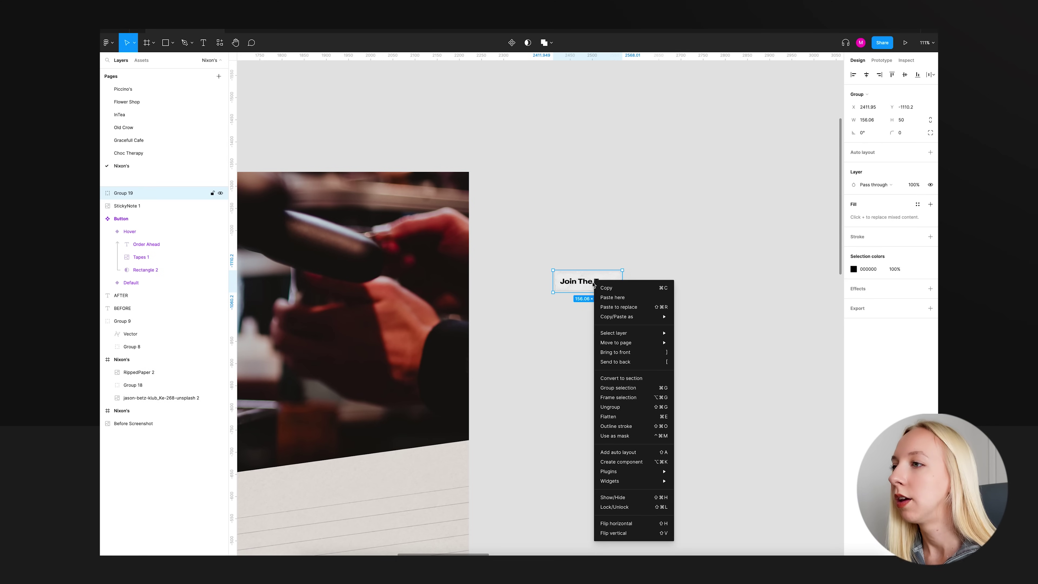
click(625, 466)
scroll(613, 286, up, 5)
click(497, 253)
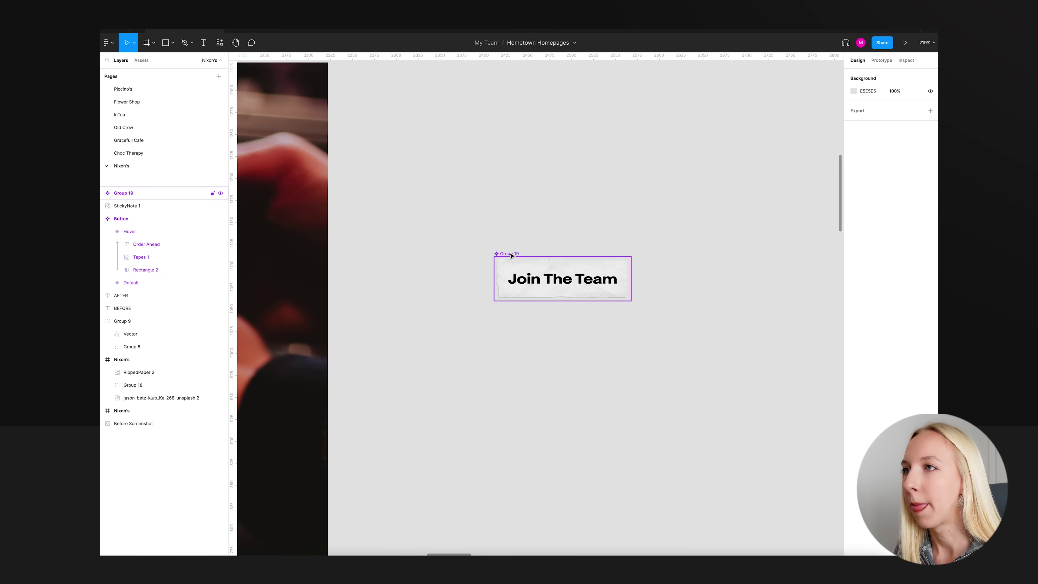
double_click(497, 254)
text(Button)
key(Return)
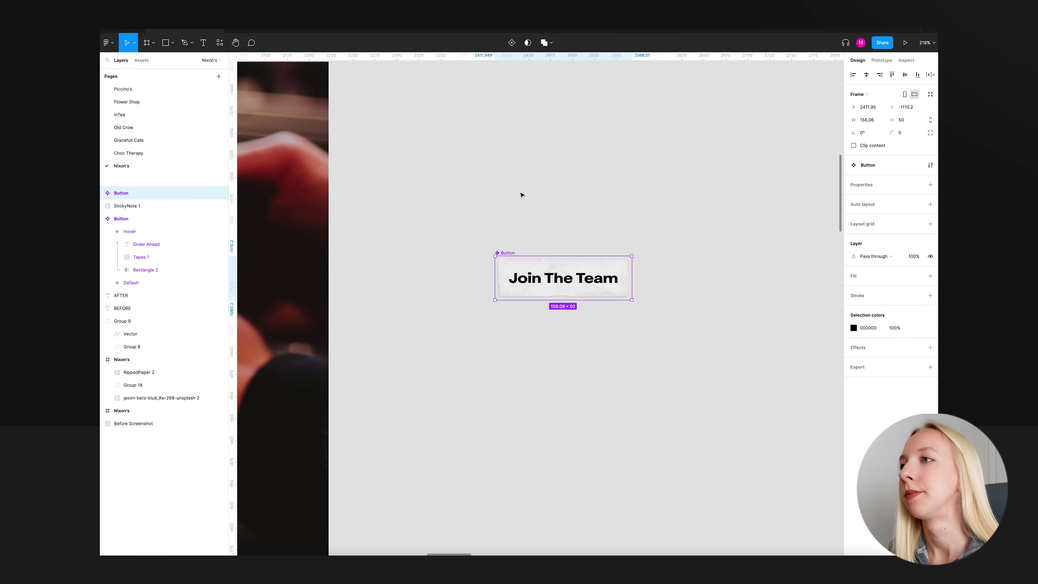
click(521, 195)
Select the Join The Team text inside Button and sample a dark brown from the photo.
scroll(604, 295, down, 3)
click(589, 286)
scroll(604, 286, down, 3)
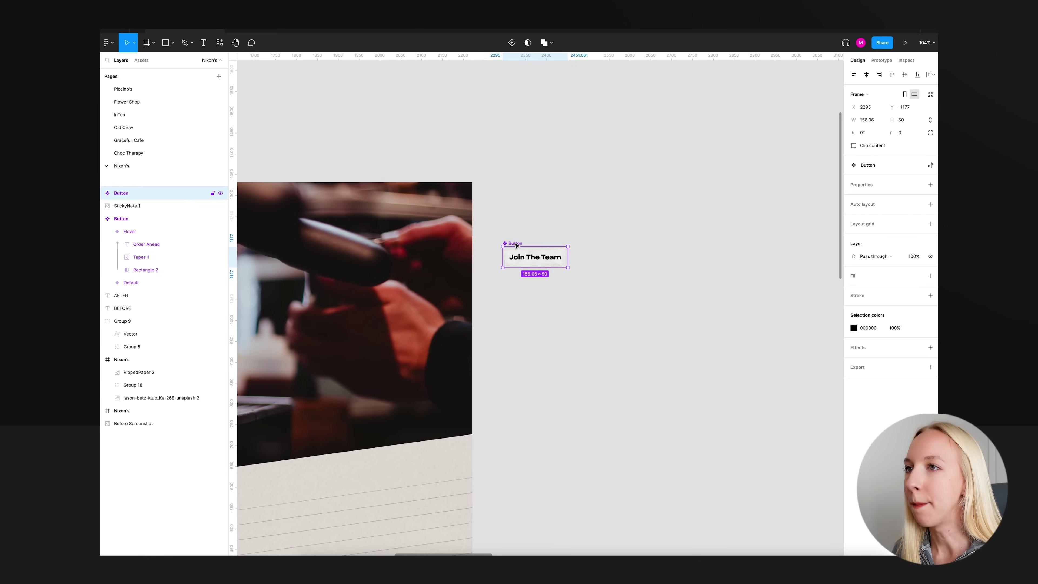
scroll(621, 282, left, 3)
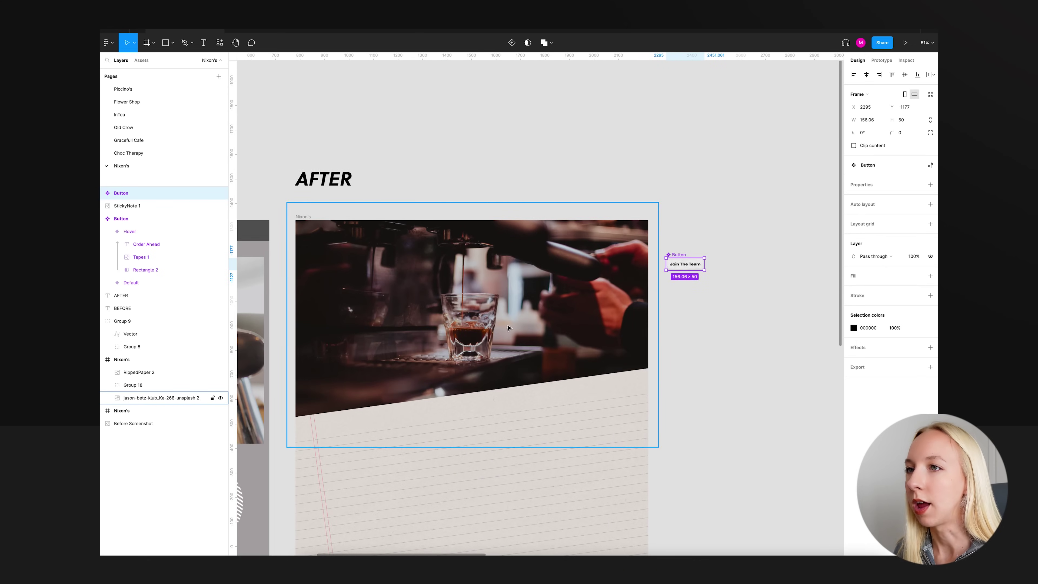
double_click(693, 268)
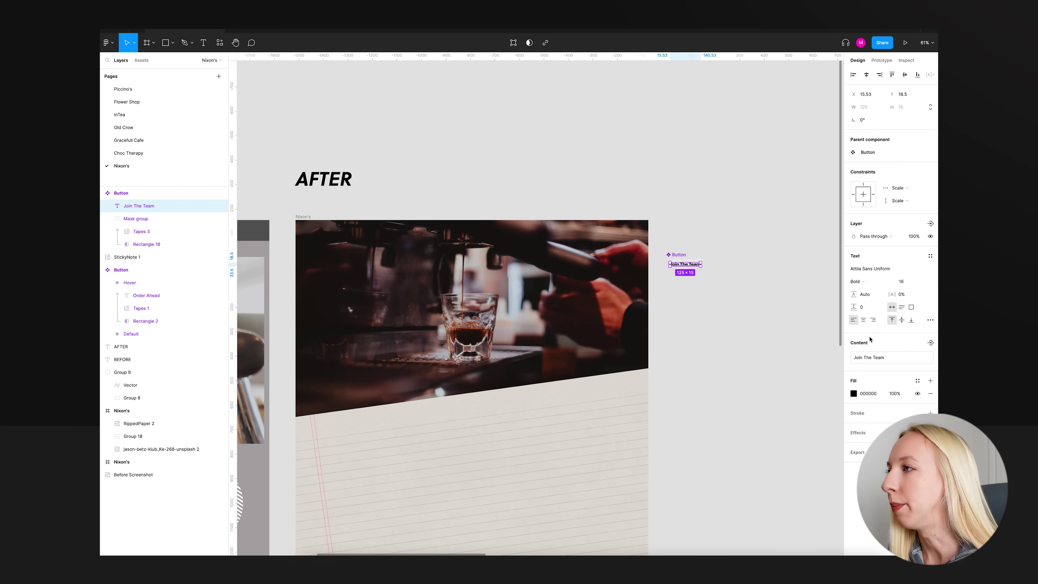
click(854, 394)
click(759, 468)
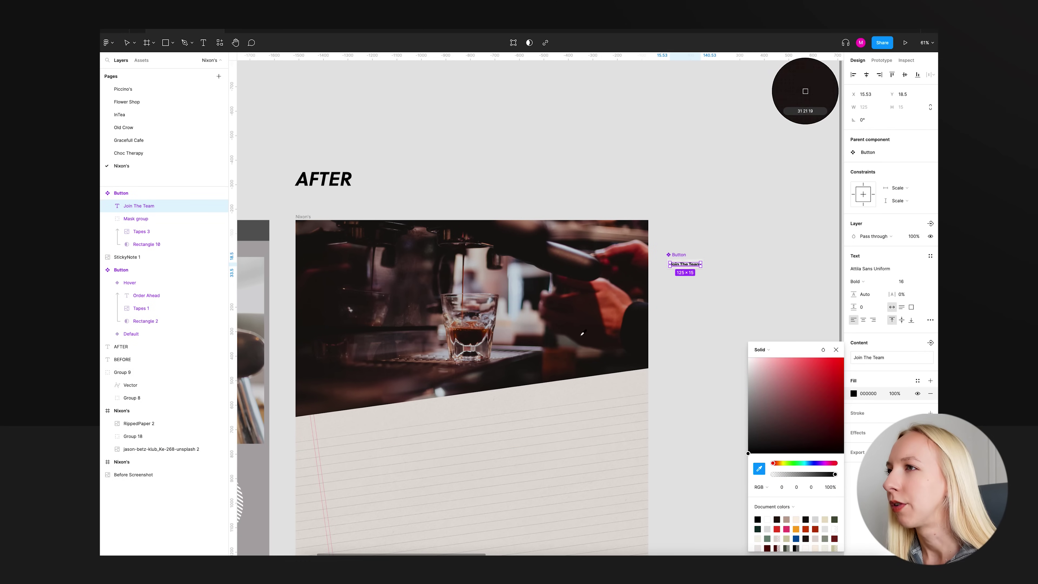
click(623, 251)
key(Escape)
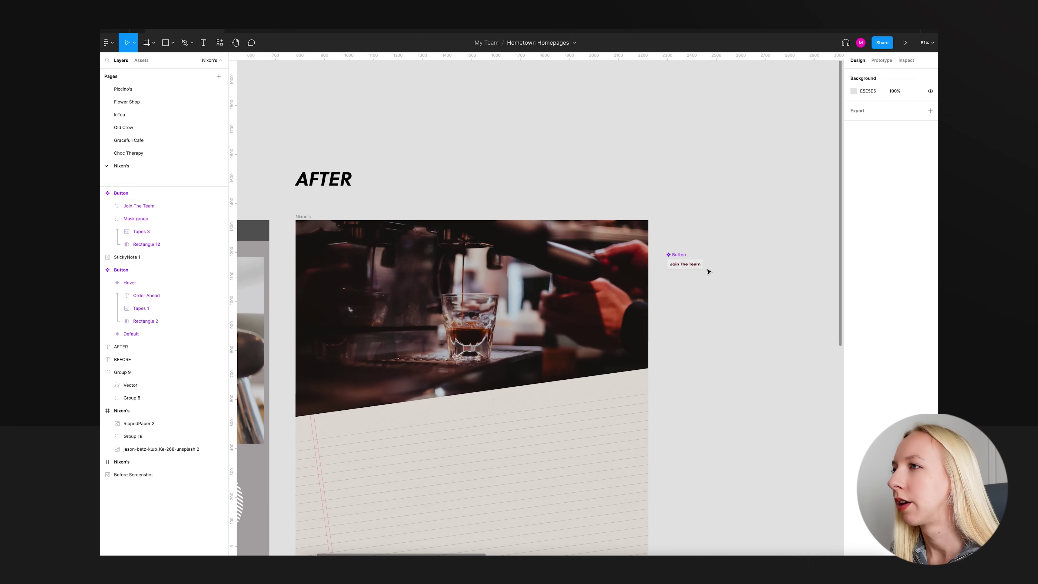
Resample the photo's dark brown and apply 451915 as the text fill.
scroll(703, 268, up, 5)
click(853, 394)
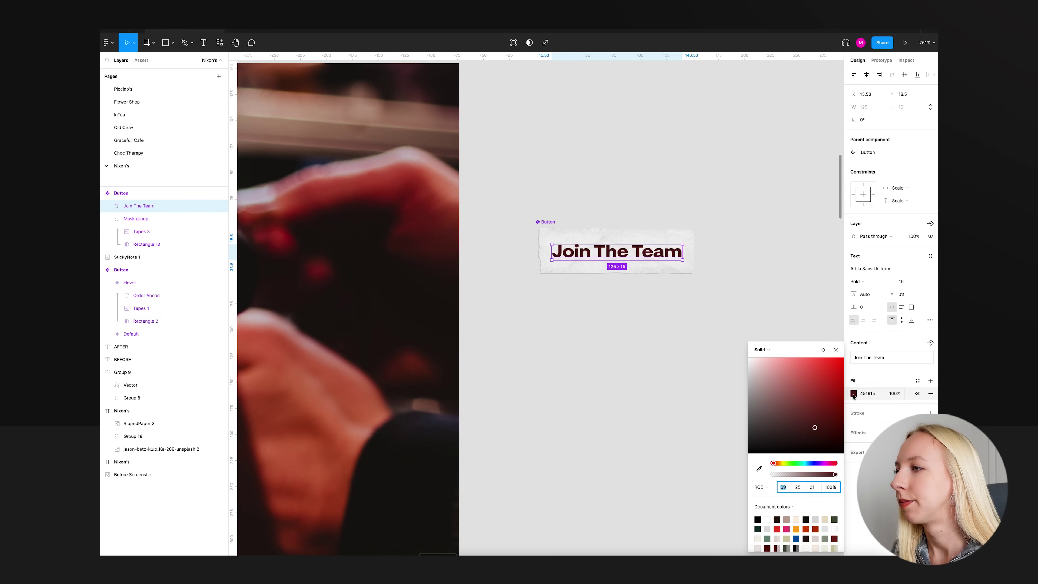
click(759, 469)
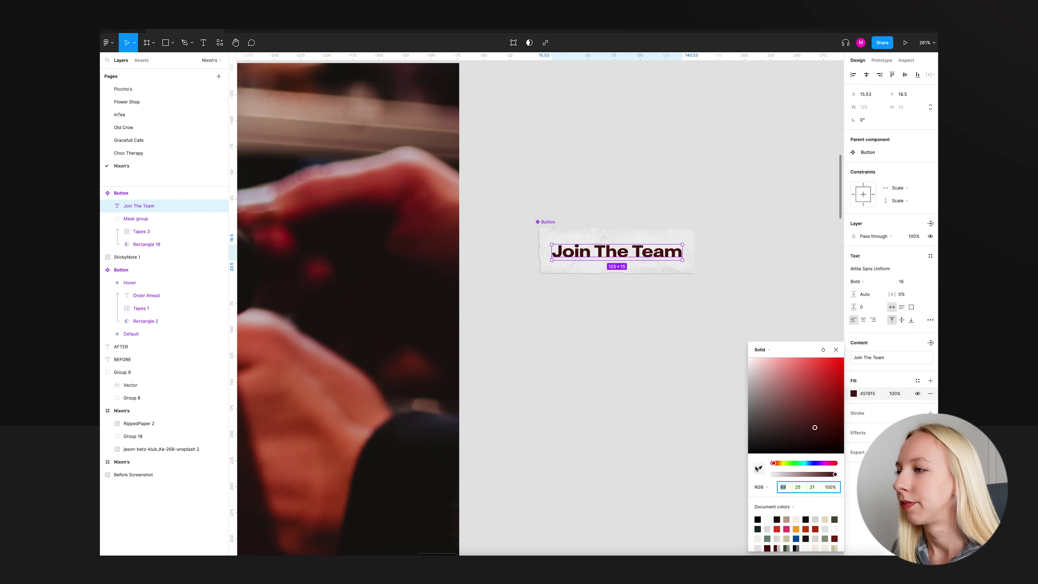
click(411, 254)
click(700, 309)
scroll(702, 313, down, 10)
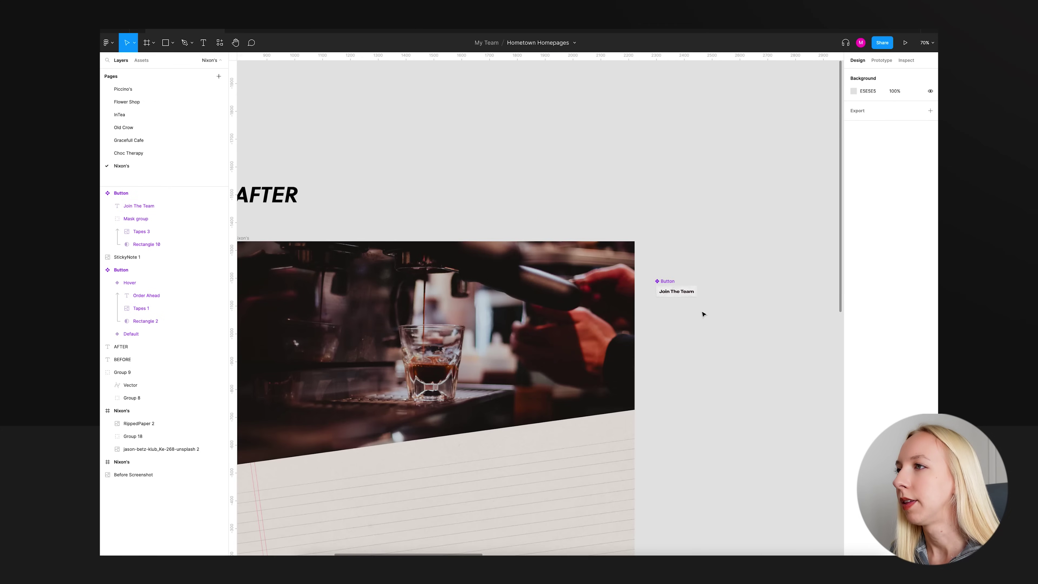
scroll(720, 320, down, 5)
scroll(721, 320, up, 15)
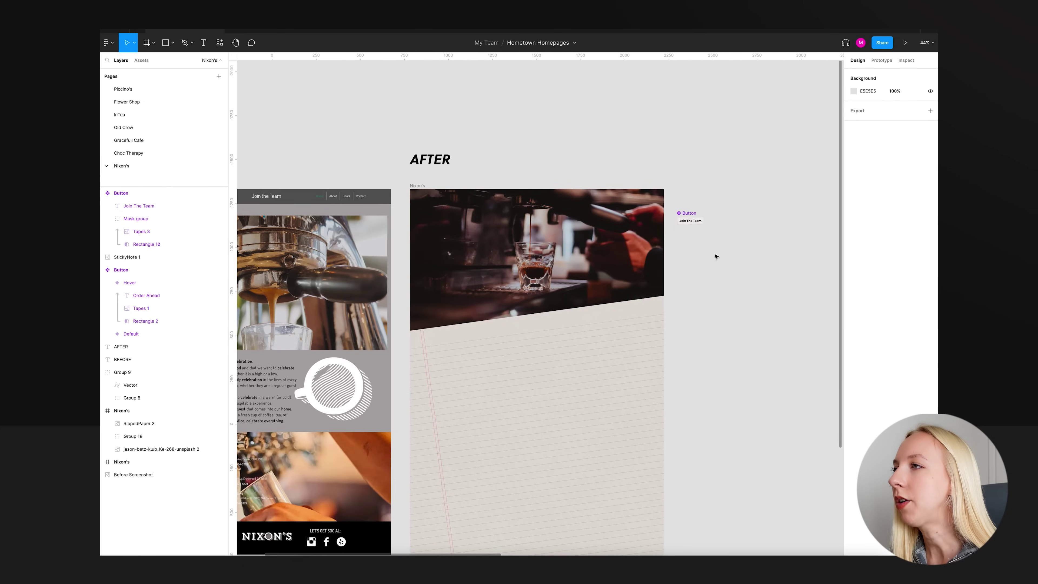
Drop a Button instance onto the hero photo and position it at the photo's top-right corner.
scroll(727, 295, up, 4)
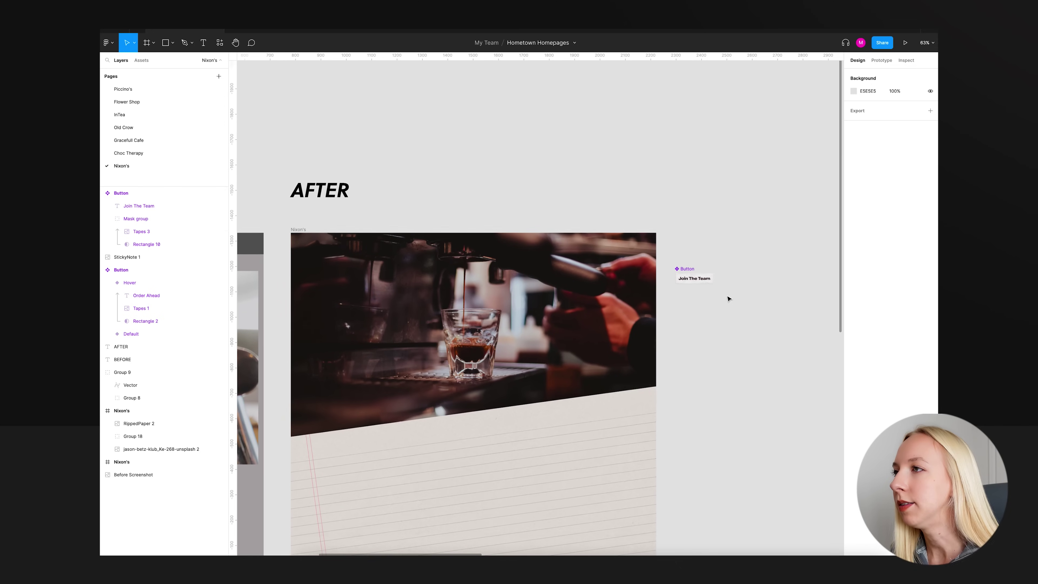
drag(690, 227, 626, 217)
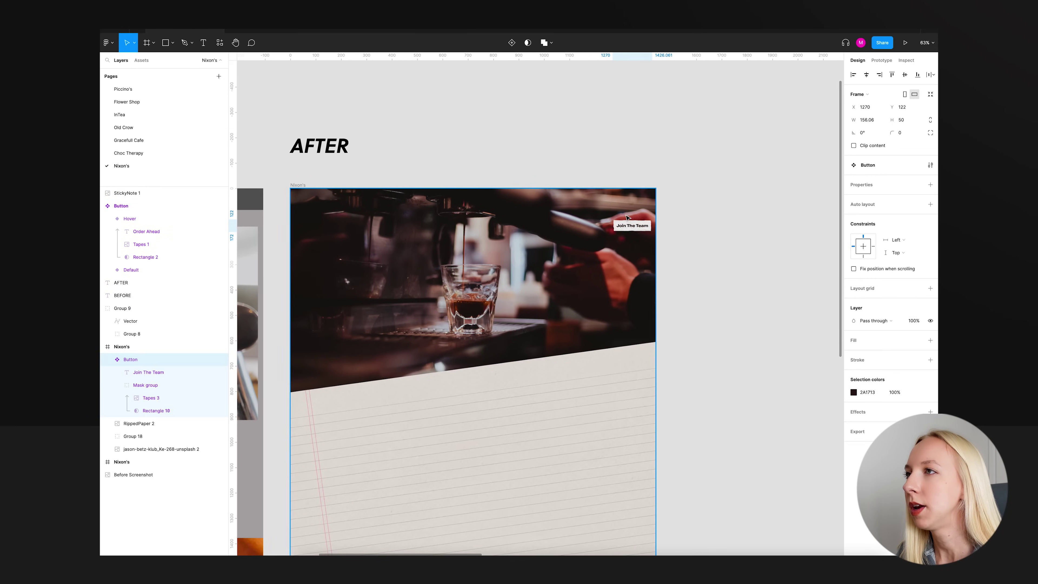
click(758, 211)
scroll(581, 207, up, 5)
drag(680, 243, 667, 216)
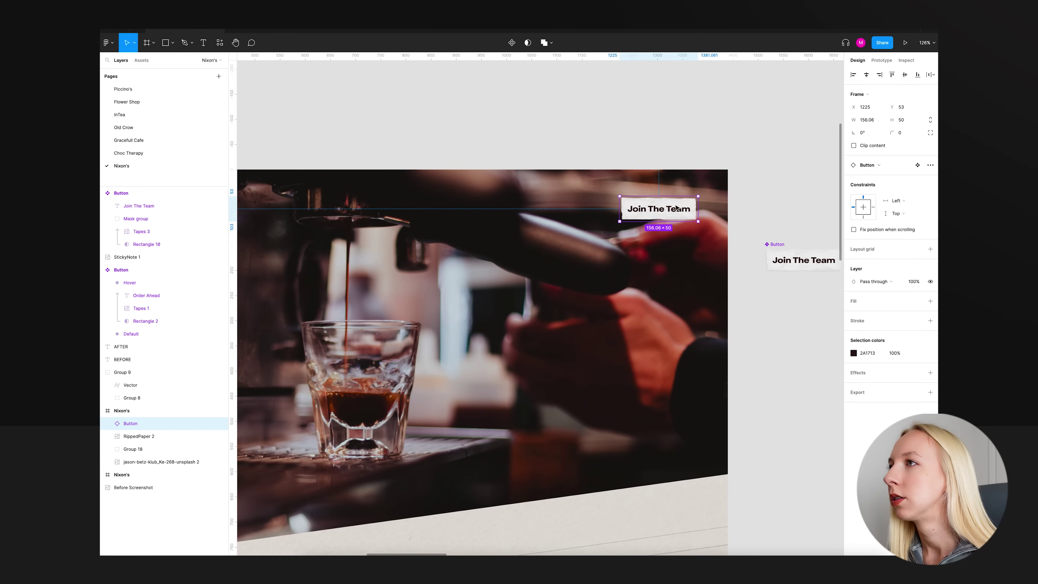
drag(677, 208, 674, 183)
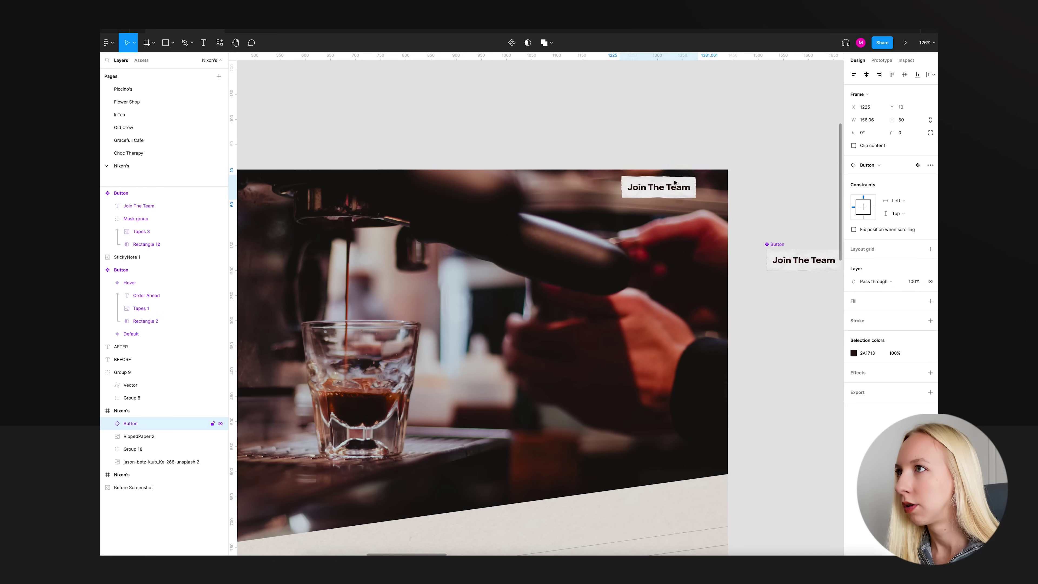
key(shift+Down)
key(shift+Down)
key(shift+Down)
key(shift+Down)
key(shift+Down)
mouse_move(671, 218)
mouse_down()
mouse_move(700, 219)
mouse_move(671, 219)
mouse_up()
click(777, 211)
scroll(777, 211, down, 10)
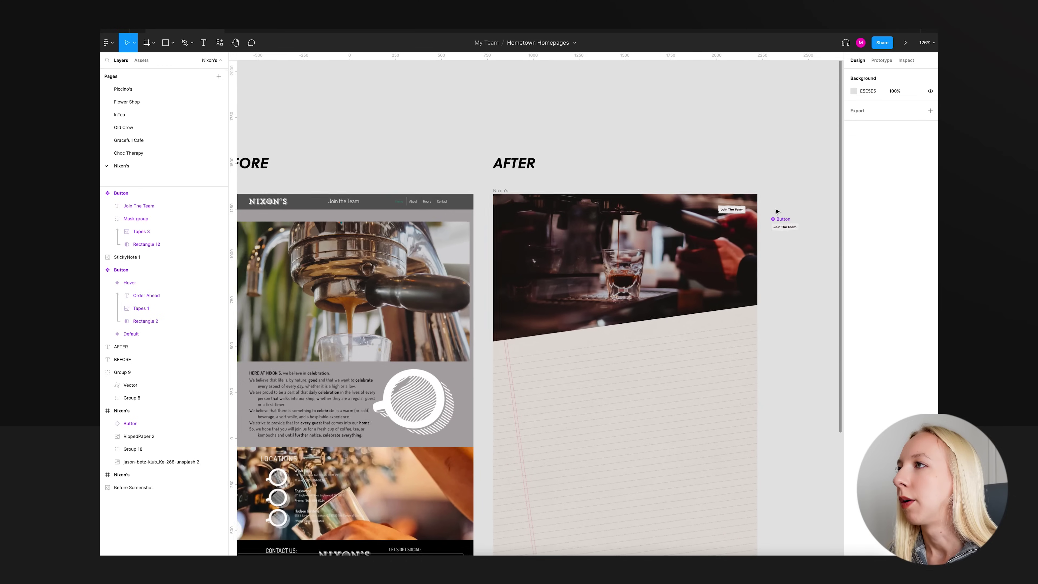
scroll(799, 273, up, 1)
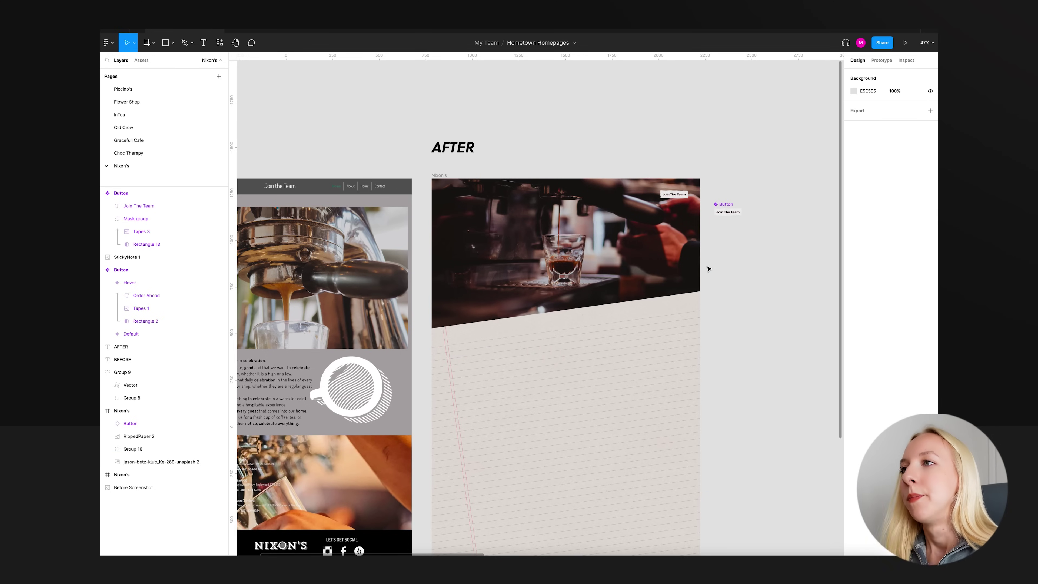
Create a new headline text layer beside the AFTER frame and check the reference headline's style.
scroll(782, 282, right, 5)
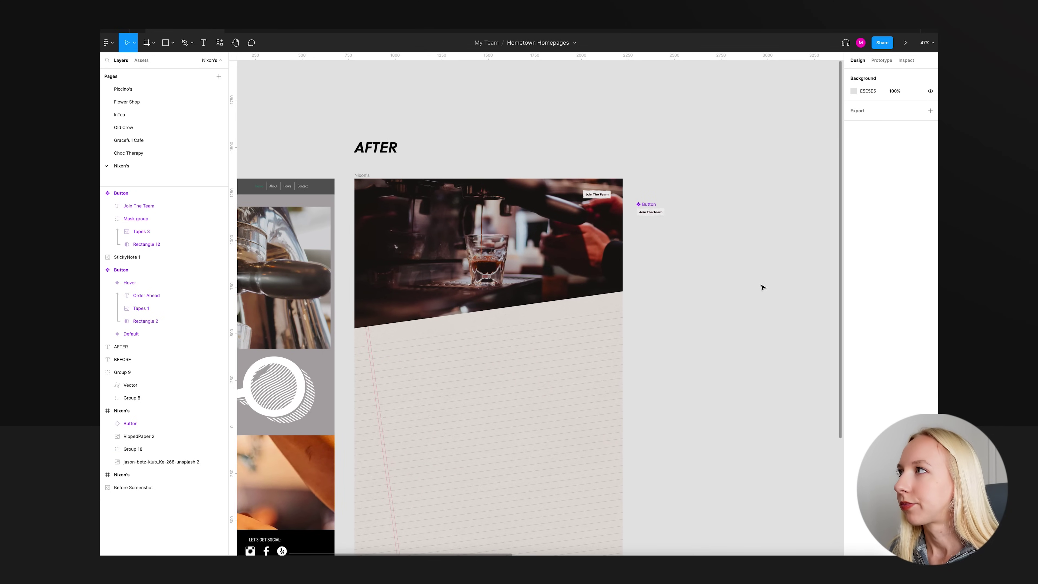
scroll(762, 288, left, 2)
key(t)
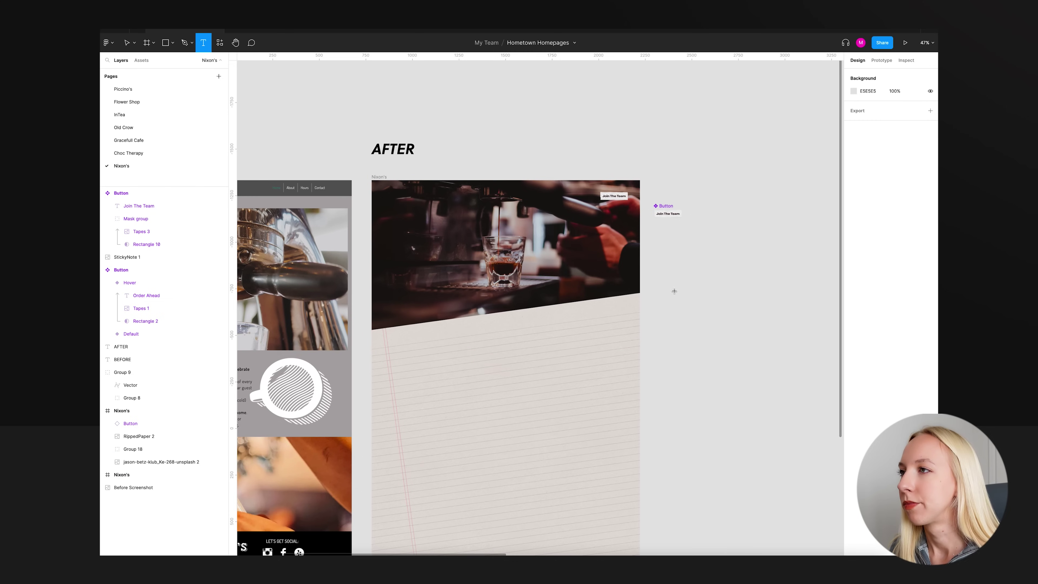
click(674, 291)
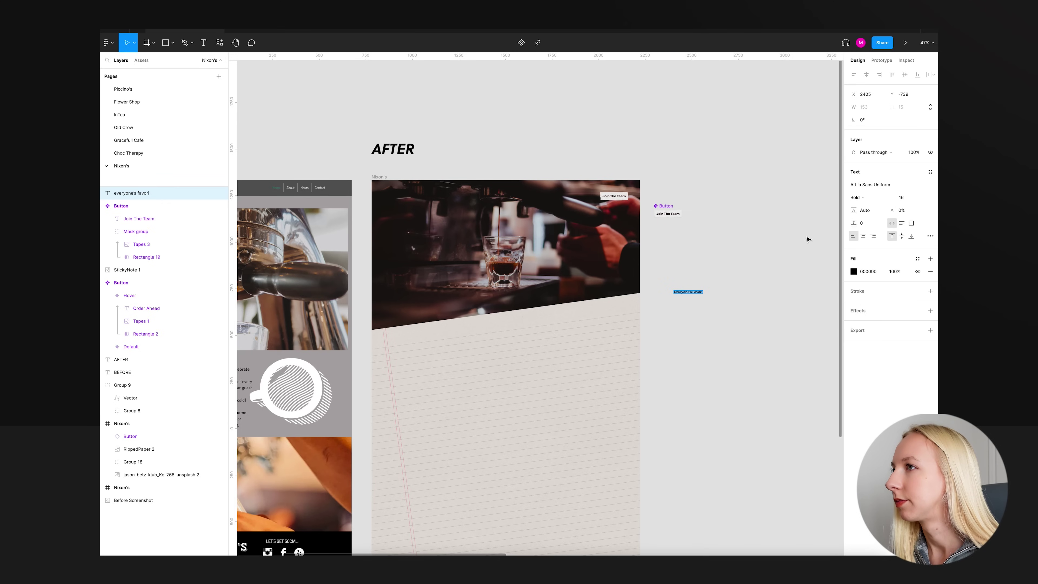
click(767, 269)
scroll(760, 270, right, 20)
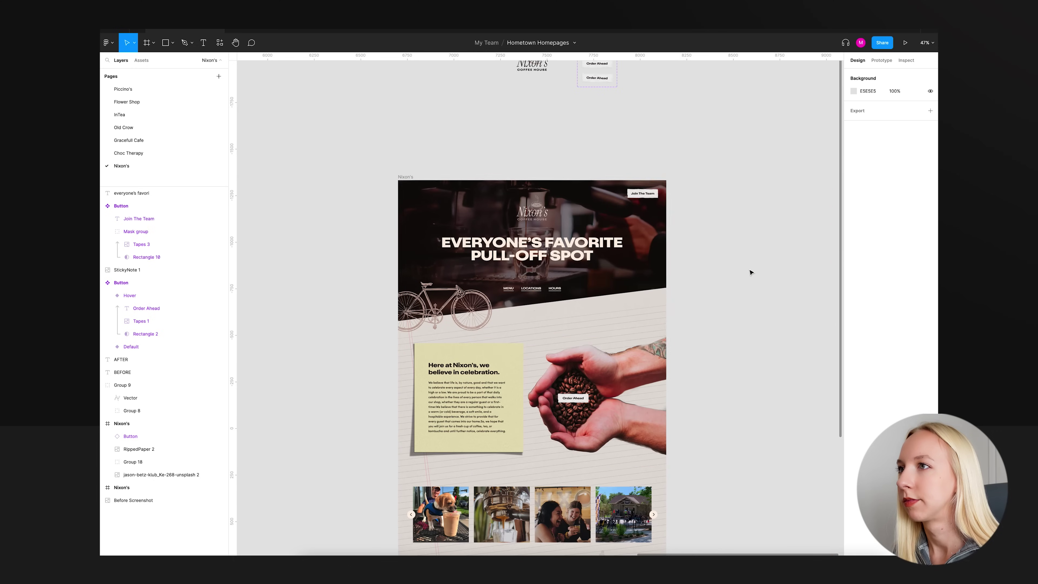
click(587, 255)
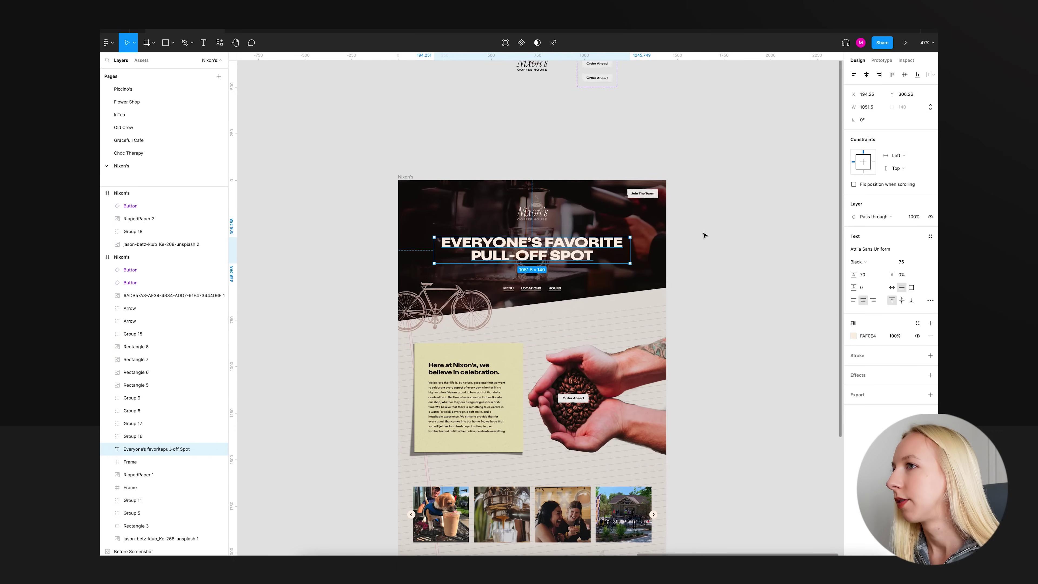
Set the headline font size to 75 and move it over the coffee photo.
scroll(704, 235, up, 5)
scroll(704, 236, right, 12)
scroll(703, 236, left, 10)
click(695, 292)
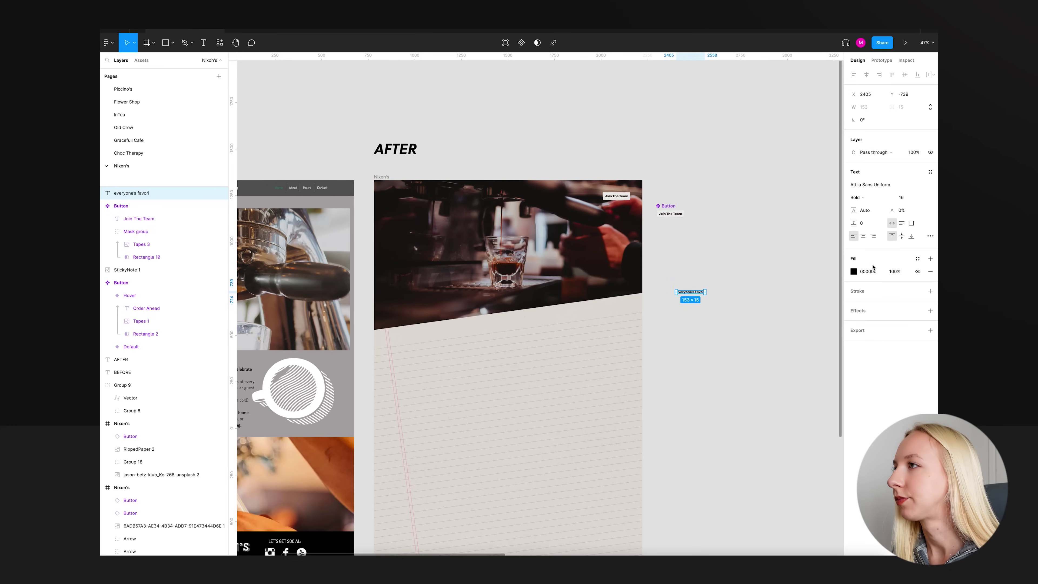
click(907, 199)
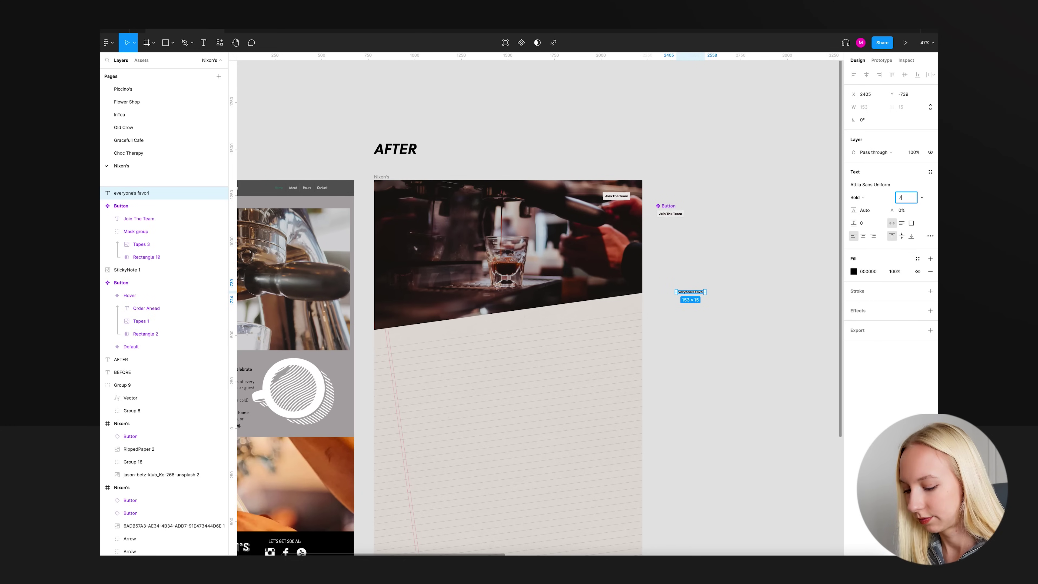
text(75)
key(Return)
drag(785, 302, 541, 264)
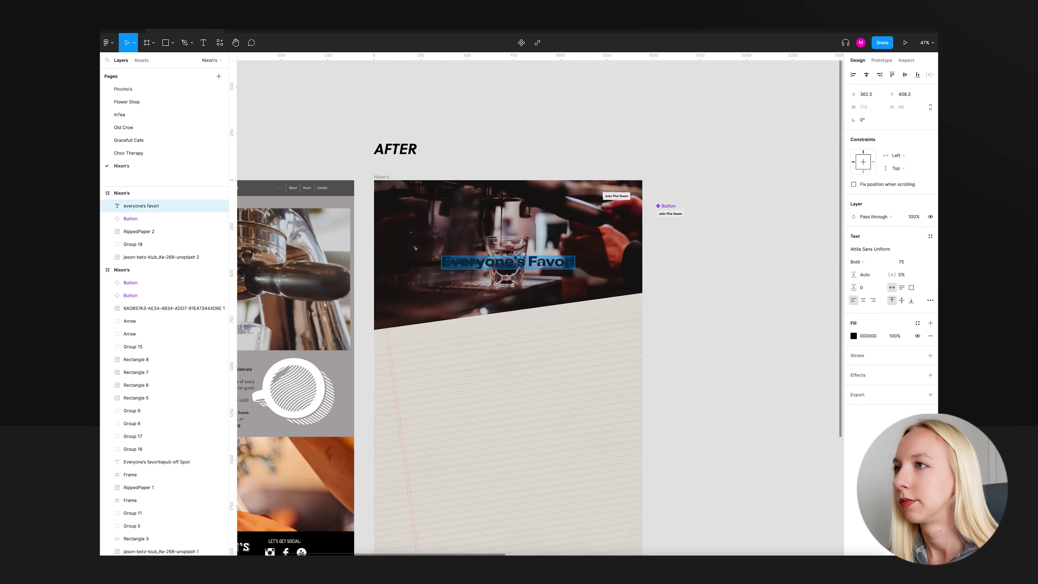
Make the heading white, retype it as 'Everyone's Favorite' / 'Pull-Off Spot', centre it, and reposition it.
click(853, 336)
click(767, 507)
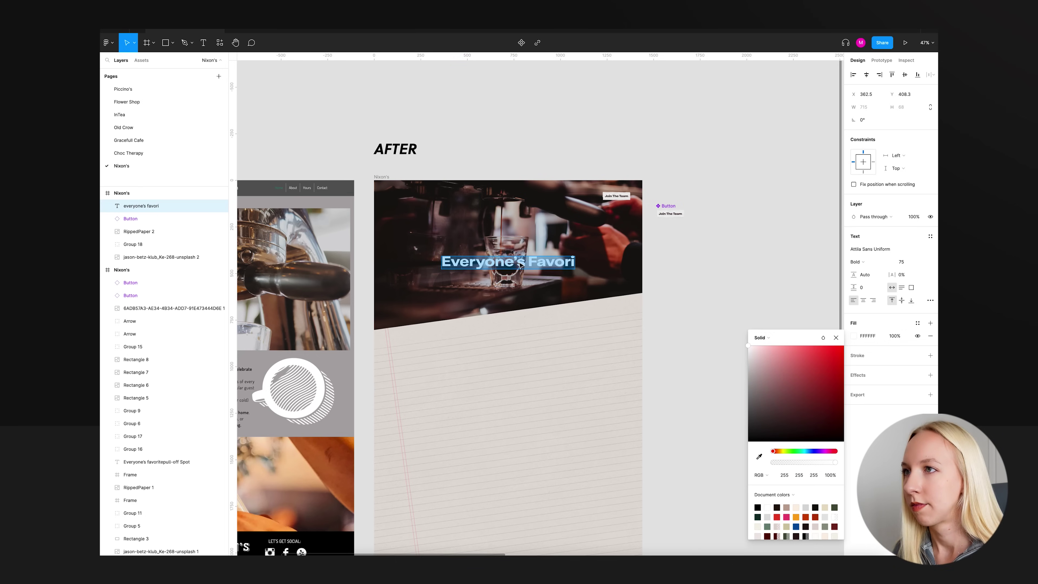
key(BackSpace)
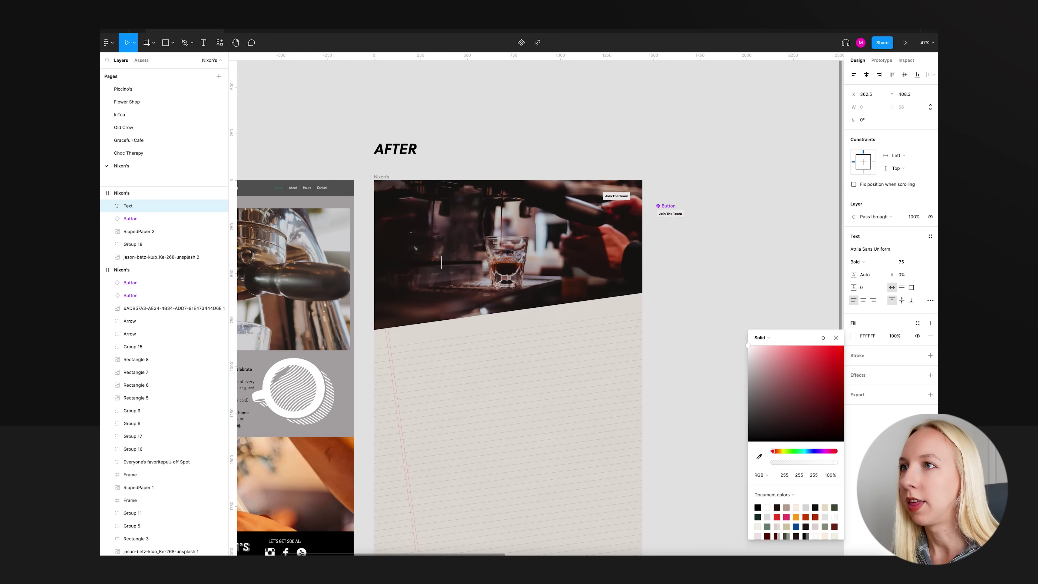
text(Every)
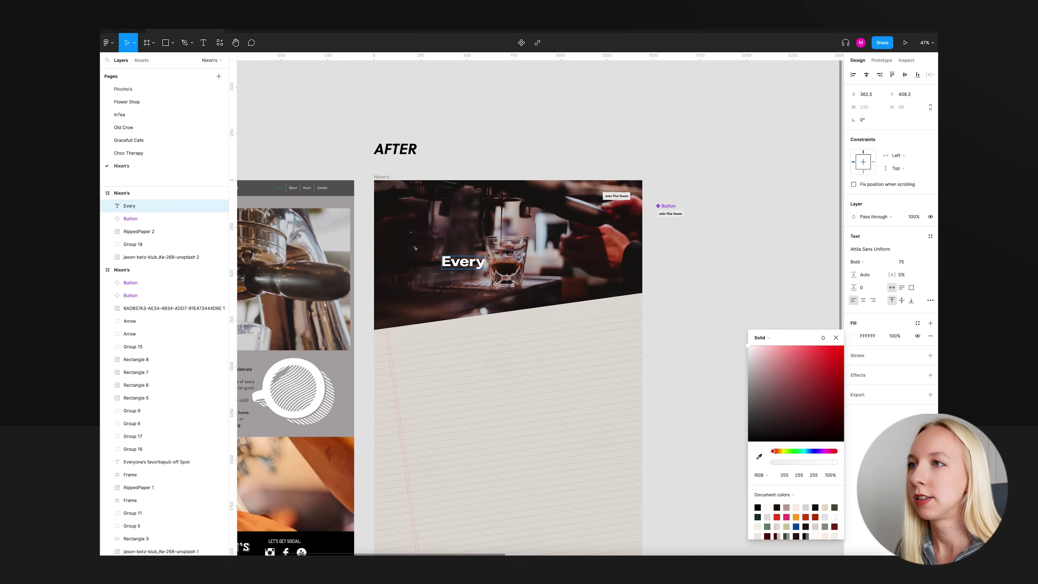
text(one's Favo)
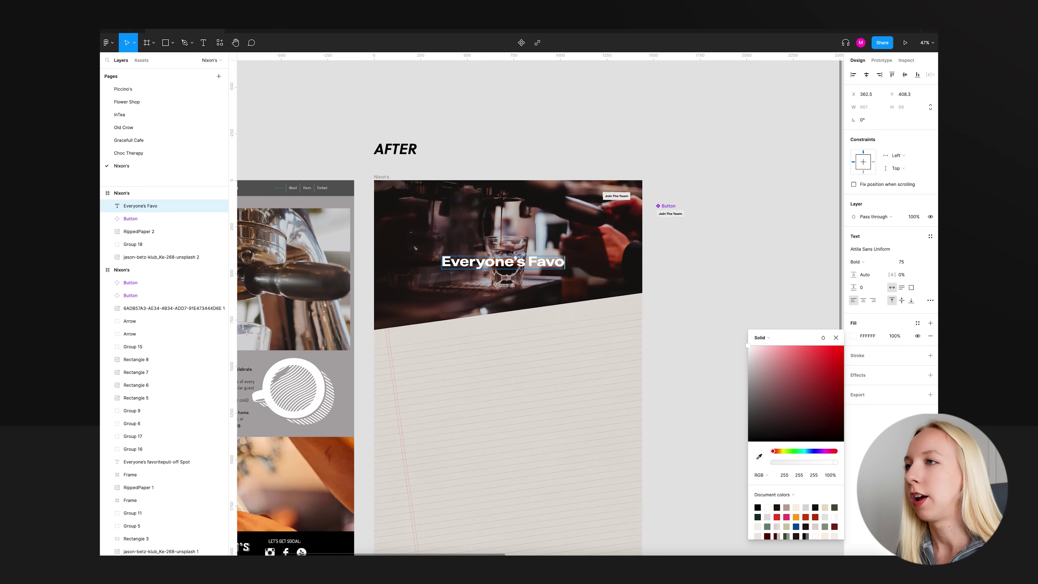
text(rite)
key(Return)
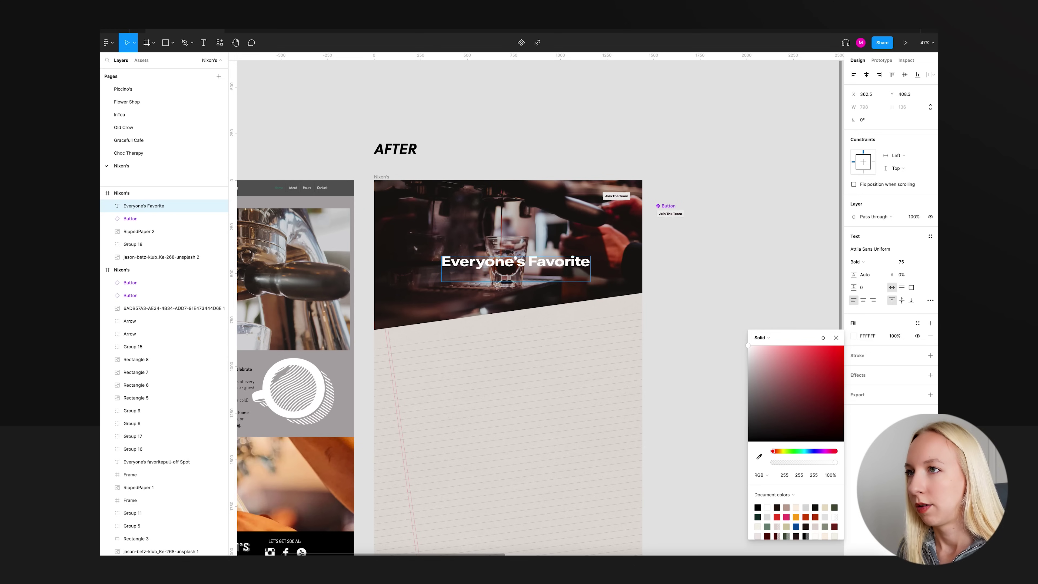
text(Pull-Off Spo)
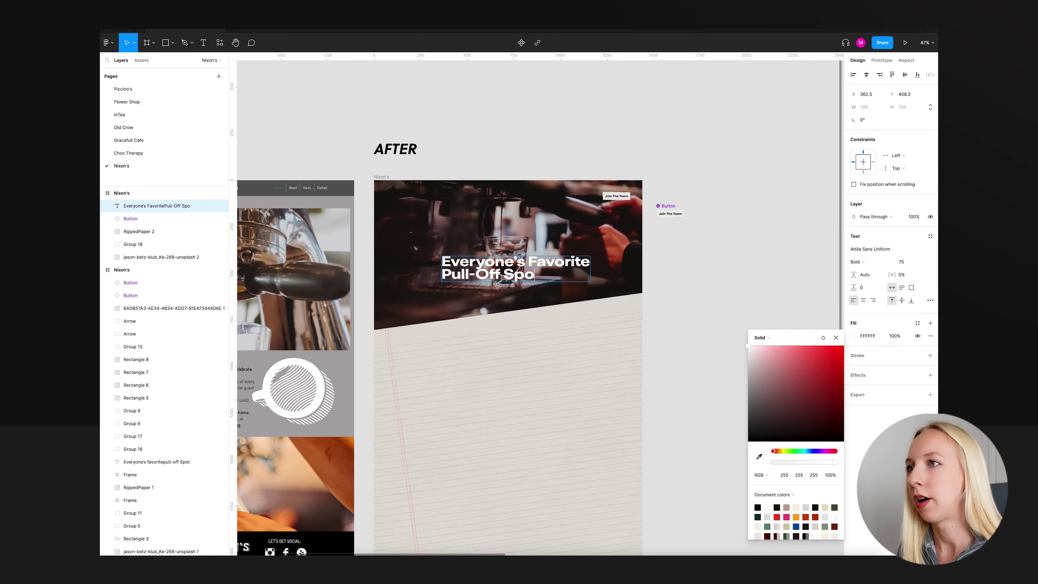
text(t)
click(863, 300)
key(Escape)
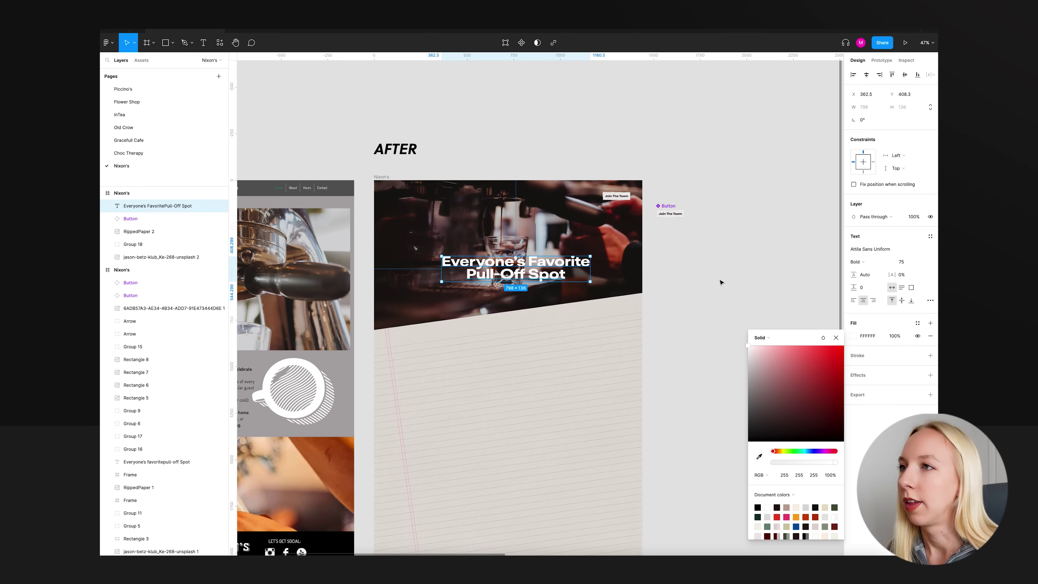
drag(540, 282, 531, 288)
Set the heading's letter case to all uppercase in the type settings.
click(836, 338)
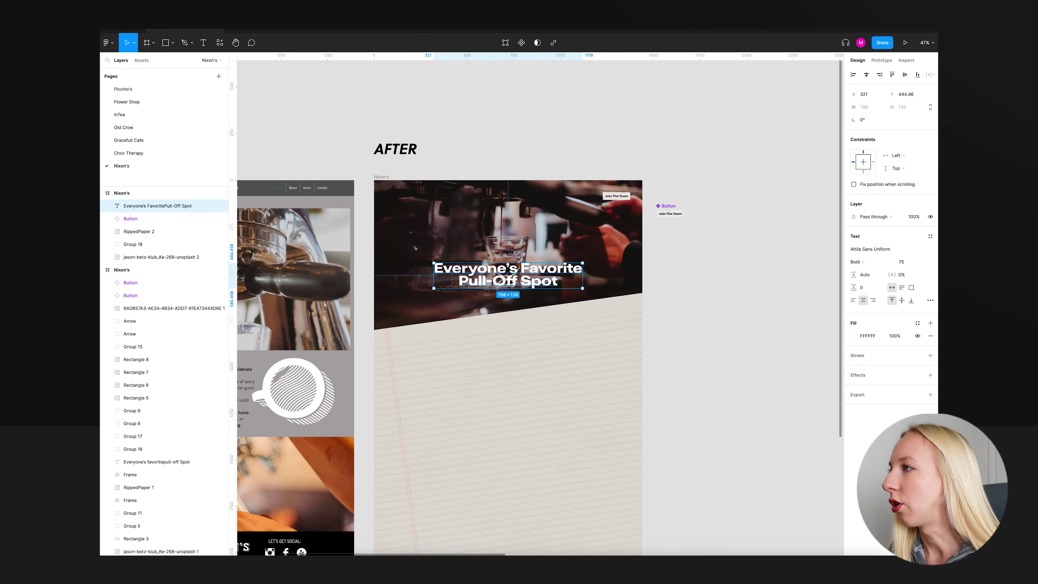
click(930, 300)
click(809, 466)
click(719, 409)
scroll(549, 265, left, 2)
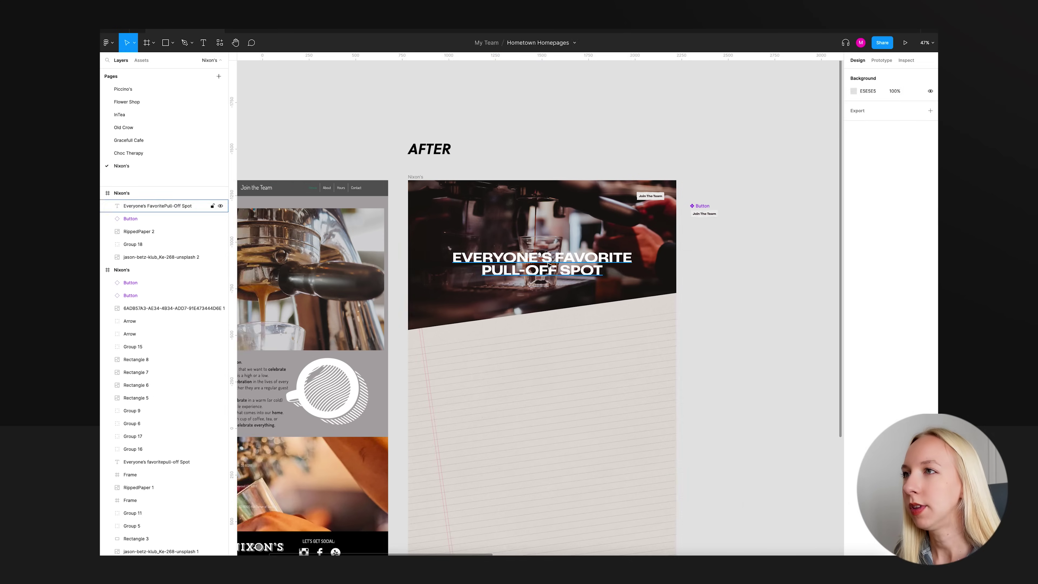
Change the heading fill to the cream document colour FAF0E4.
click(558, 264)
scroll(604, 265, left, 1)
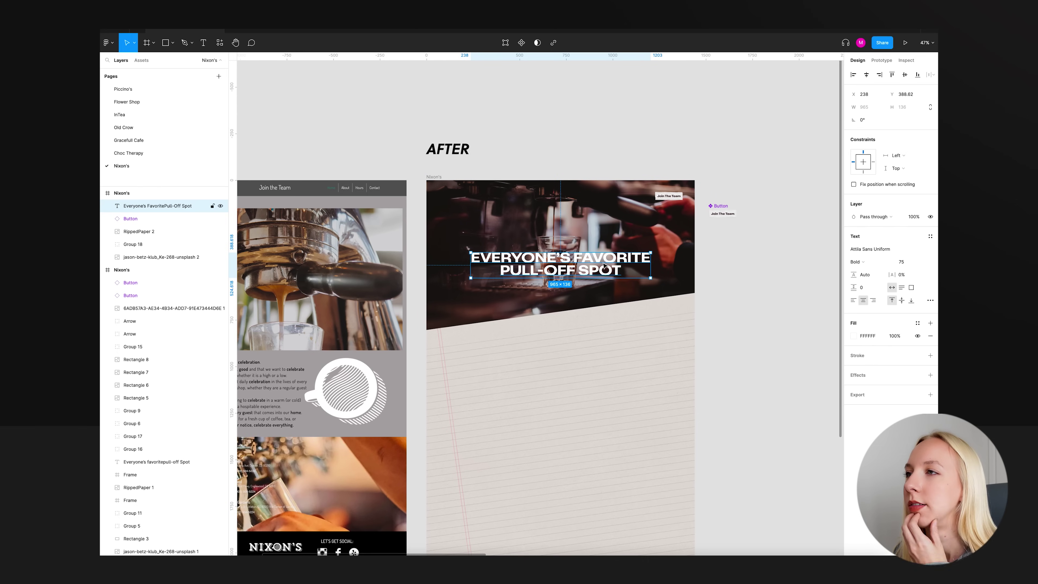
click(856, 336)
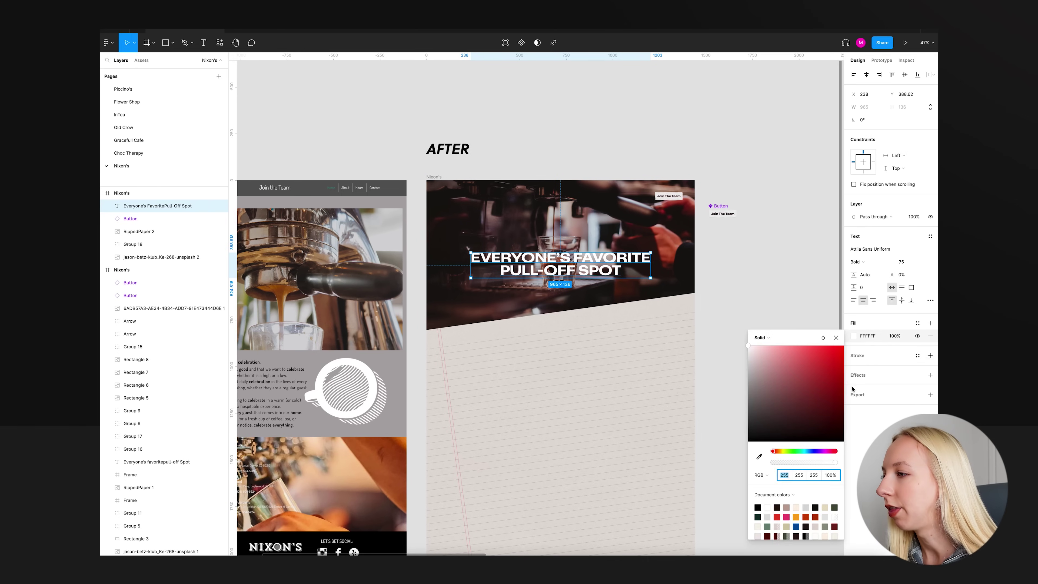
click(797, 508)
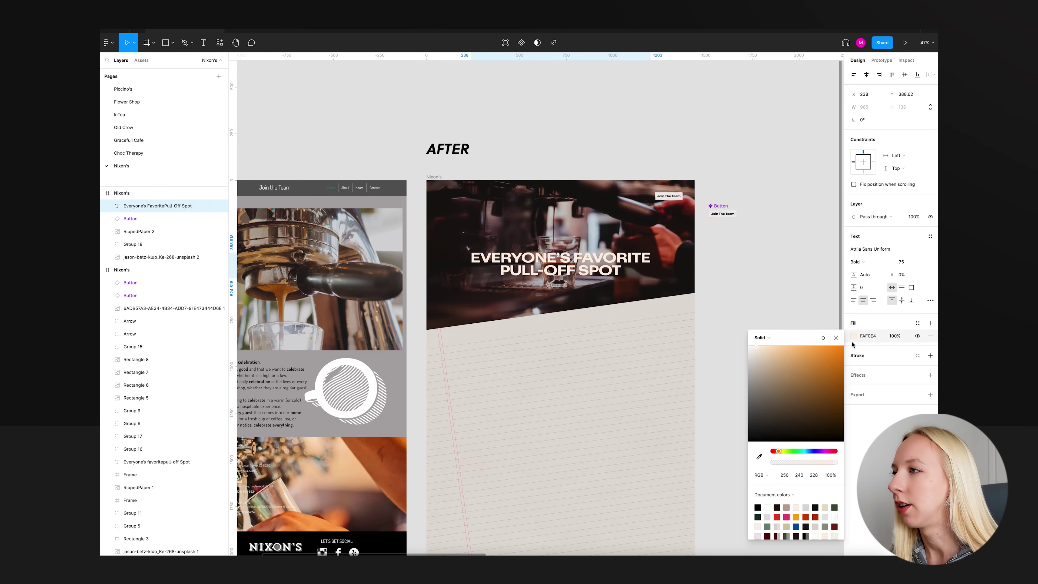
click(788, 302)
scroll(629, 278, up, 3)
scroll(629, 278, right, 1)
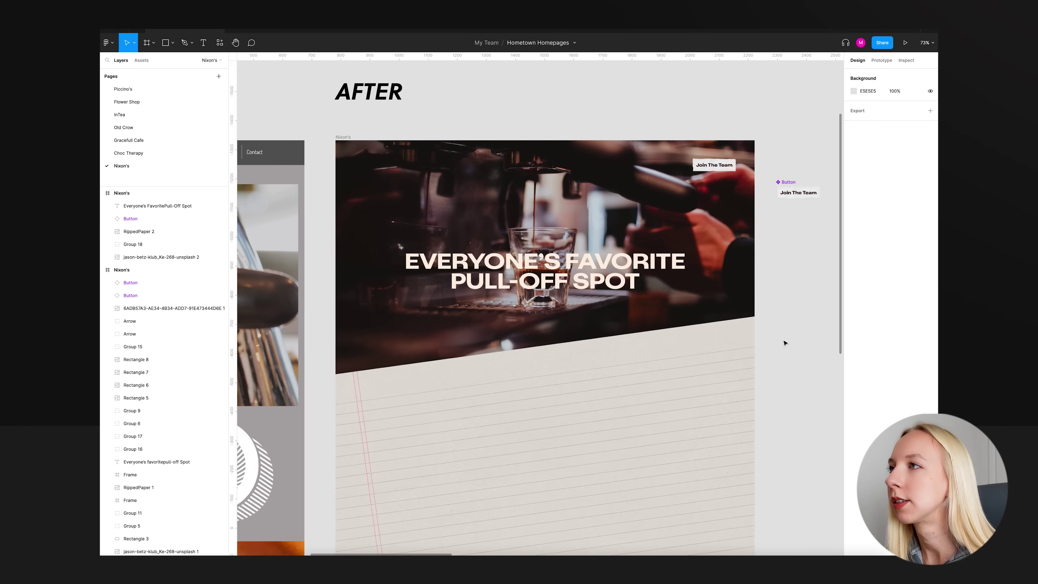
scroll(783, 343, down, 4)
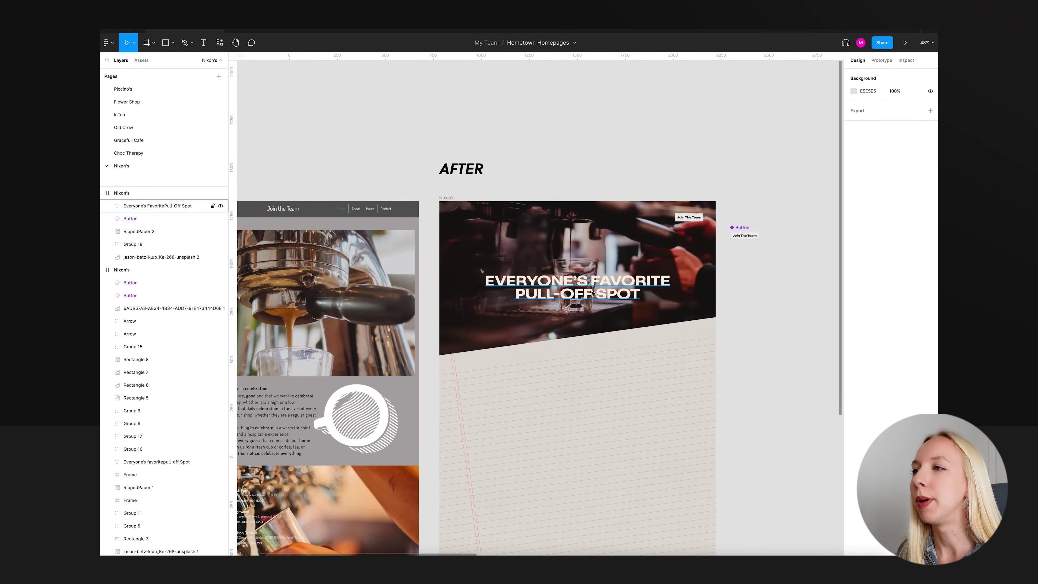
scroll(592, 293, up, 1)
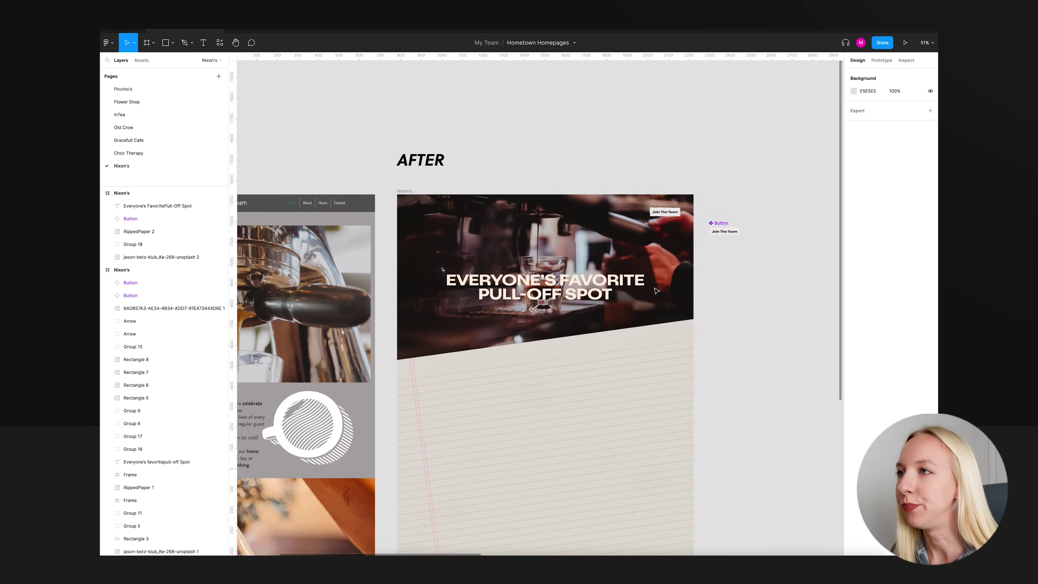
Draw a rectangle over the whole hero area and send it behind the heading and paper edge.
key(r)
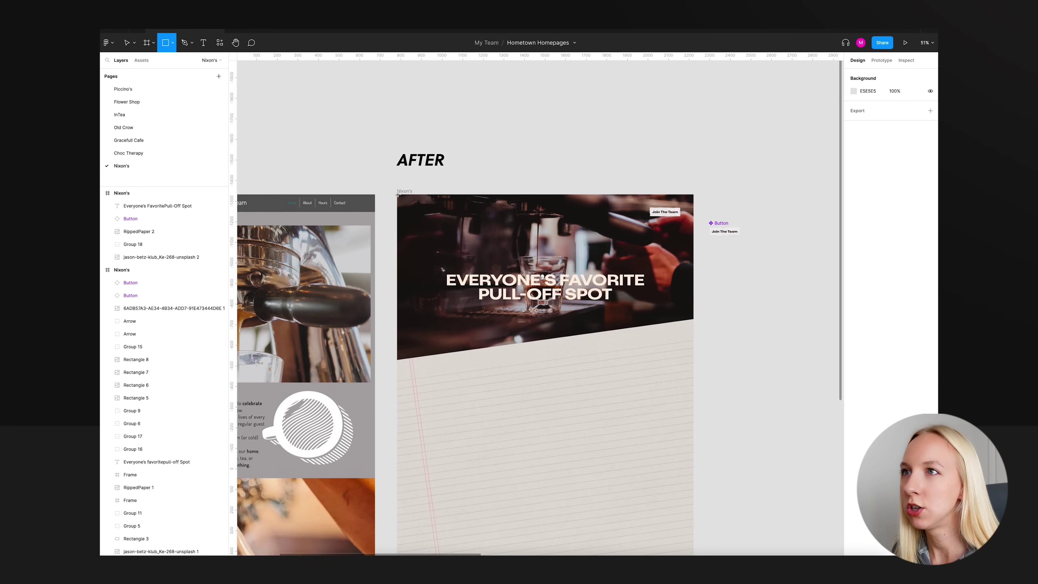
drag(397, 195, 694, 365)
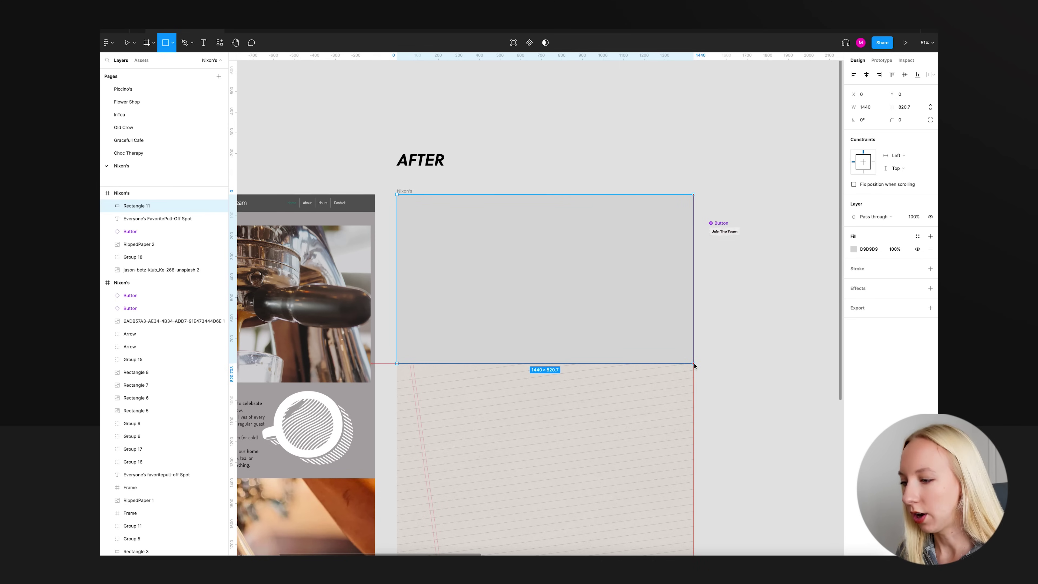
key(ctrl+bracketleft)
key(ctrl+bracketleft)
key(ctrl+bracketleft)
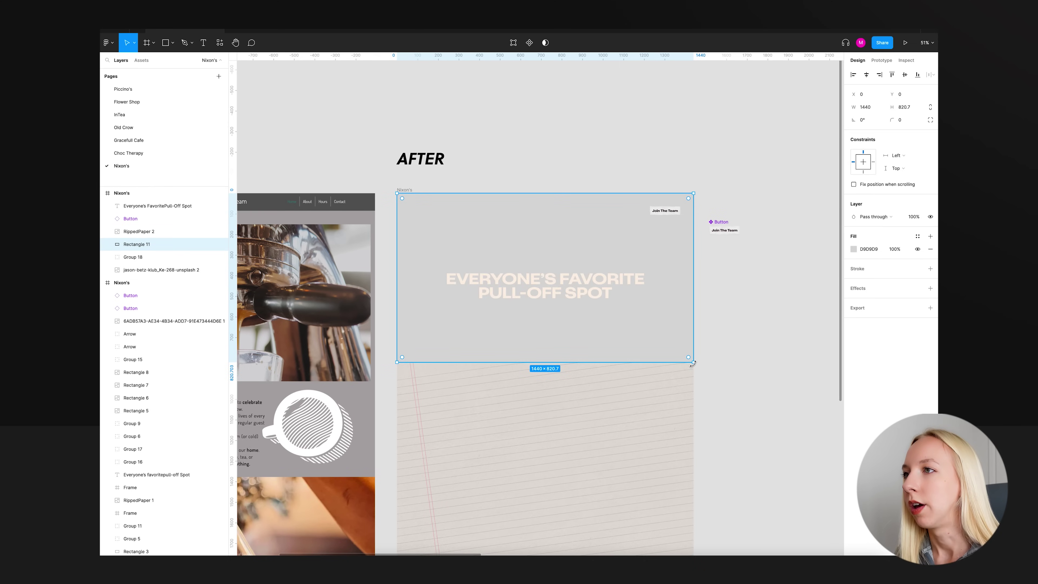
key(ctrl+bracketleft)
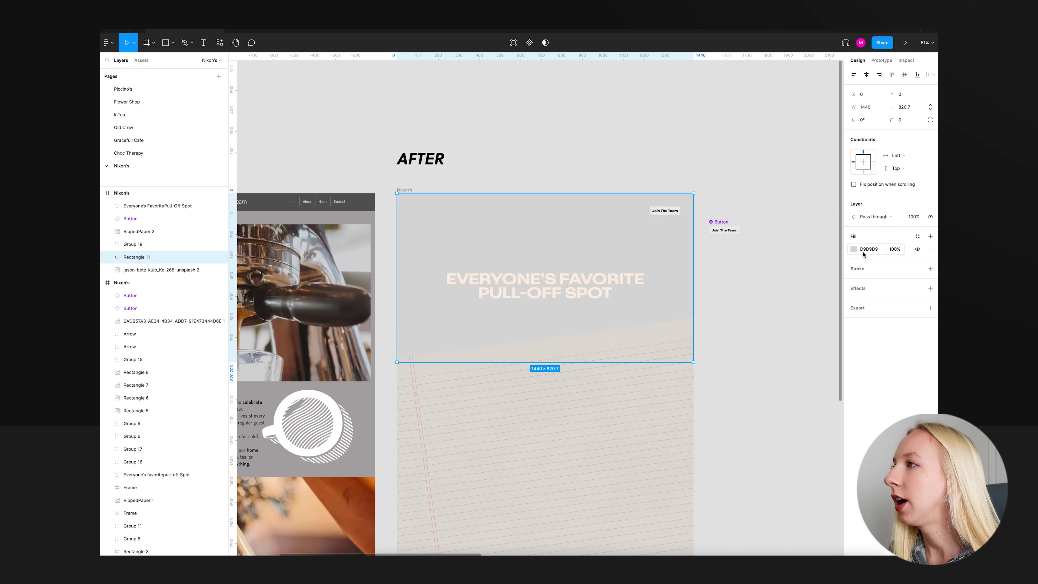
Fill the overlay rectangle with dark brown 20110A at 33% opacity.
click(853, 250)
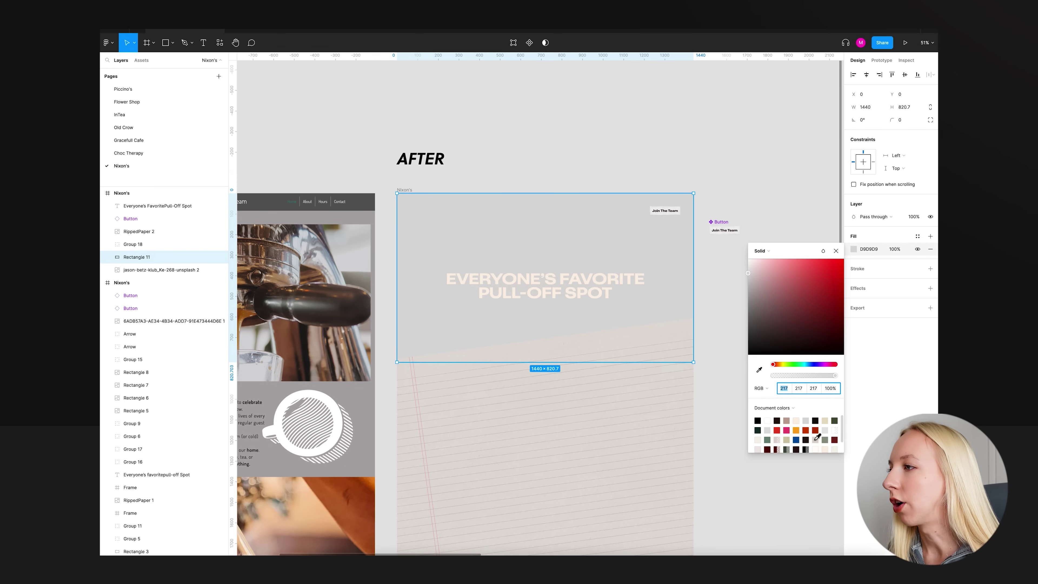
click(777, 420)
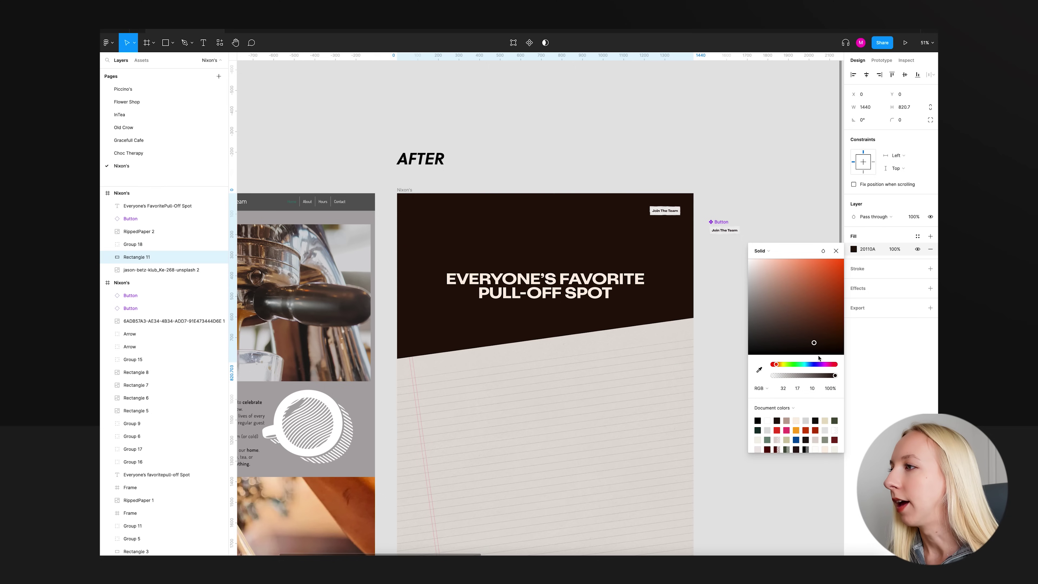
click(788, 376)
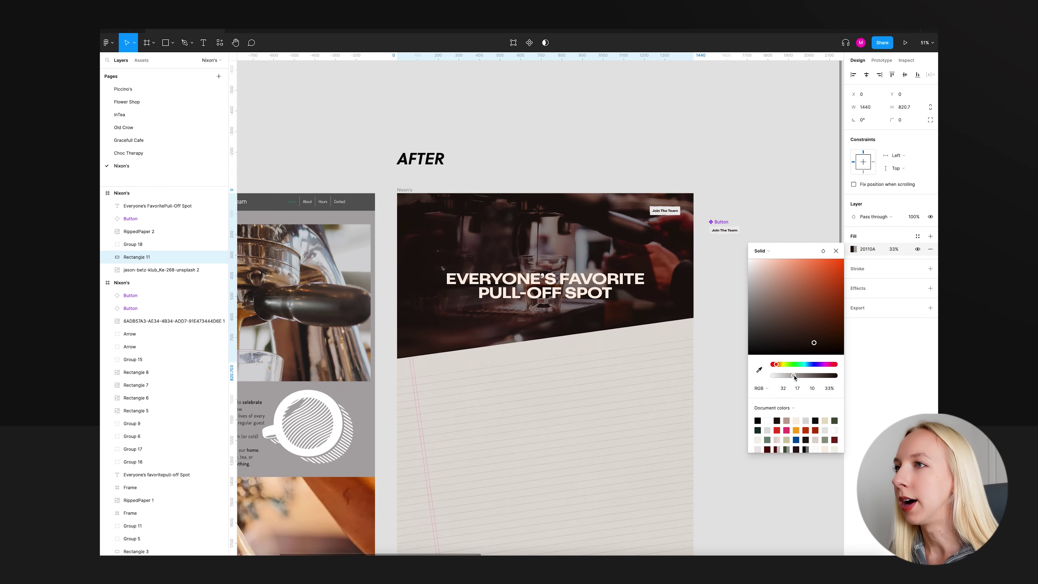
click(836, 251)
click(653, 118)
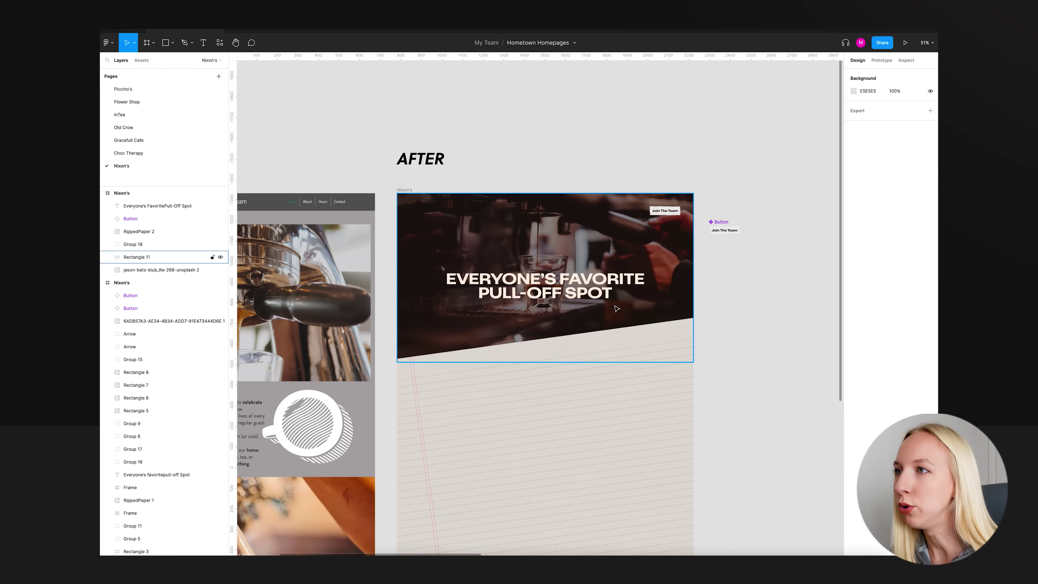
scroll(752, 313, down, 3)
scroll(677, 314, up, 2)
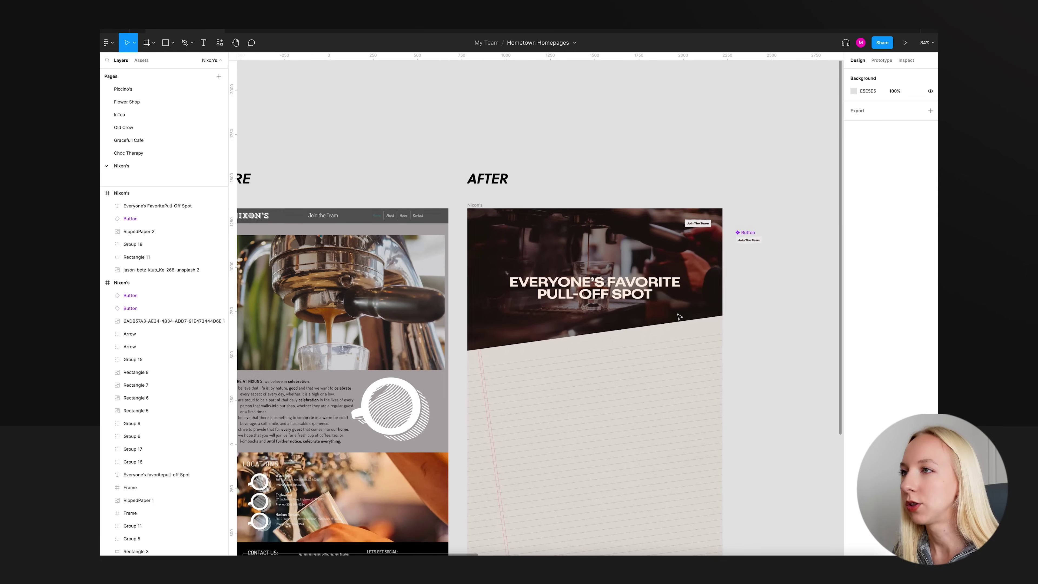
Add a MENU text label beneath the Everyone's Favorite Pull-Off Spot headline.
click(641, 294)
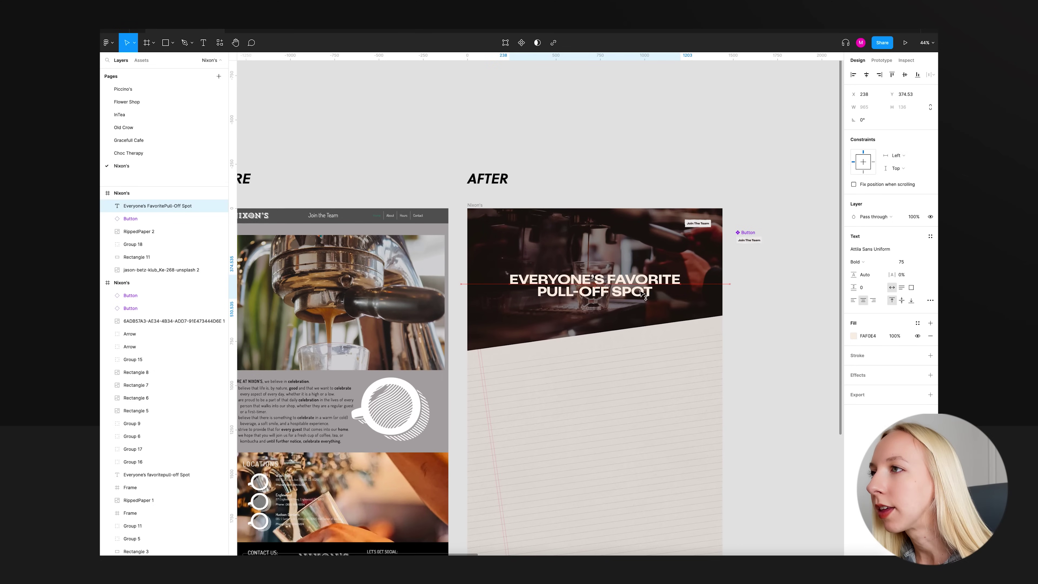
click(752, 304)
scroll(753, 304, up, 2)
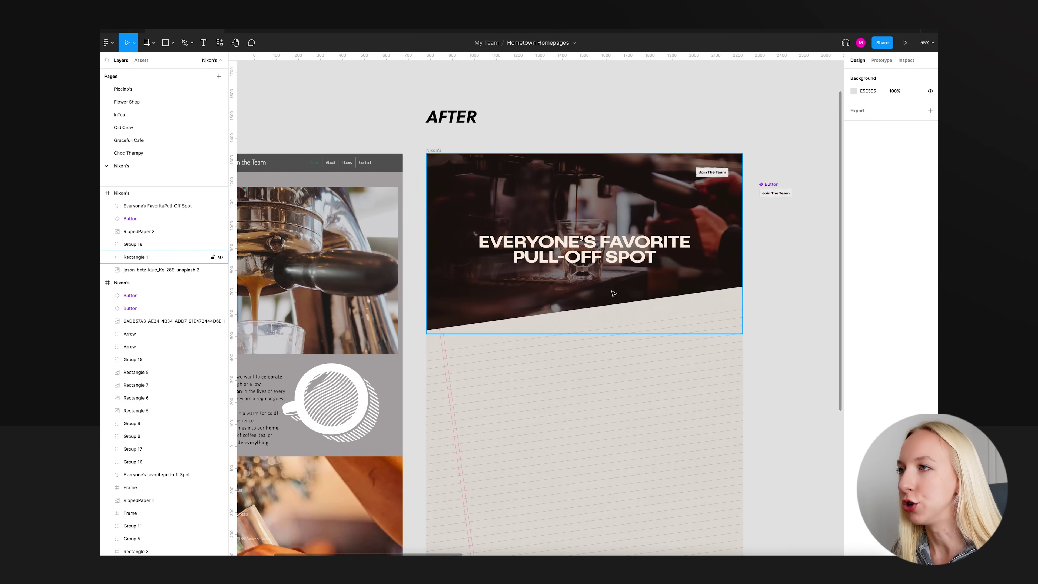
scroll(567, 292, up, 3)
scroll(585, 298, left, 2)
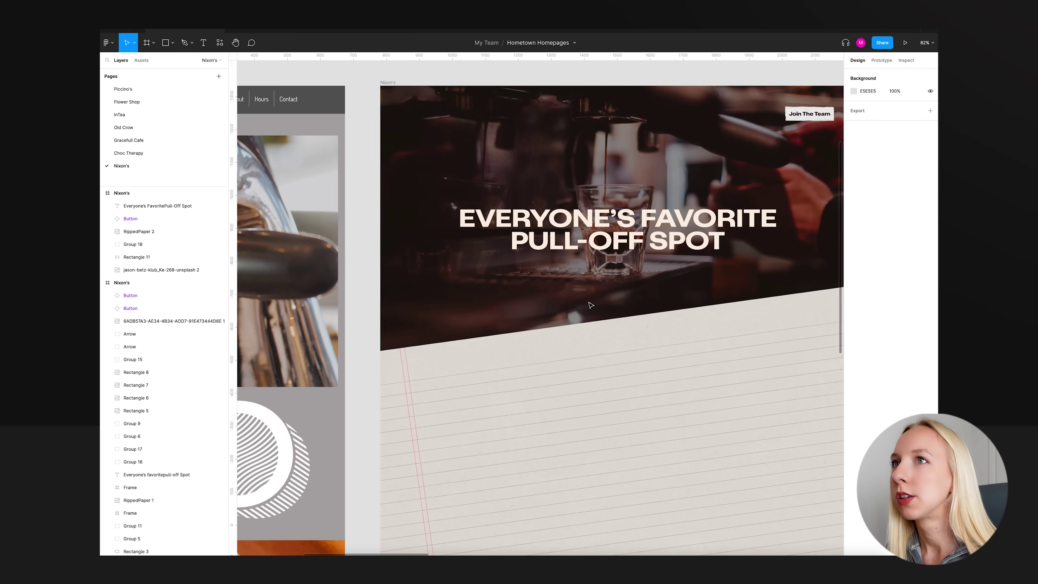
scroll(605, 305, up, 2)
key(t)
click(596, 293)
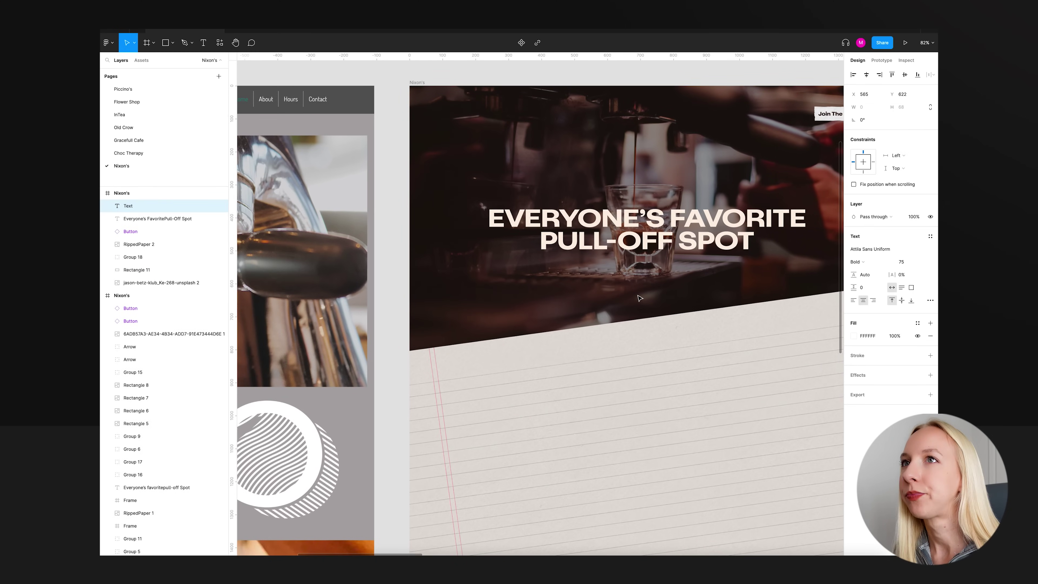
text(M)
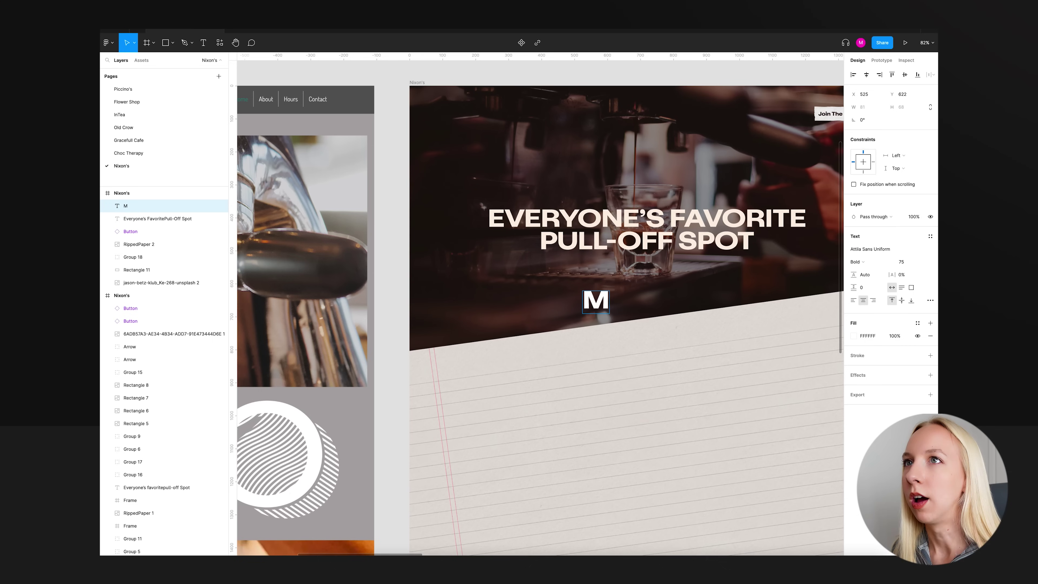
text(ENU)
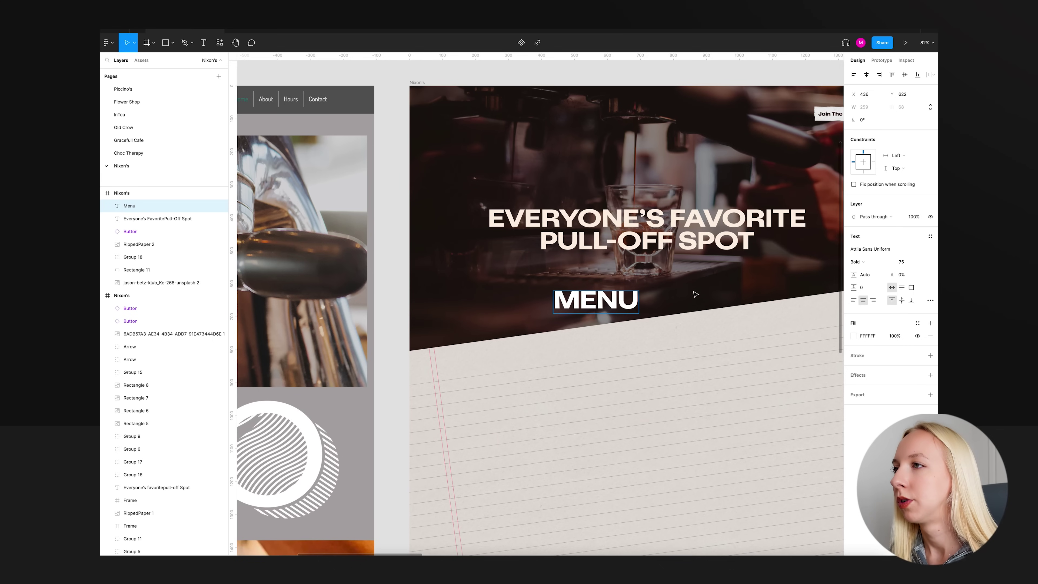
key(Escape)
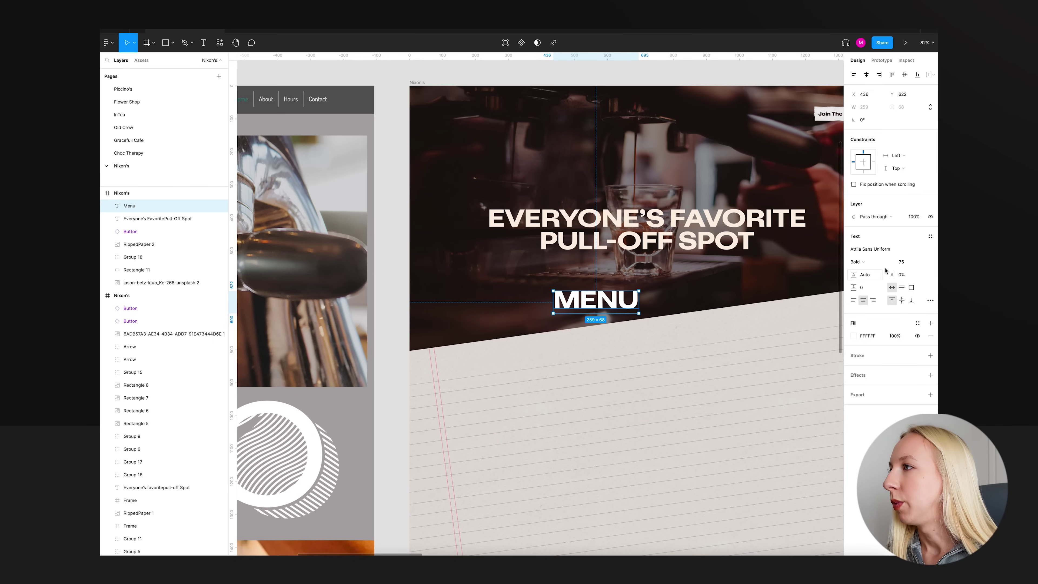
Set the MENU text to 18 pt with a cream FAF0E4 fill.
click(914, 263)
text(18)
key(Return)
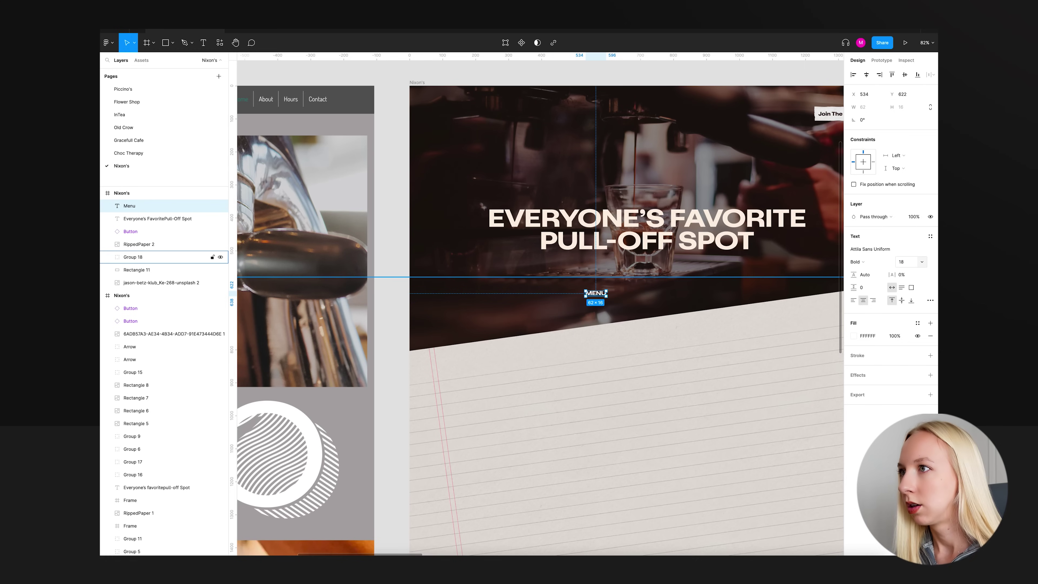
click(854, 336)
click(797, 507)
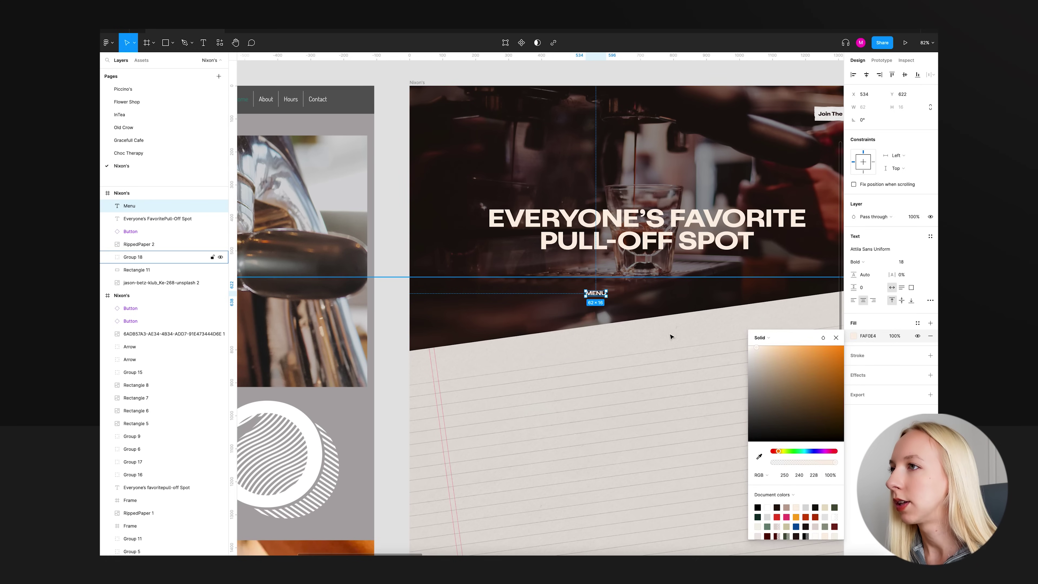
click(672, 336)
key(ctrl+z)
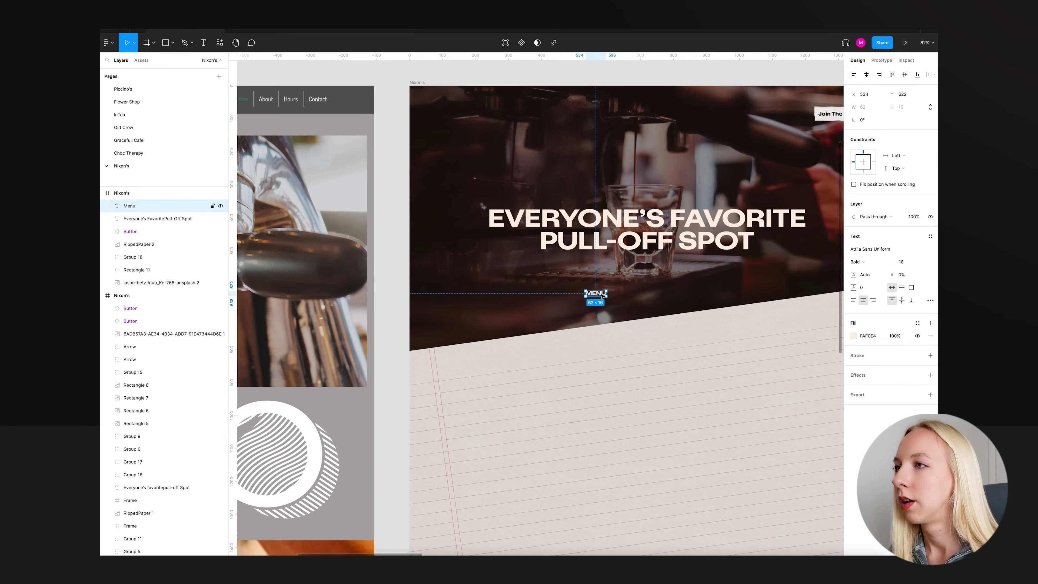
Duplicate MENU to the right twice and retype the copies as ABOUT and HOURS.
drag(602, 298, 631, 298)
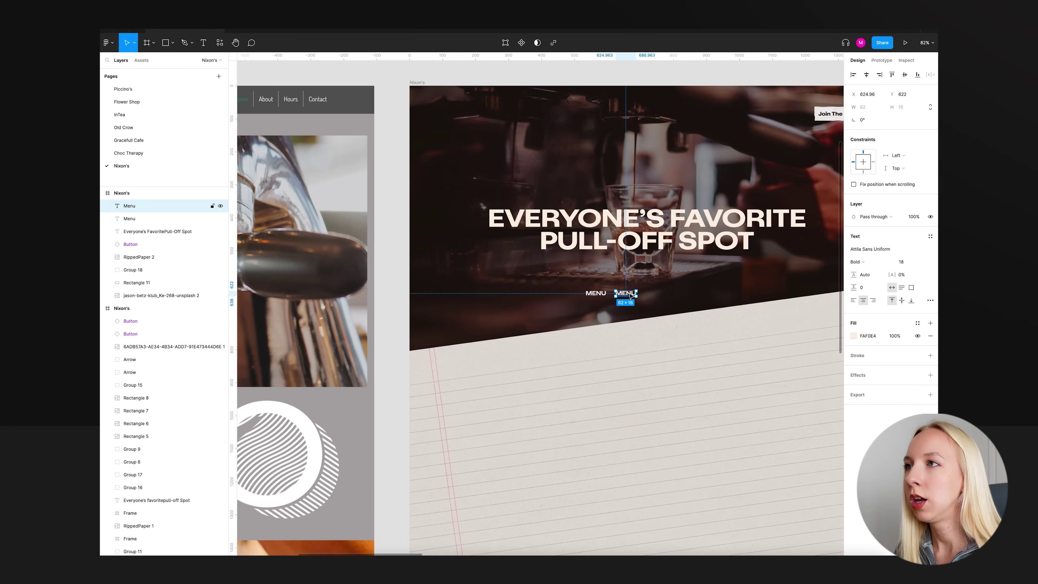
double_click(631, 296)
text(About)
key(Escape)
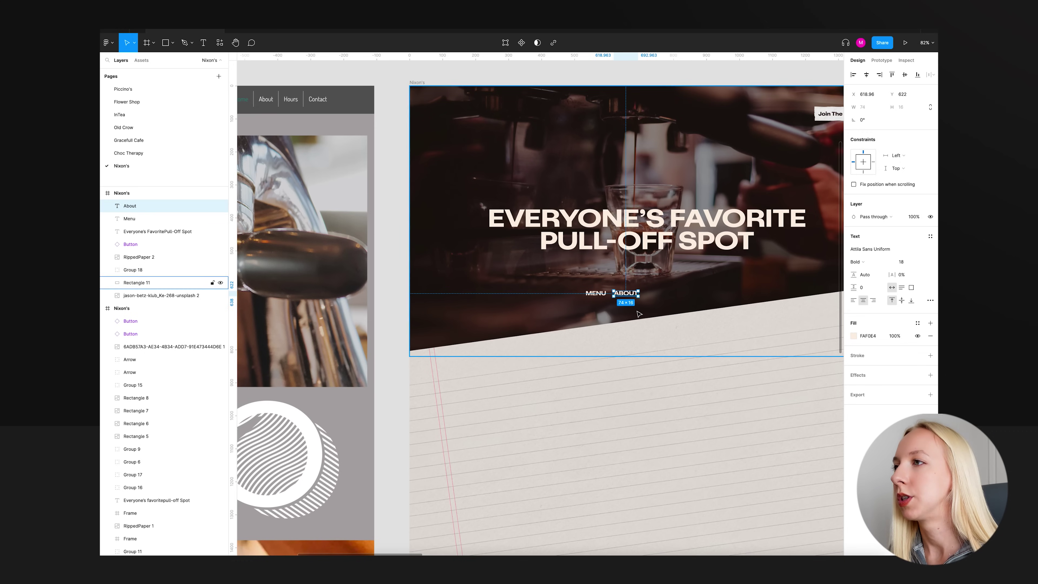
drag(644, 296, 677, 296)
double_click(658, 294)
text(hou)
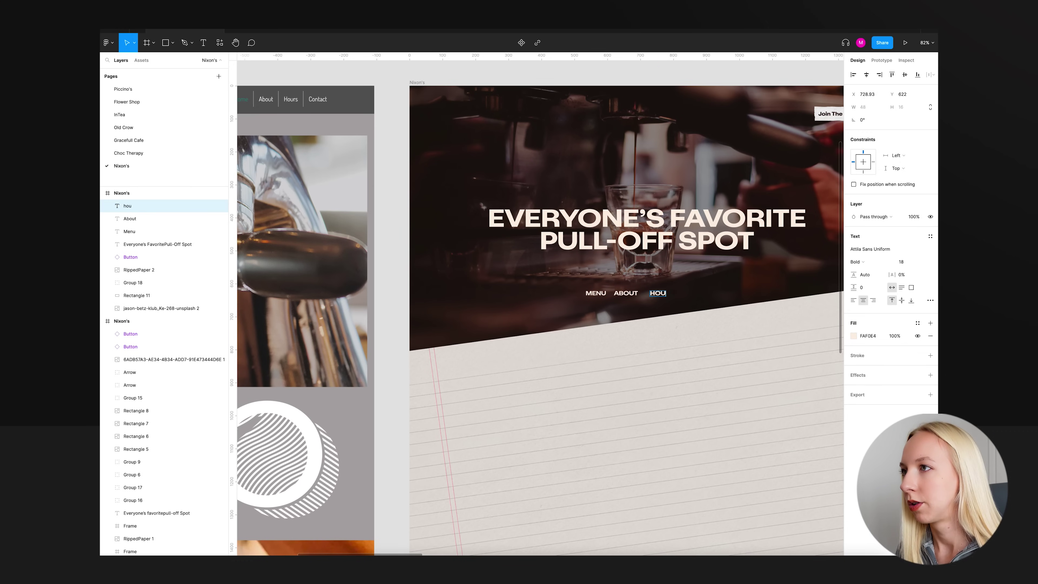
text(rs)
click(665, 337)
Even the gaps between MENU, ABOUT and HOURS and centre the three links in the frame.
scroll(669, 329, right, 3)
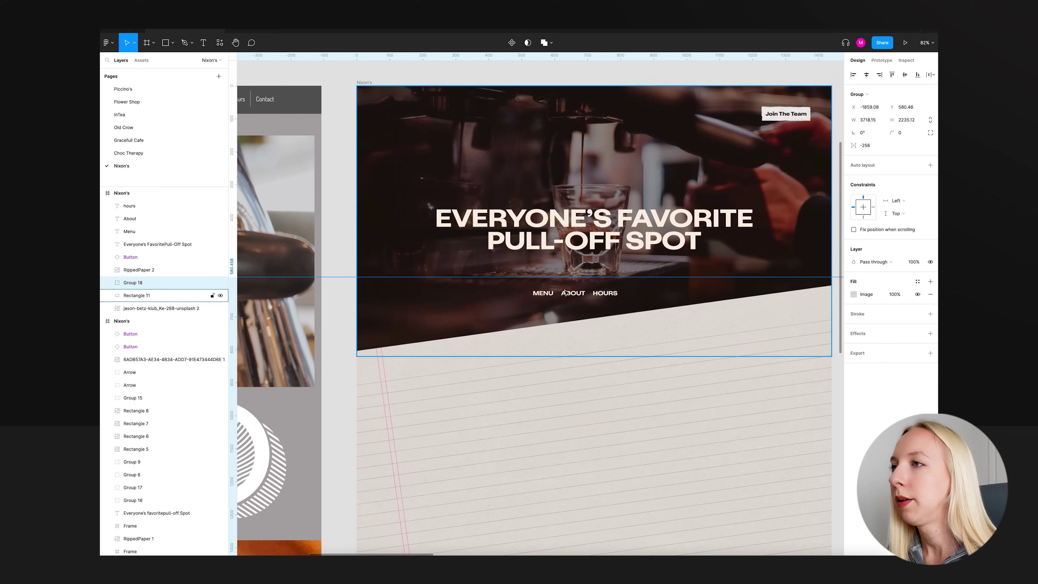
click(573, 294)
scroll(578, 292, up, 5)
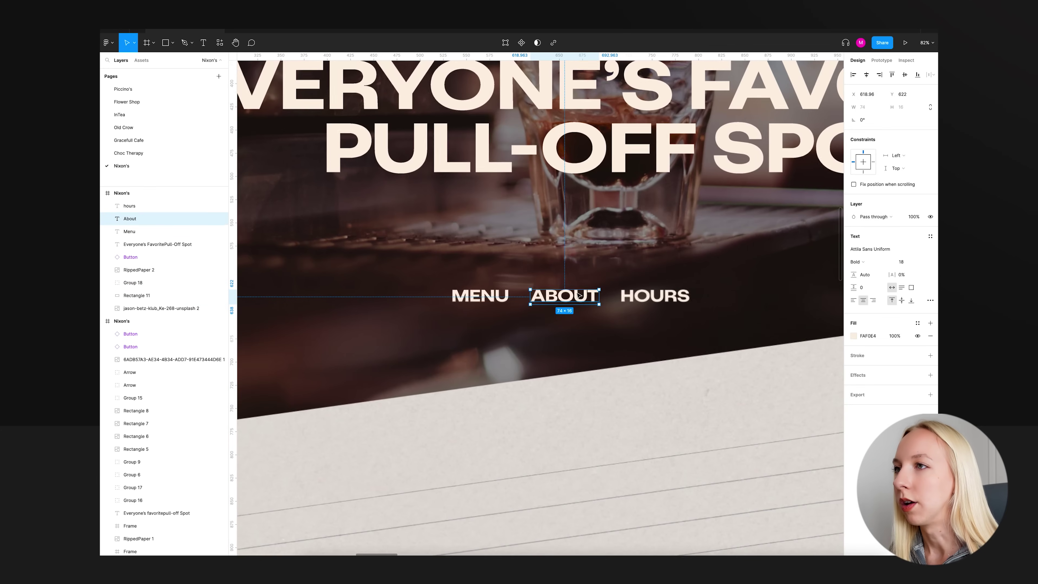
key(Tab)
key(shift+Left)
key(shift+Left)
drag(620, 302, 641, 303)
shift+click(564, 296)
shift+click(491, 298)
scroll(513, 299, down, 5)
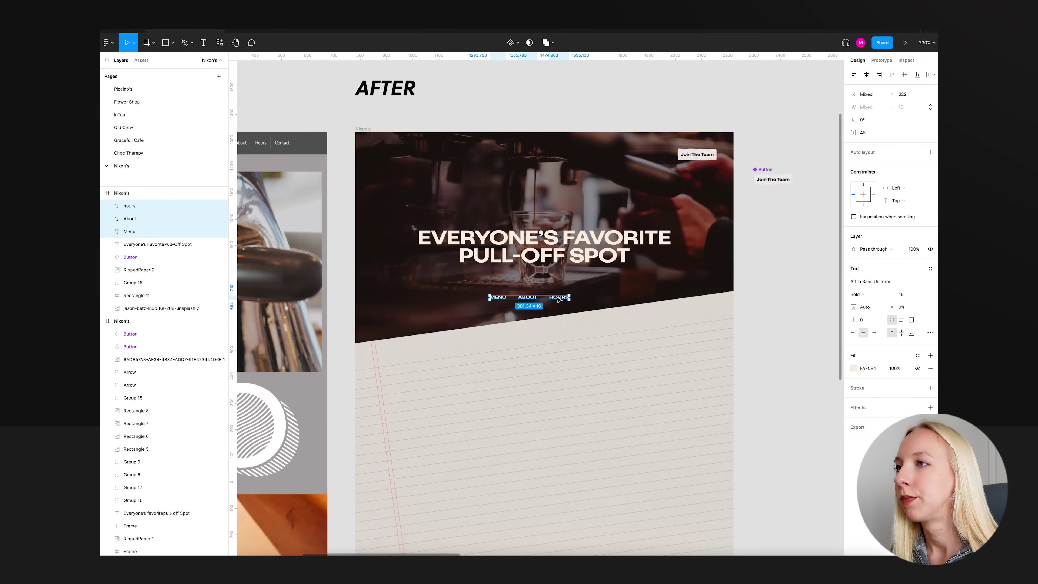
drag(569, 301, 580, 302)
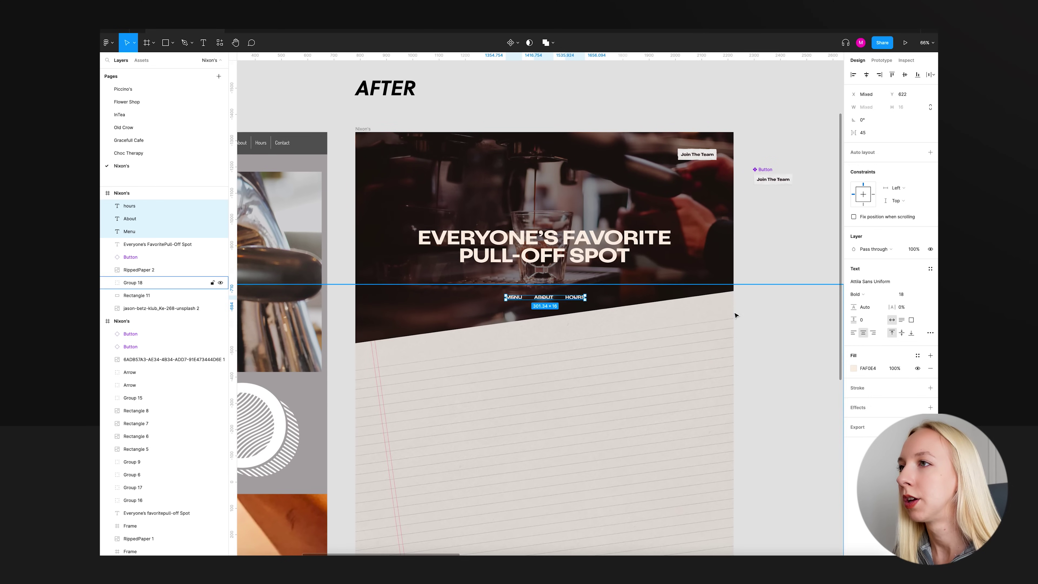
Draw a straight underline beneath the MENU link with the Line tool.
click(748, 313)
scroll(546, 285, up, 5)
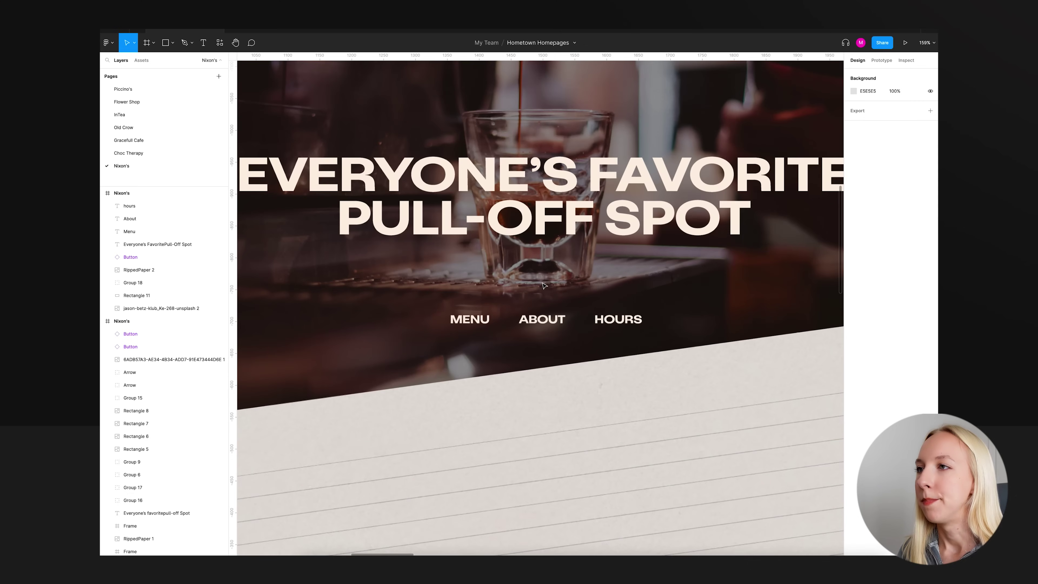
scroll(593, 339, down, 3)
scroll(542, 330, up, 5)
scroll(543, 330, up, 2)
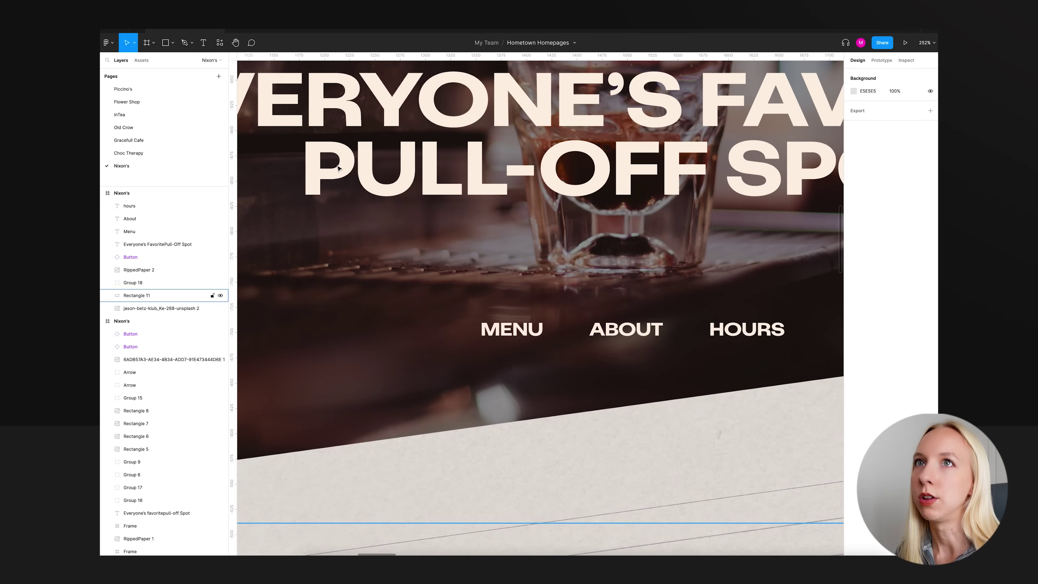
click(171, 43)
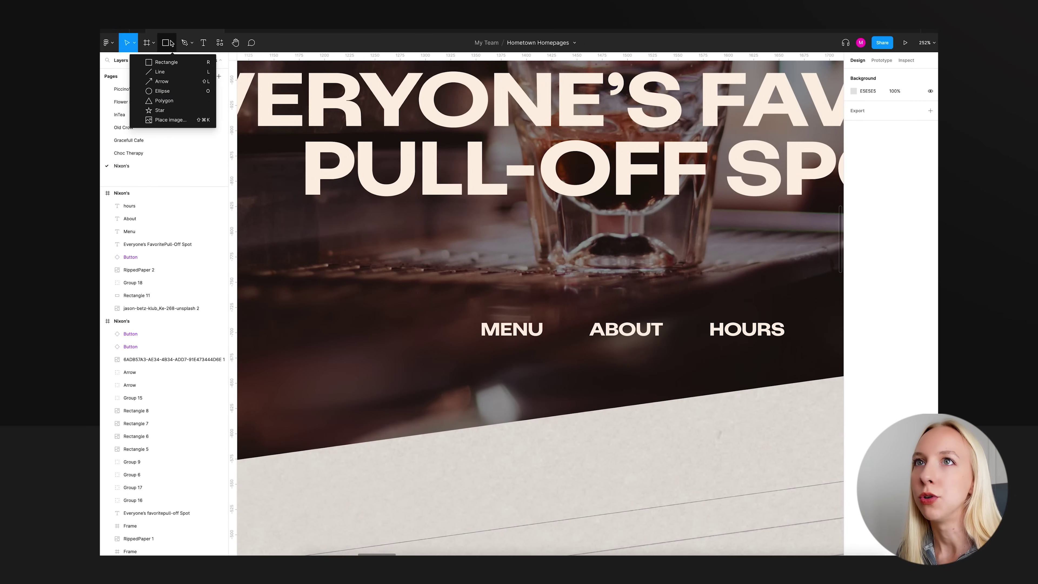
click(156, 81)
scroll(469, 356, up, 3)
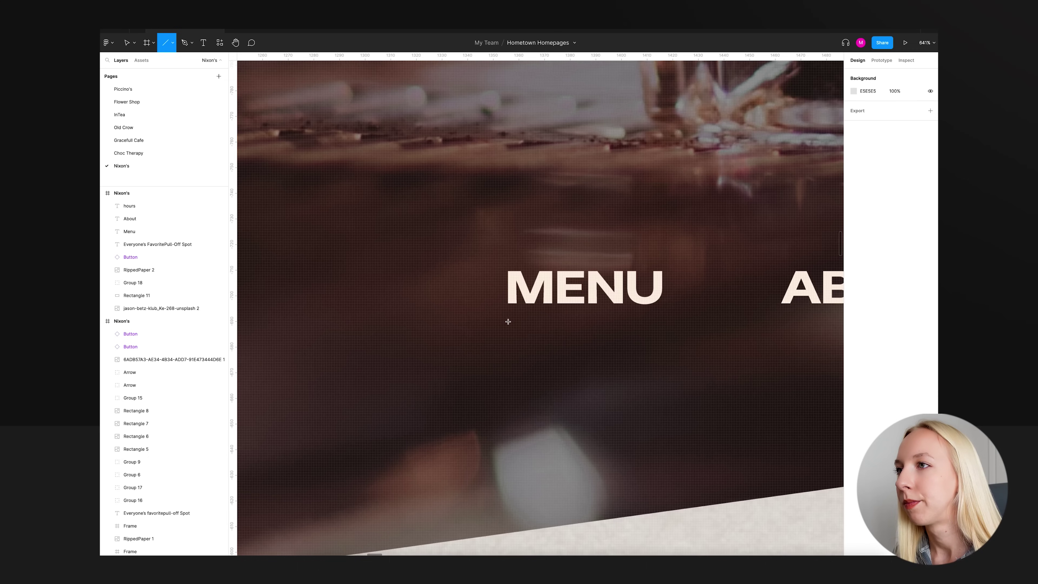
drag(507, 321, 668, 327)
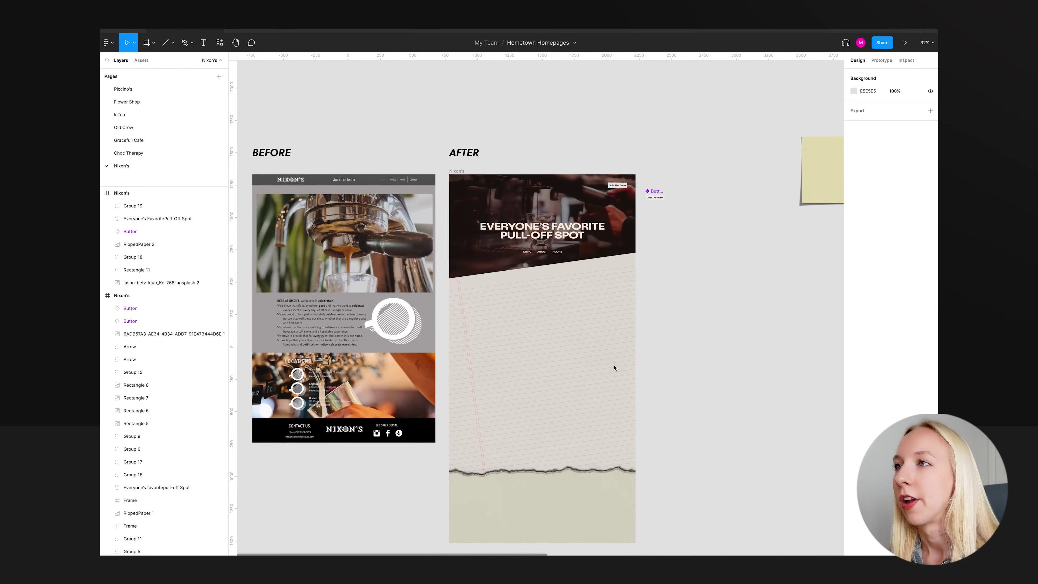
scroll(614, 368, left, 2)
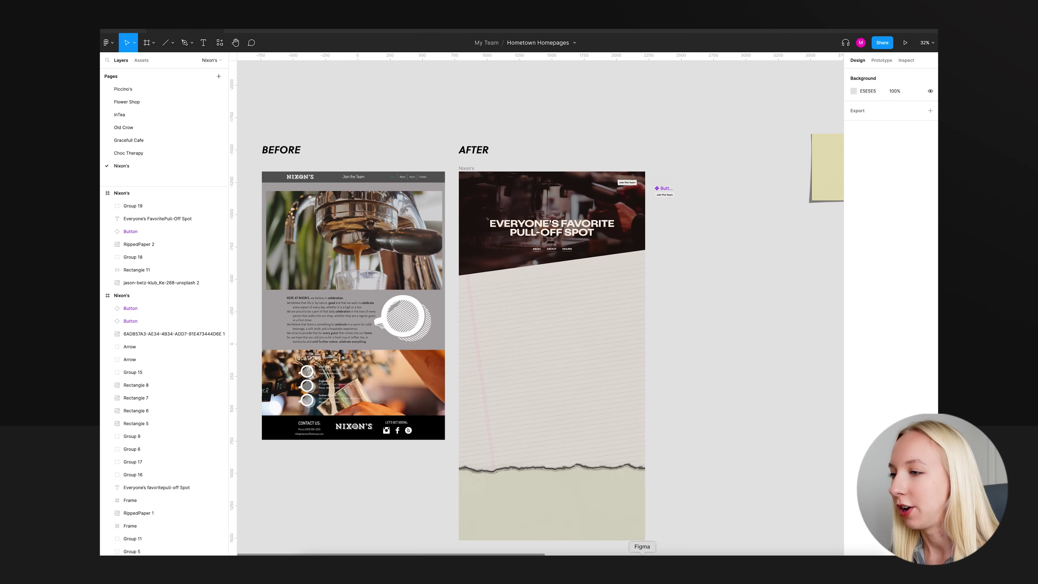
In Illustrator, move the cups and logo off the artboard, bringing back only the saucer coffee cup.
click(721, 564)
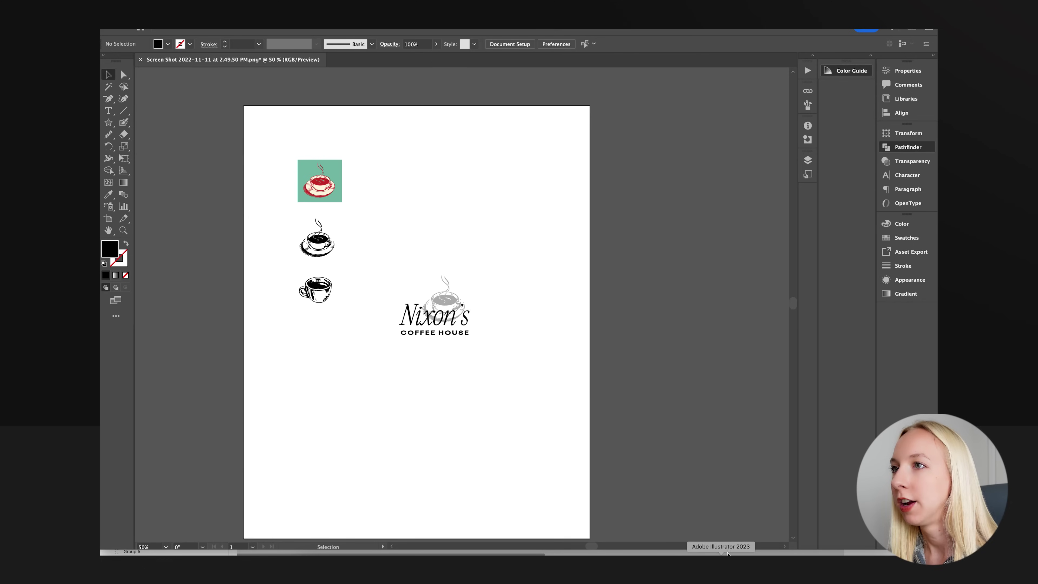
drag(272, 140, 479, 375)
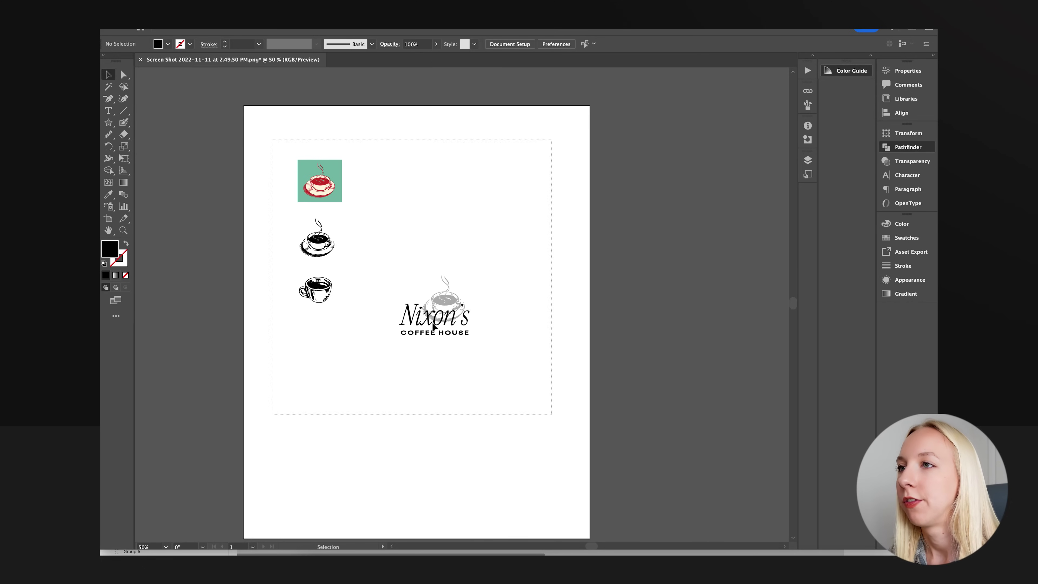
drag(433, 327, 599, 329)
drag(728, 335, 784, 337)
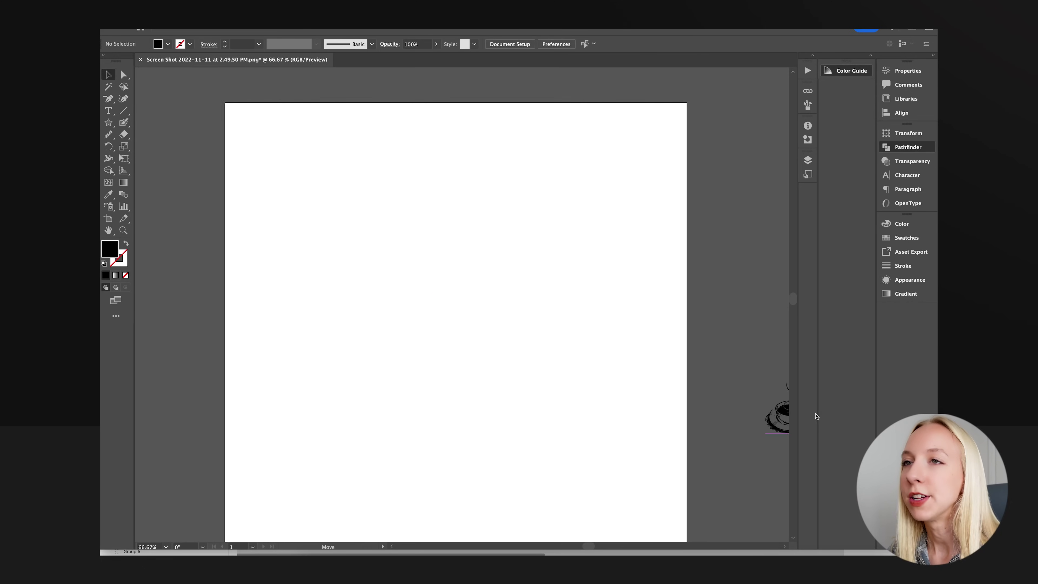
drag(815, 417, 410, 233)
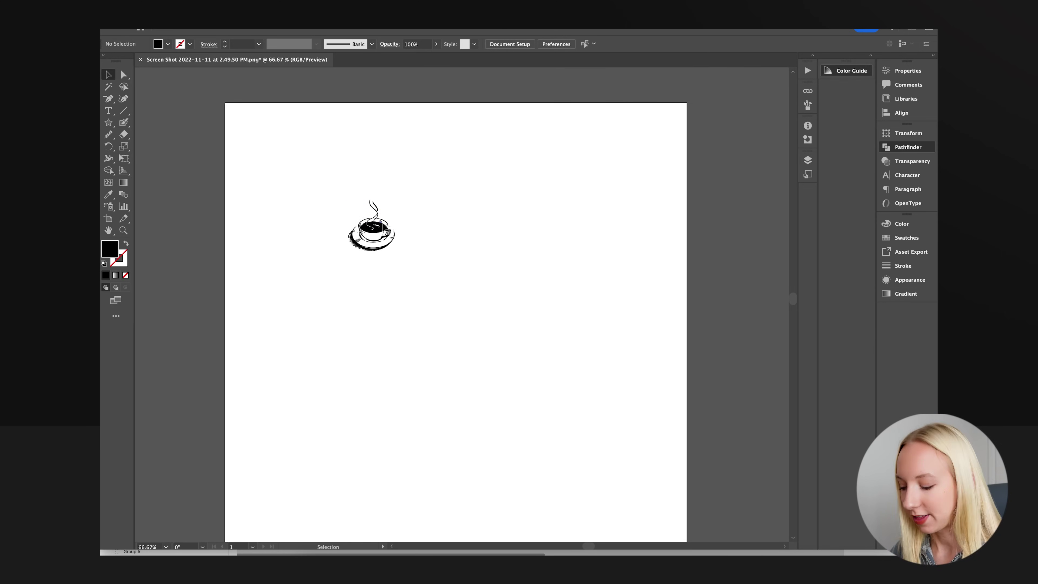
Position the coffee cup at the top centre of the artboard.
key(super+equal)
key(super+equal)
scroll(385, 225, up, 5)
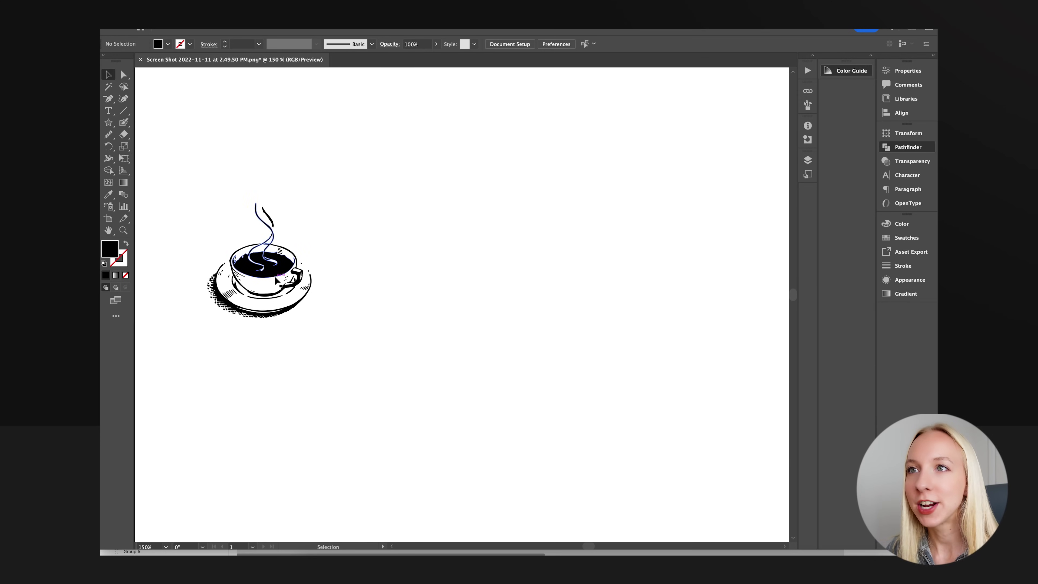
scroll(266, 287, left, 3)
click(265, 259)
click(385, 323)
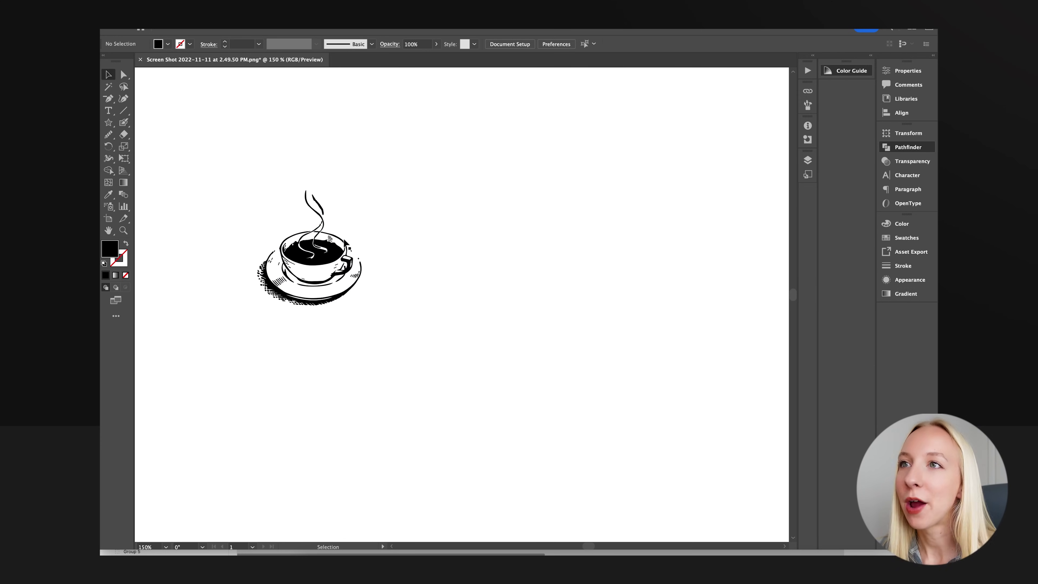
drag(334, 261, 310, 219)
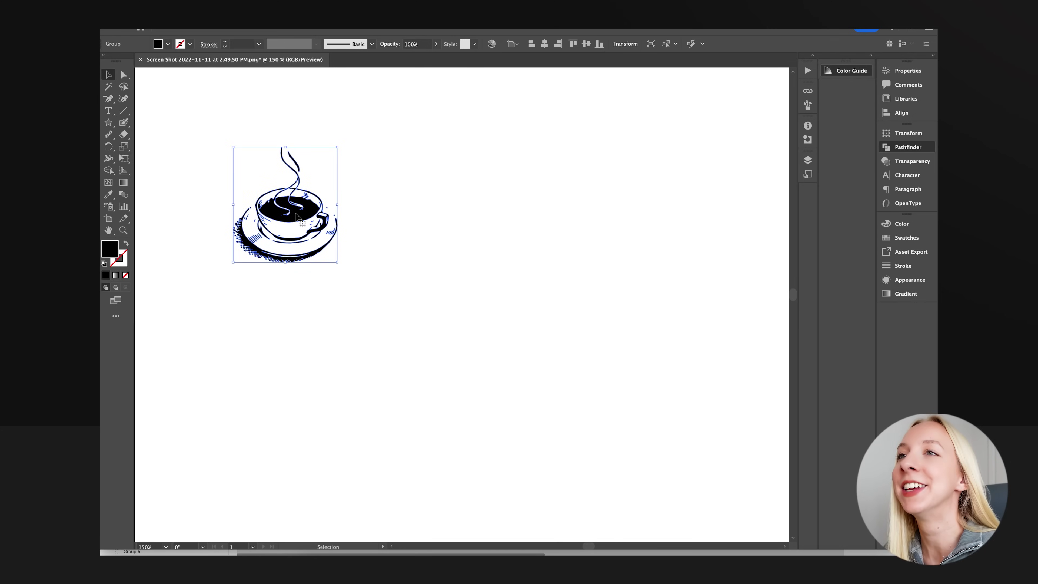
drag(296, 217, 294, 224)
click(426, 230)
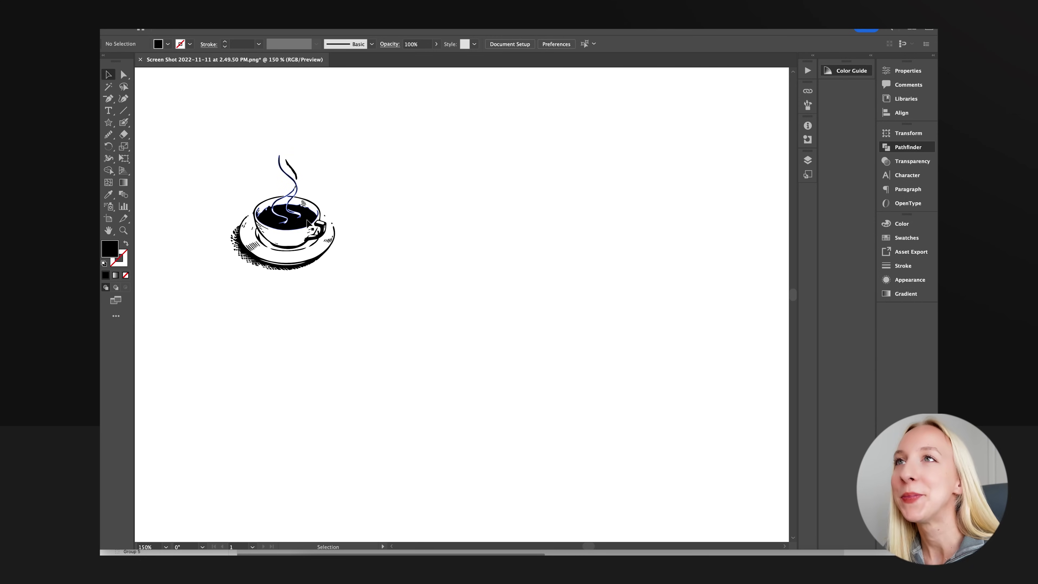
drag(307, 223, 486, 204)
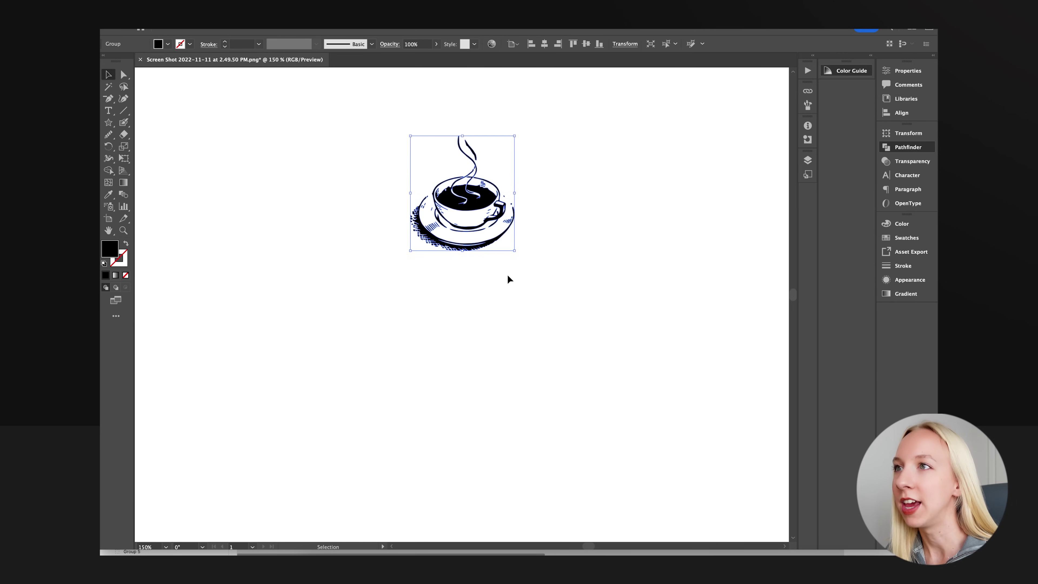
click(509, 279)
Add a COFFEE HOUSE text line beneath the coffee cup.
click(108, 111)
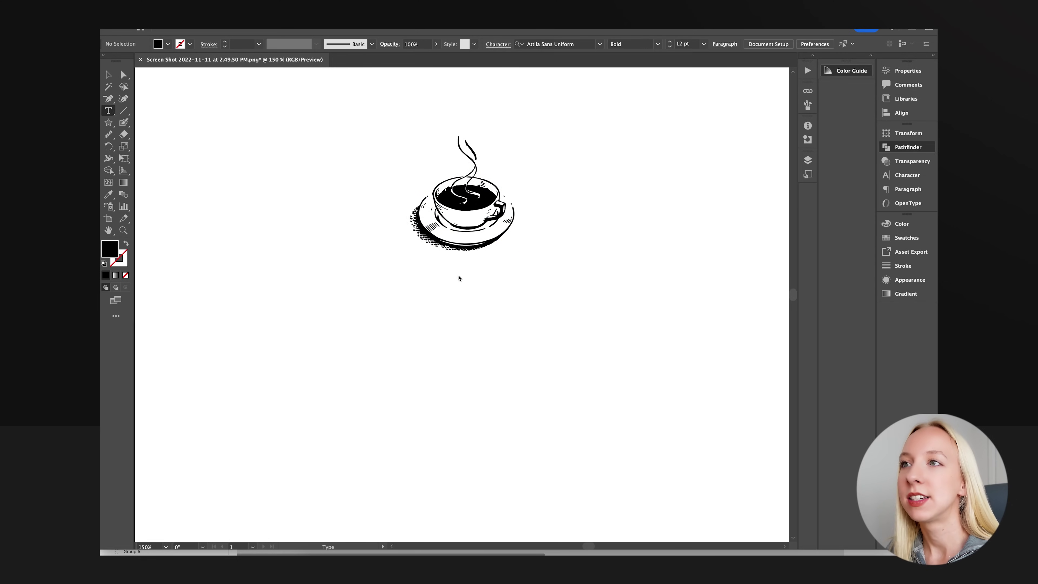
click(404, 302)
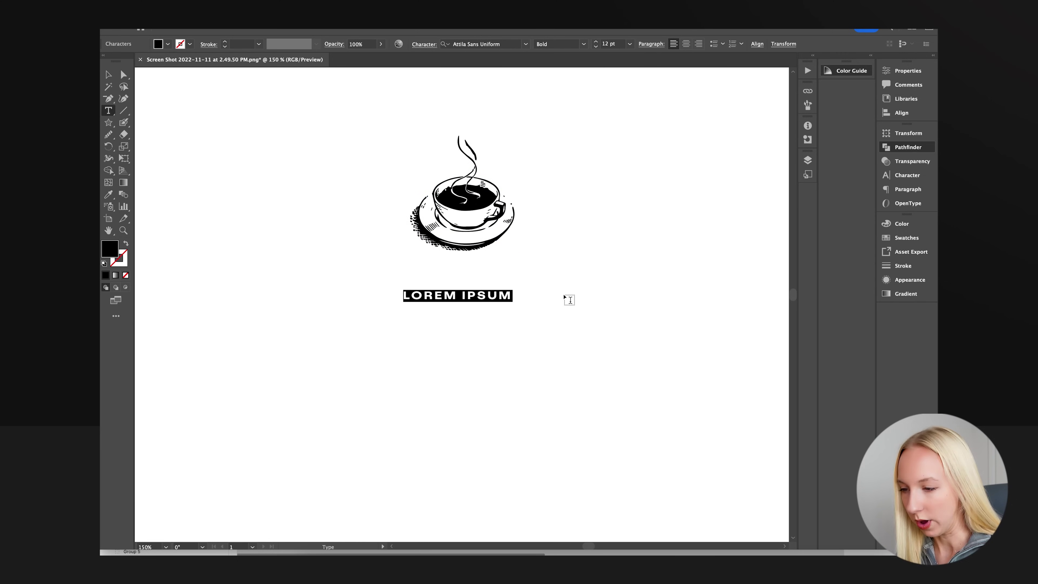
text(COFFEE HOUR)
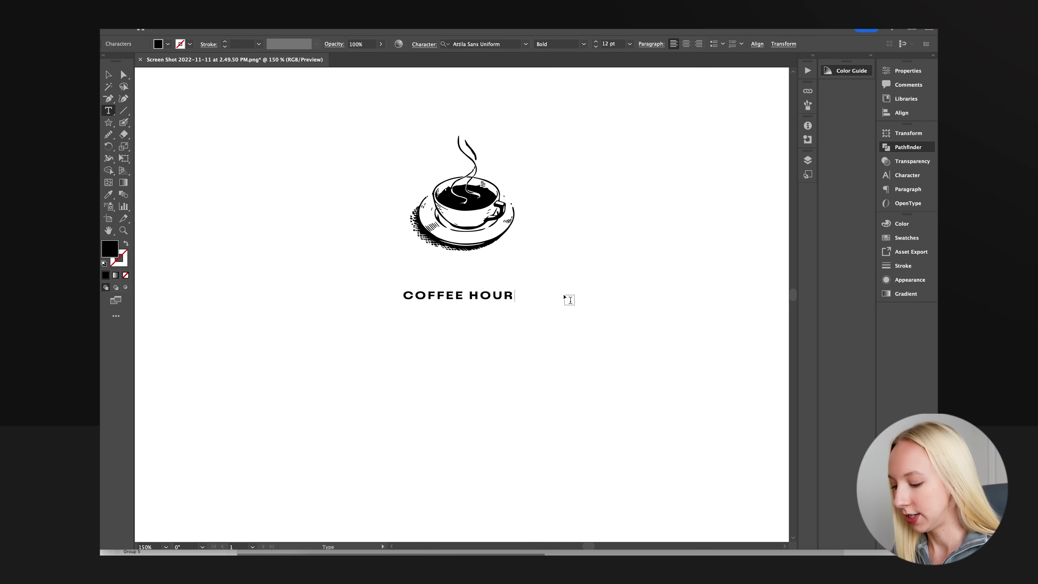
key(BackSpace)
text(SE)
key(Escape)
drag(503, 301, 502, 339)
click(519, 326)
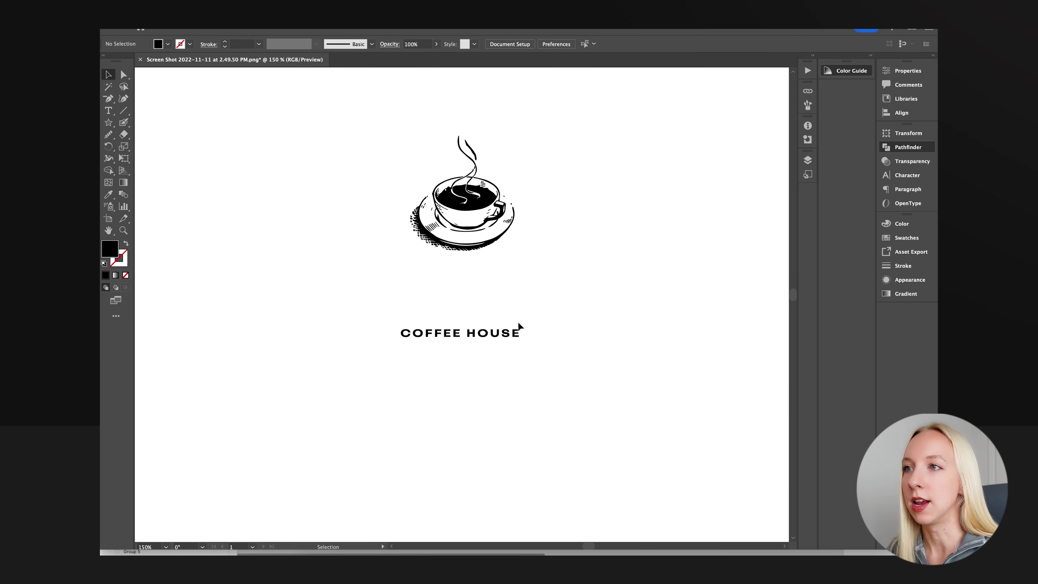
Duplicate COFFEE HOUSE above itself, retype it as NIXON'S and enlarge it to about 24 pt.
drag(494, 332, 481, 315)
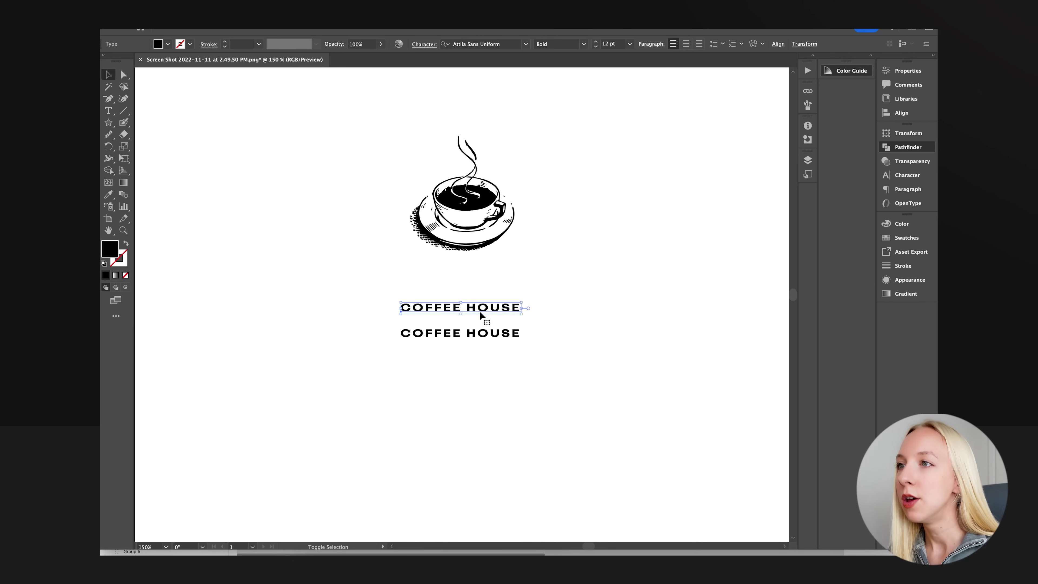
double_click(481, 315)
key(super+a)
text(NIXON')
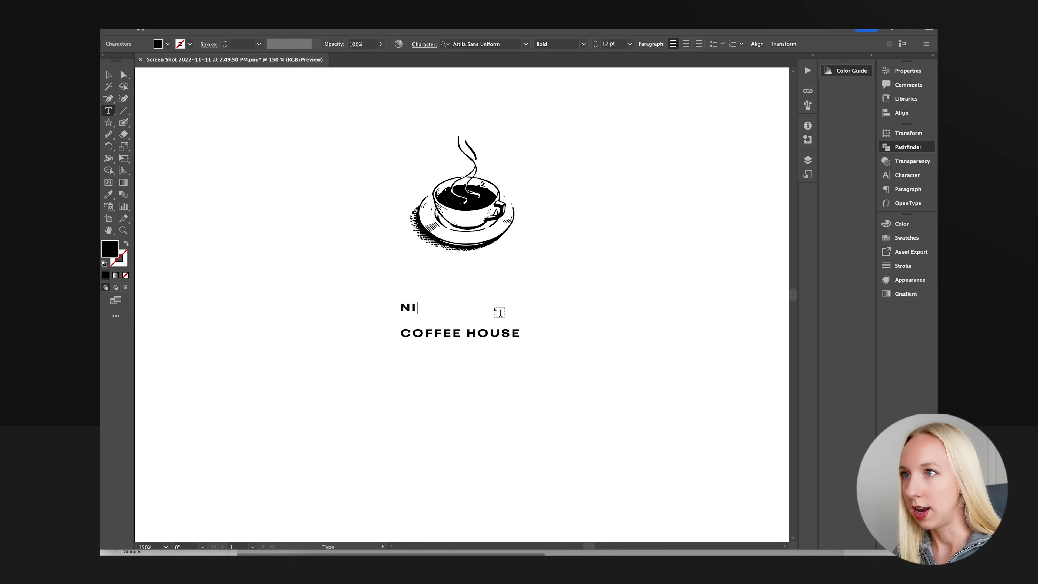
key(Escape)
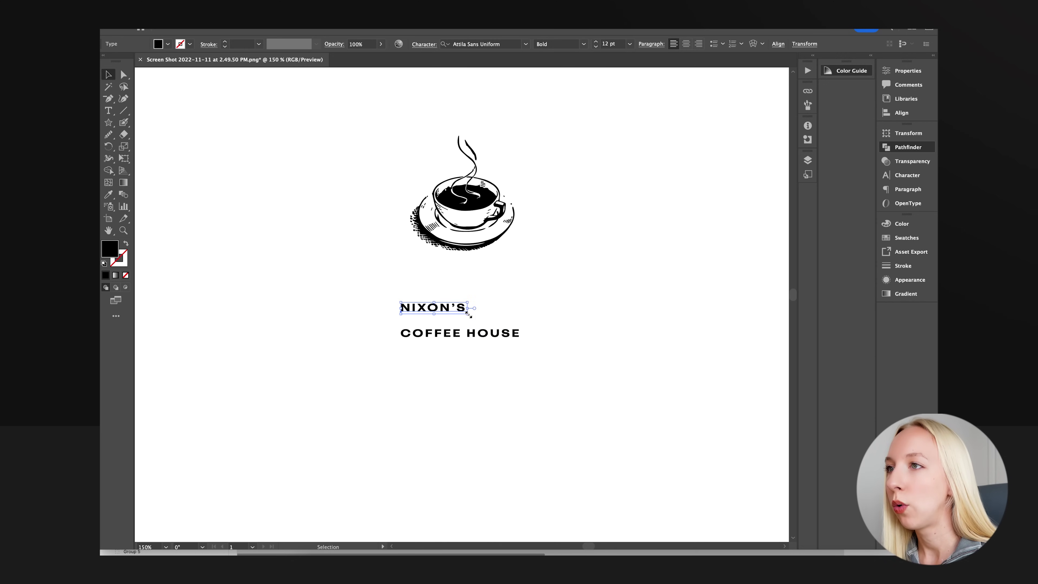
drag(470, 315, 493, 317)
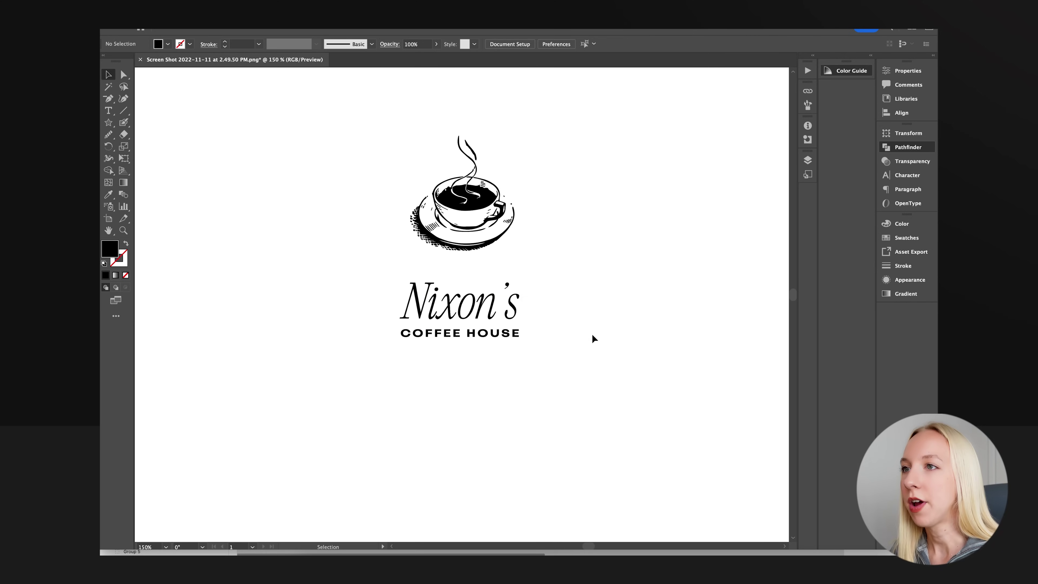
Check the Nixon's lettering's font, then select the coffee cup illustration.
click(513, 302)
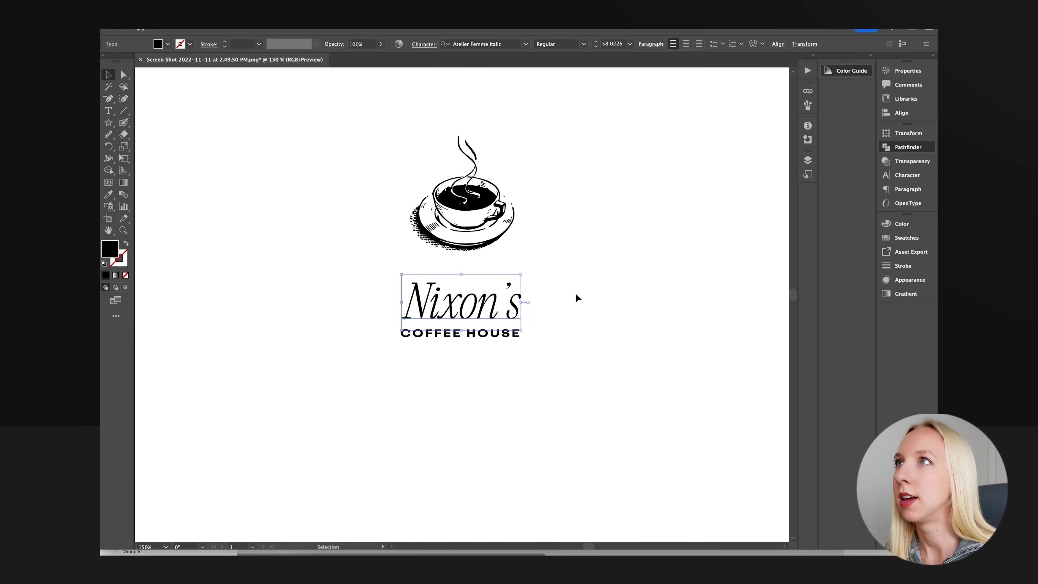
click(580, 283)
click(516, 304)
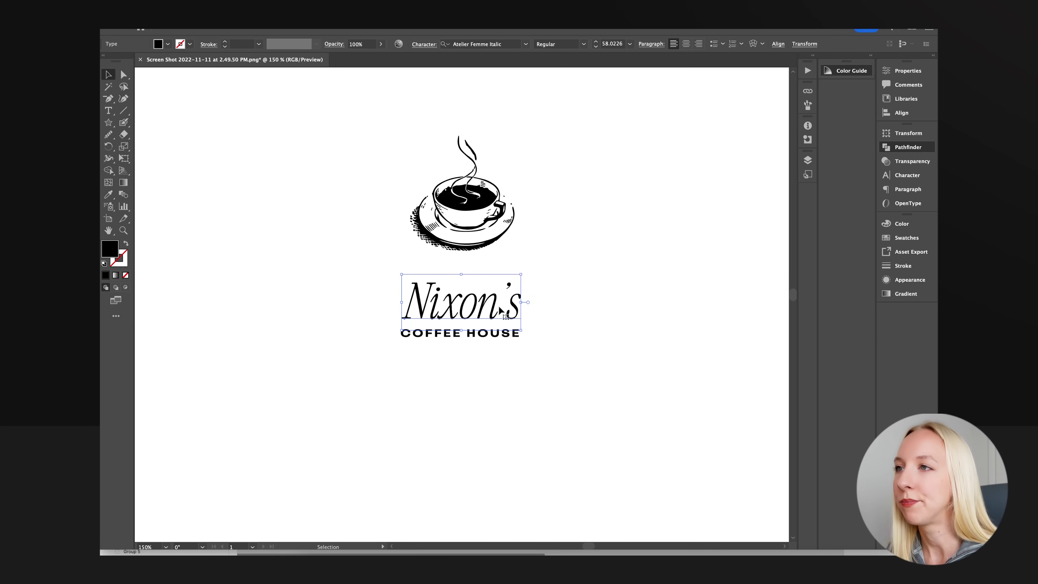
click(547, 301)
click(477, 308)
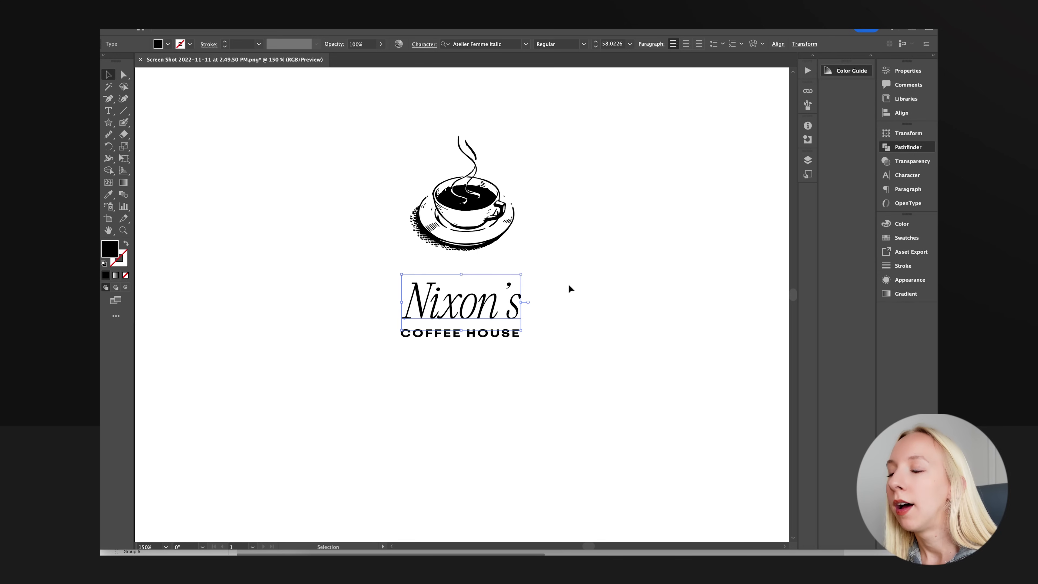
click(576, 283)
click(463, 198)
click(563, 209)
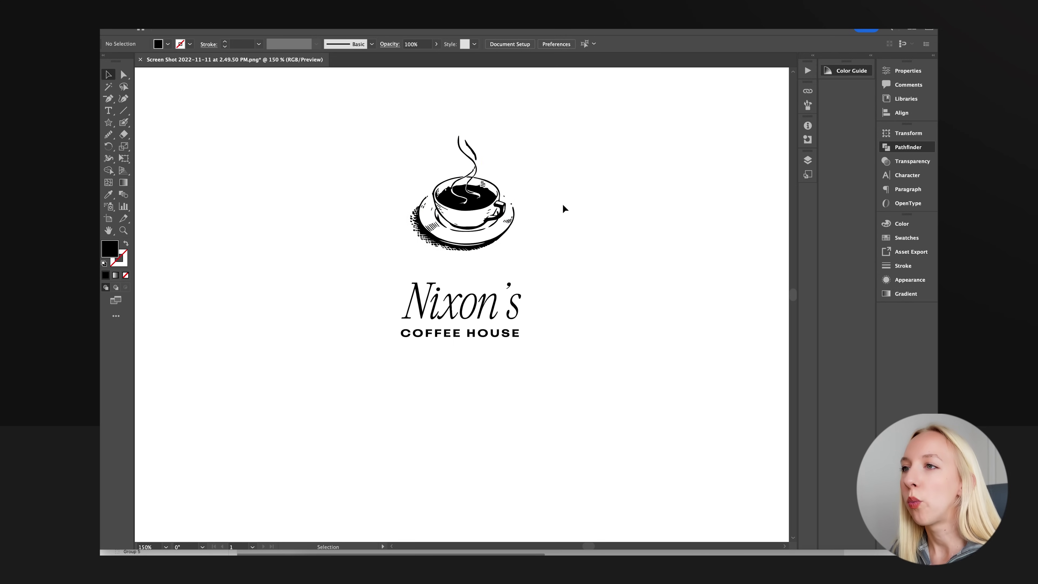
click(476, 211)
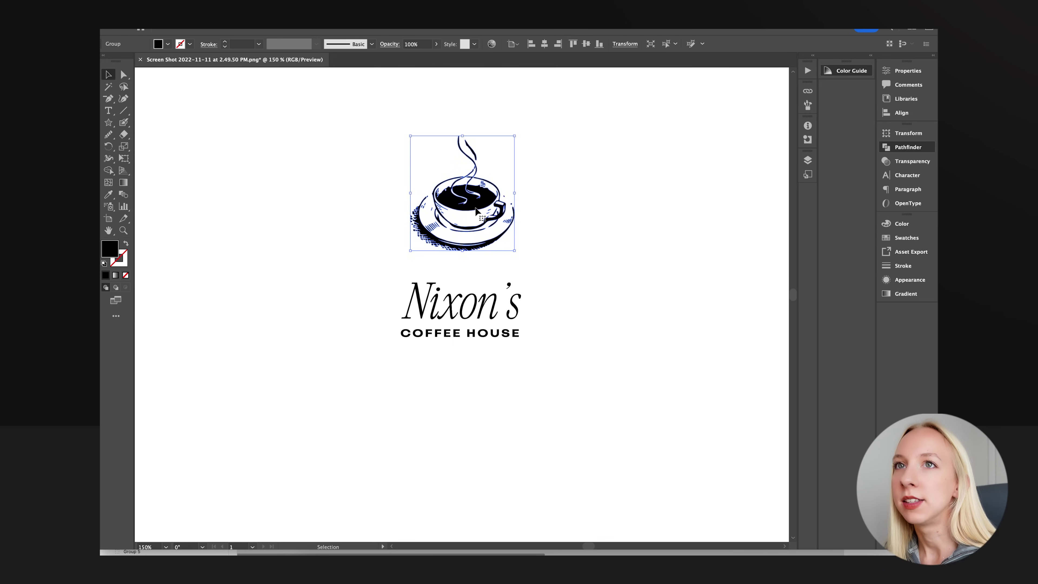
Fill the coffee cup with light greyish beige #CCBCAC.
double_click(115, 247)
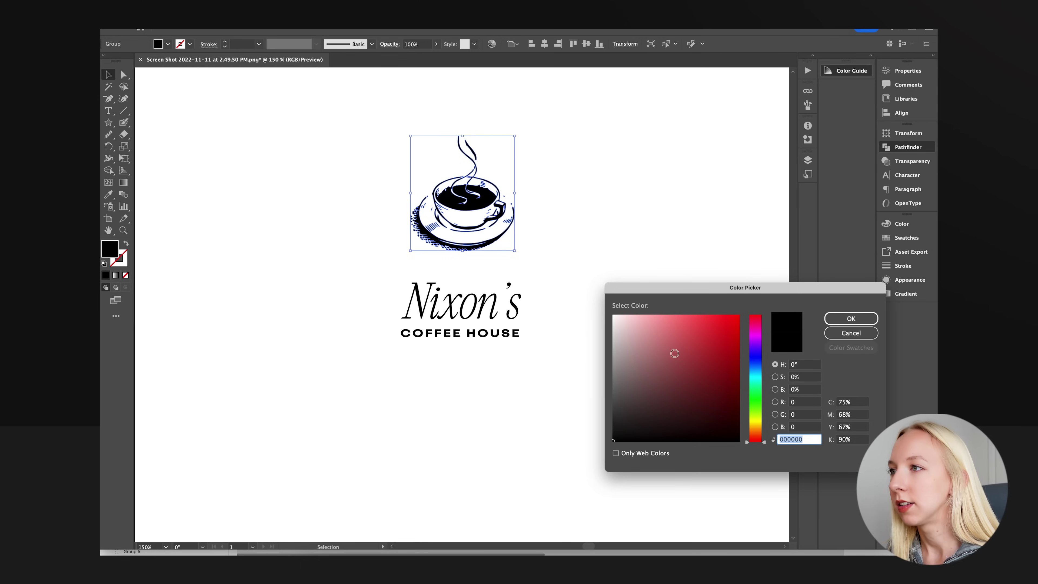
click(634, 340)
click(759, 432)
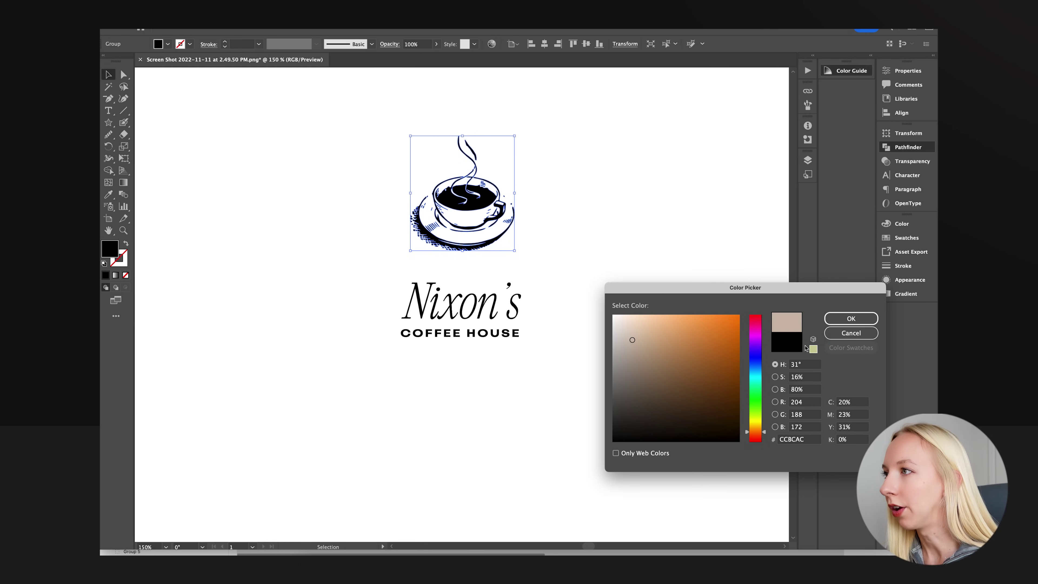
key(Return)
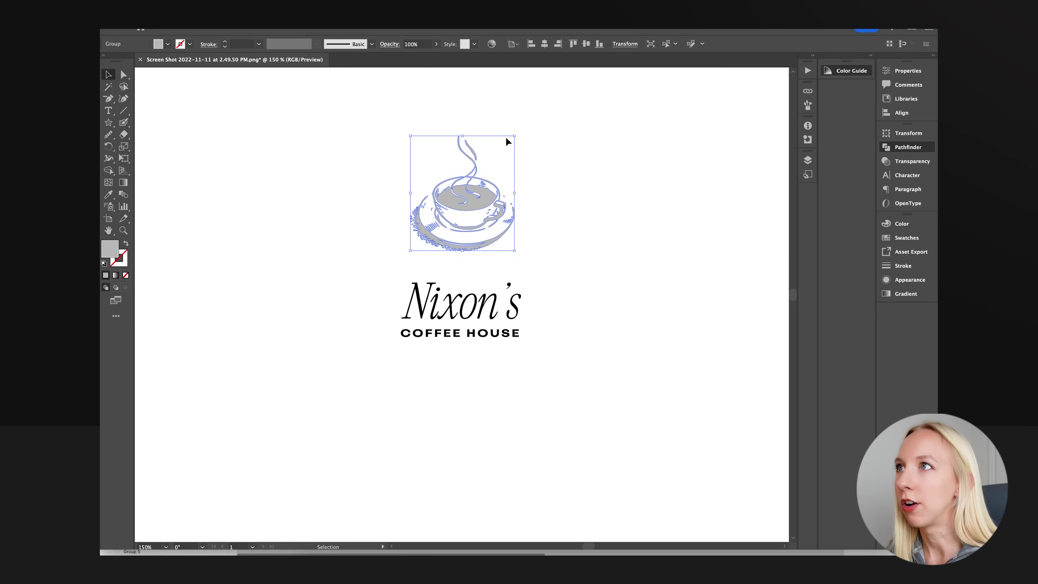
Shrink the cup and move it onto the Nixon's lettering.
drag(514, 135, 520, 235)
drag(483, 264, 472, 267)
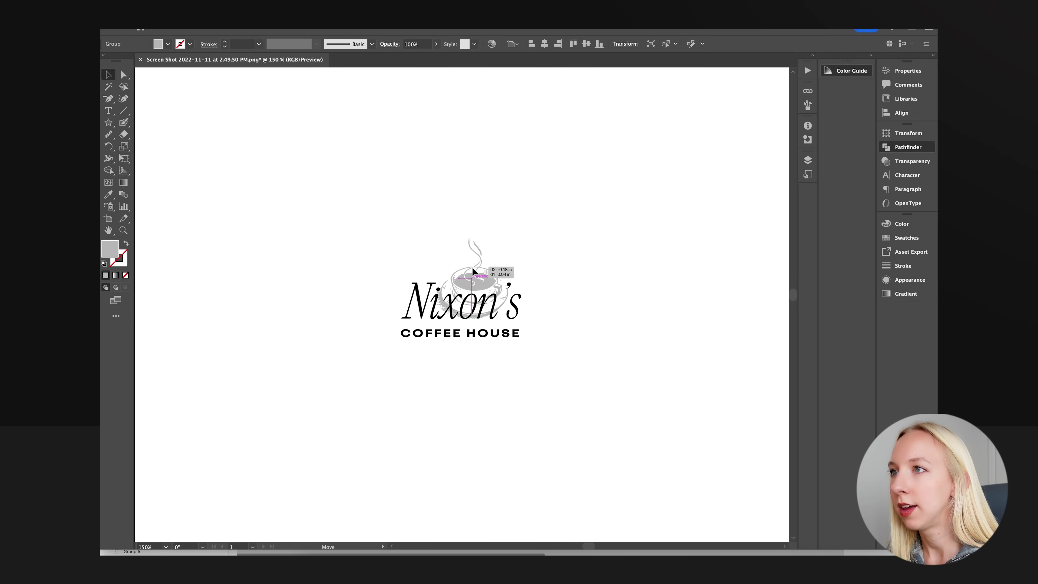
click(619, 255)
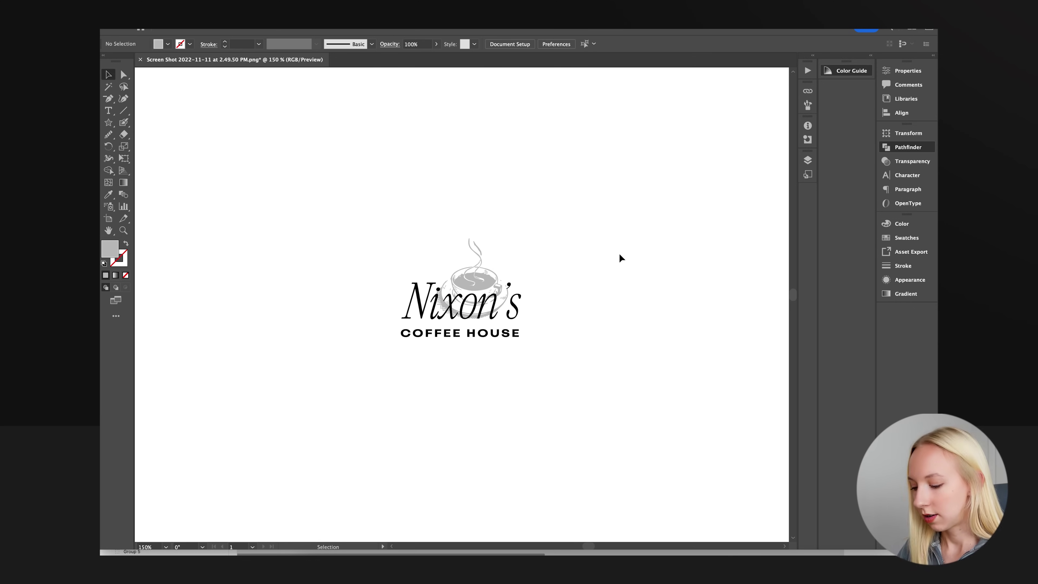
Enlarge the cup slightly, nudge it up behind Nixon's, and marquee-select the whole logo.
key(super+equal)
click(496, 261)
drag(475, 216, 475, 210)
click(612, 261)
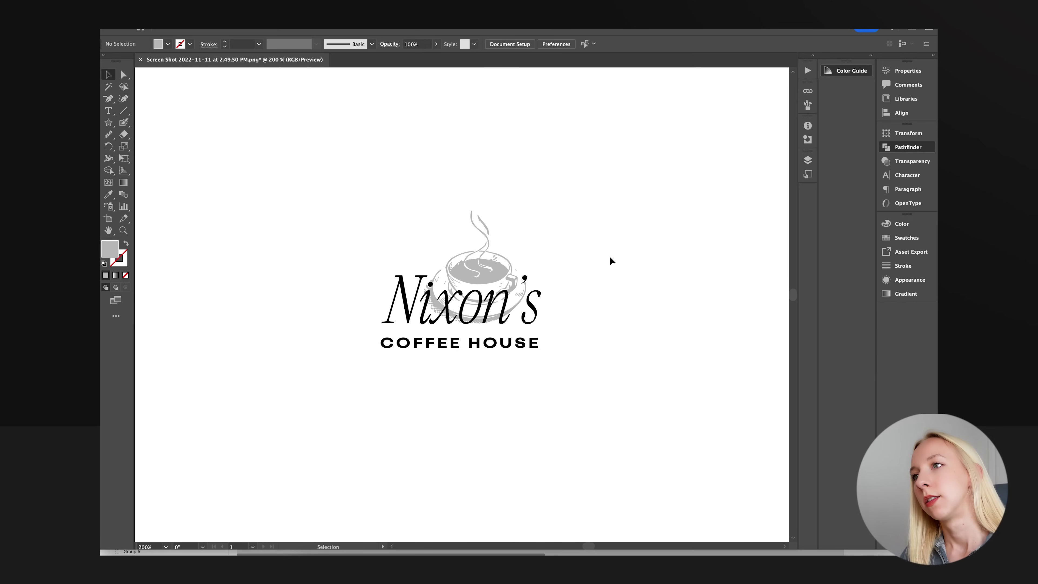
drag(487, 264, 487, 261)
click(641, 267)
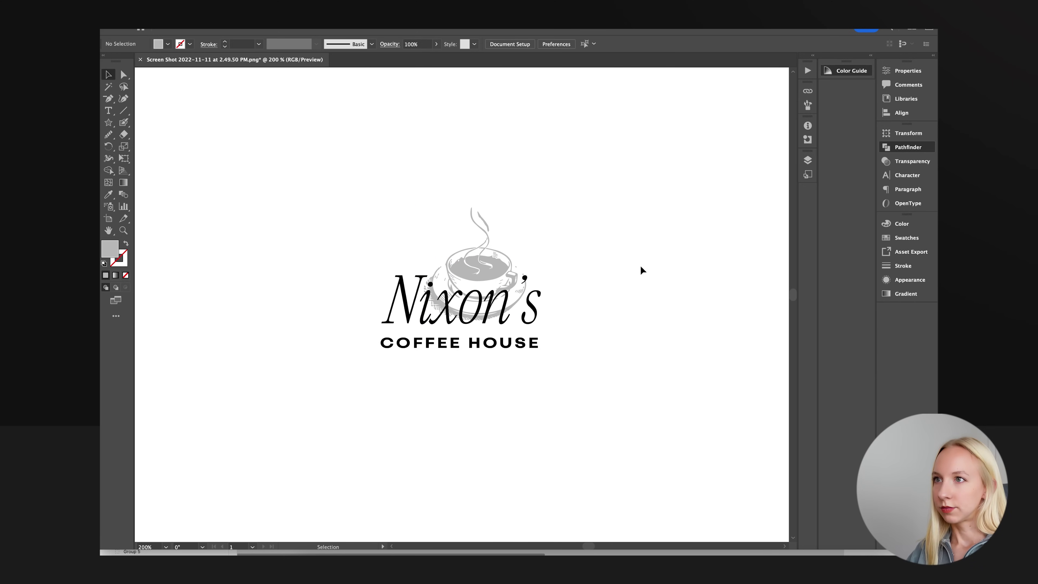
key(super+minus)
key(super+minus)
key(super+equal)
key(super+equal)
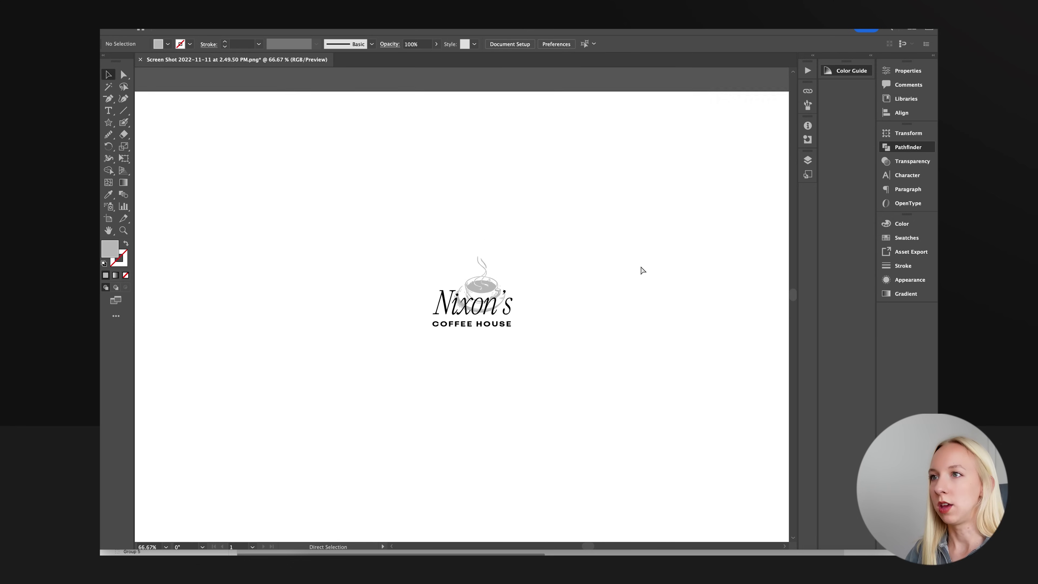
drag(383, 198, 600, 385)
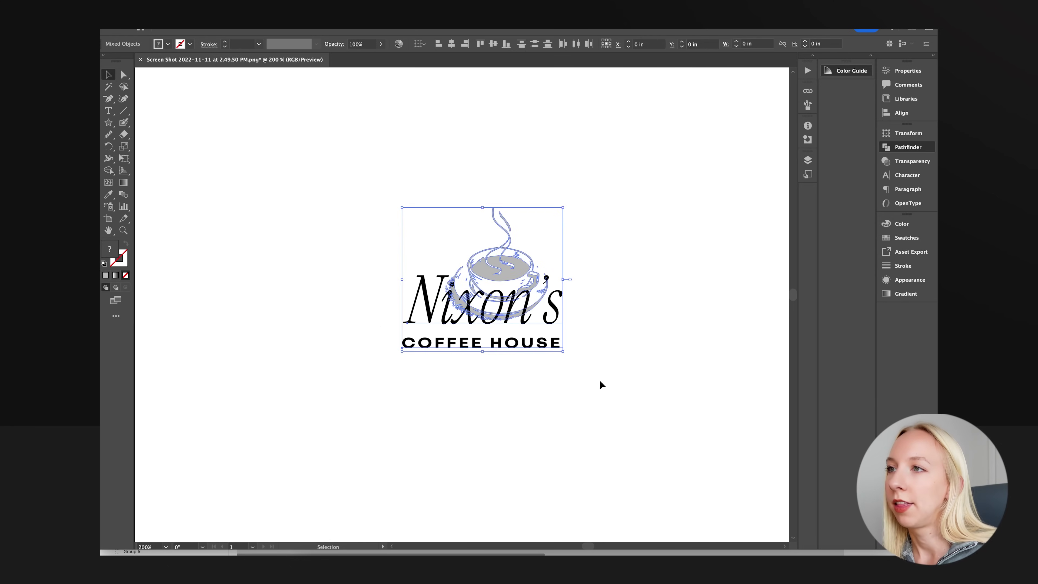
click(619, 257)
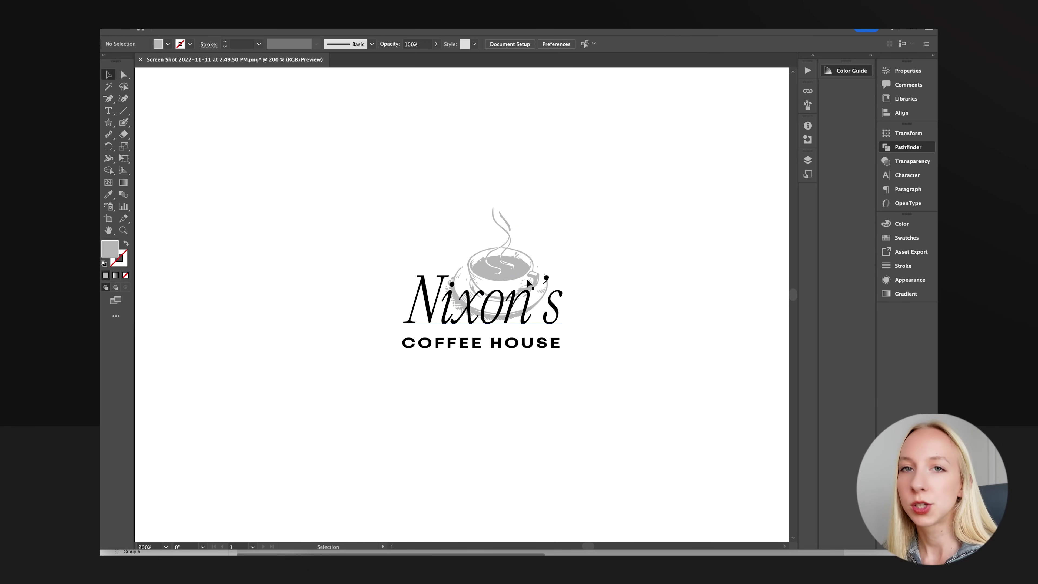
Select the logo and resize the pasted copy in Figma to about 176×155.
drag(595, 178, 348, 394)
scroll(359, 394, down, 1)
click(570, 381)
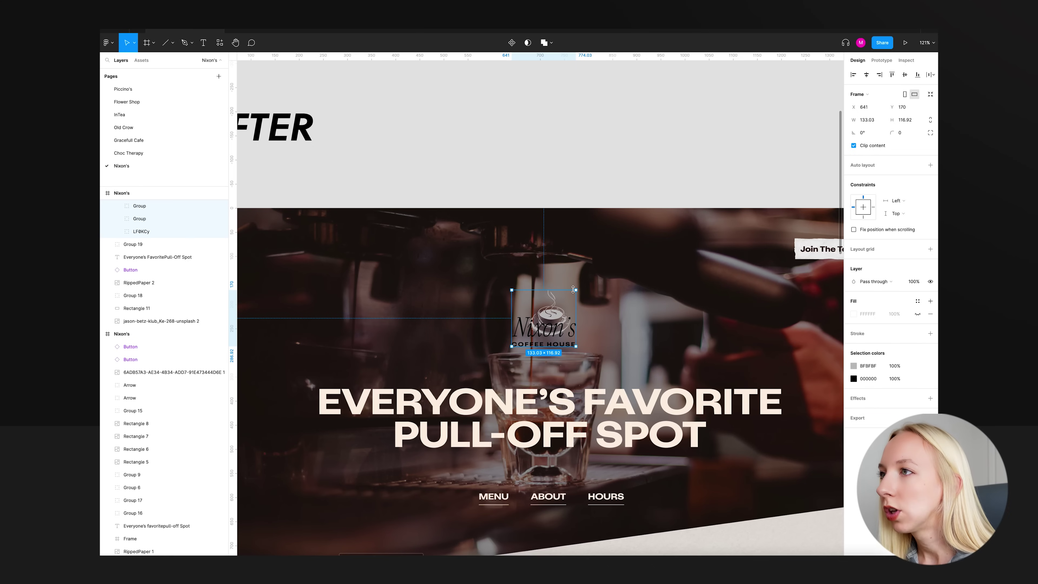
drag(575, 289, 555, 264)
Centre the logo horizontally in the hero above the headline and zoom in on it.
scroll(559, 264, down, 5)
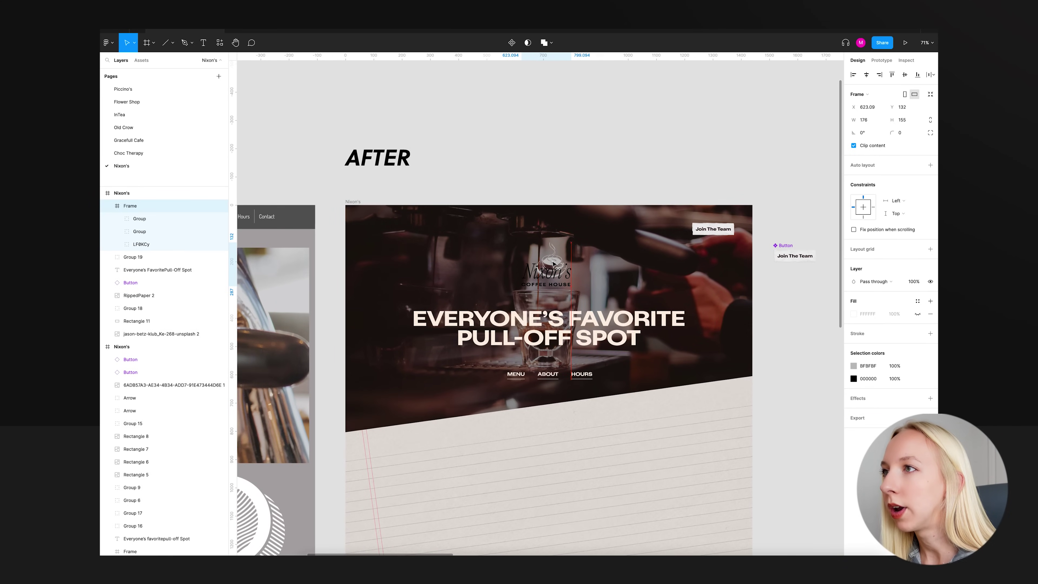
click(866, 74)
click(665, 155)
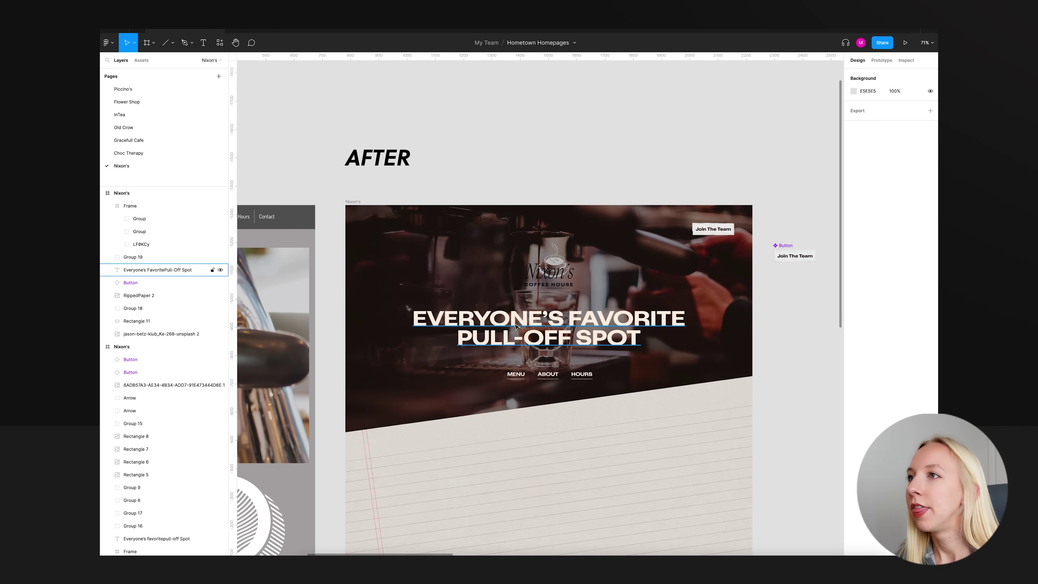
scroll(630, 352, up, 5)
scroll(514, 323, right, 2)
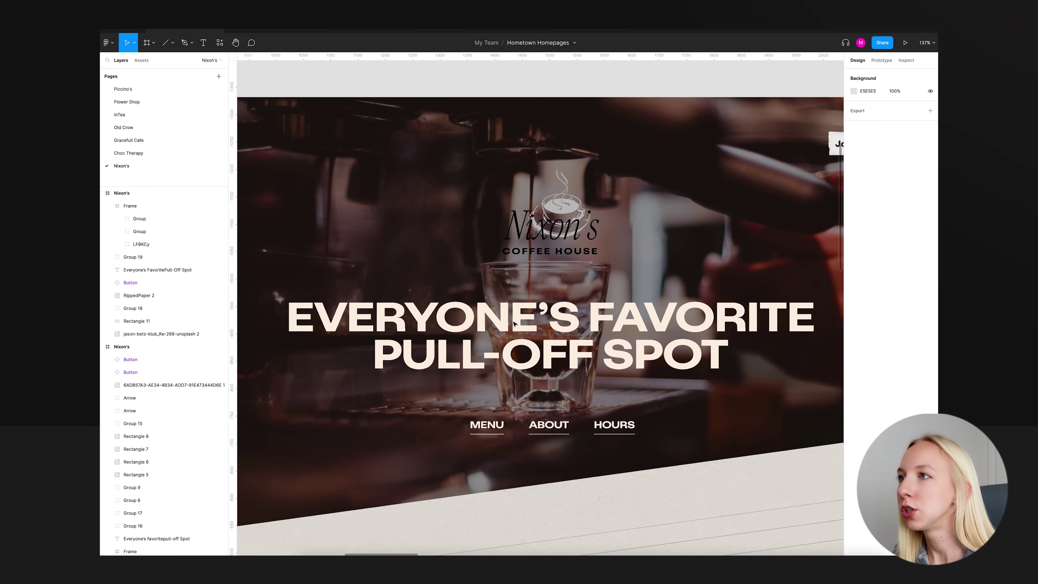
click(561, 236)
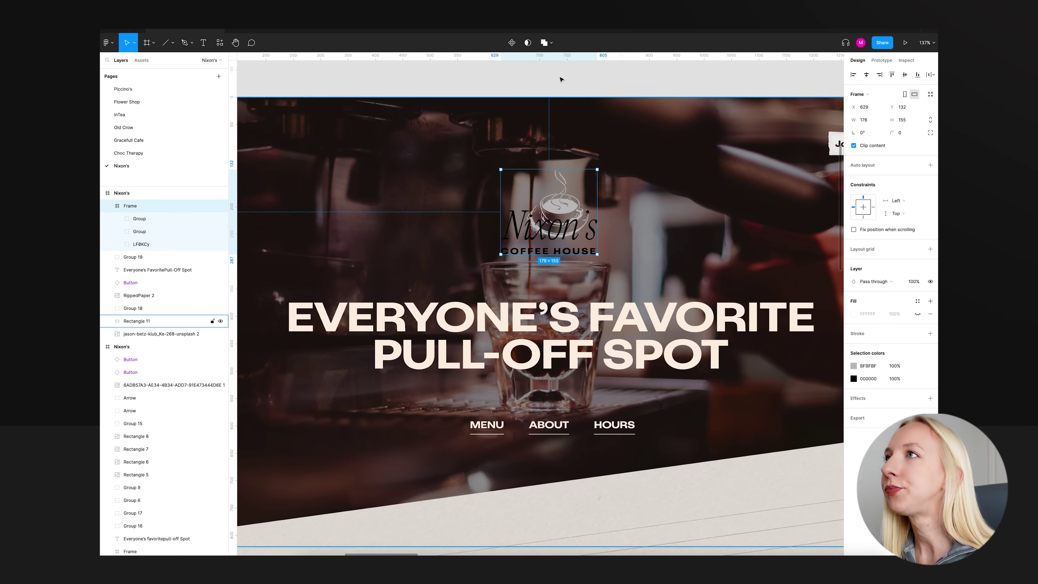
key(Escape)
click(575, 241)
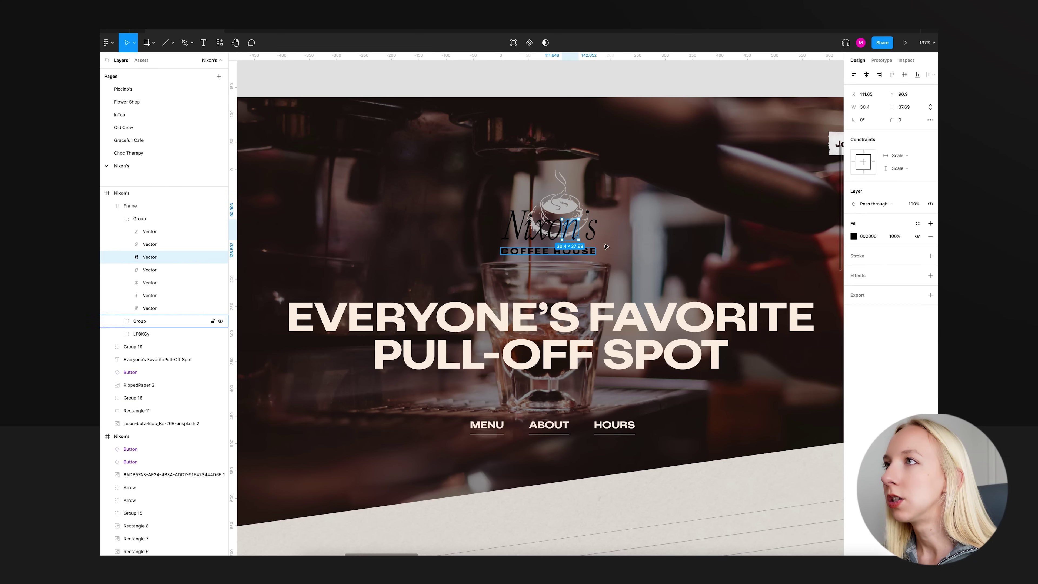
key(Escape)
scroll(552, 251, up, 5)
Recolour the Nixon's lettering group with the cream headline colour using the eyedropper.
click(492, 210)
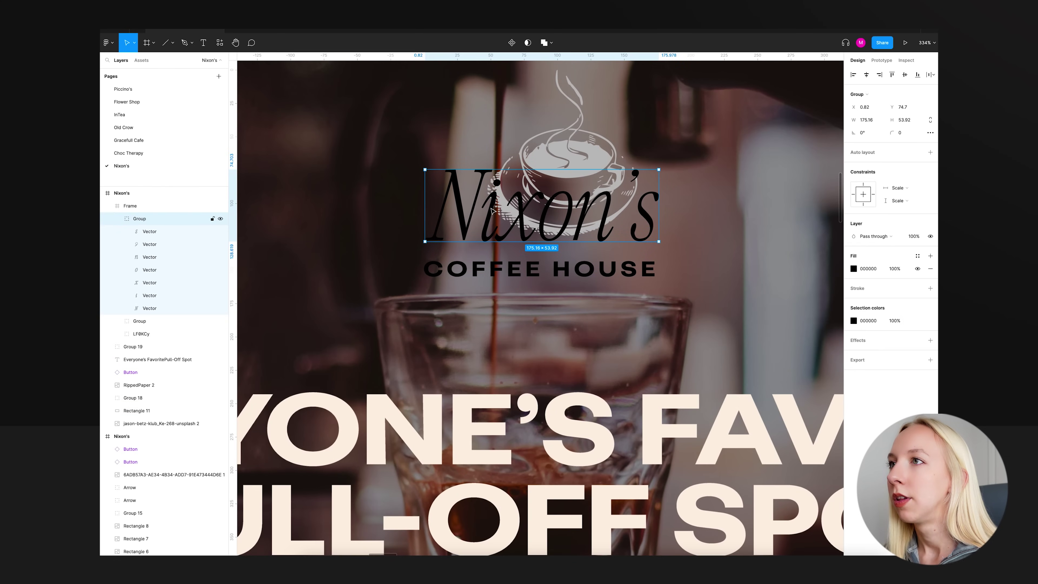
click(854, 268)
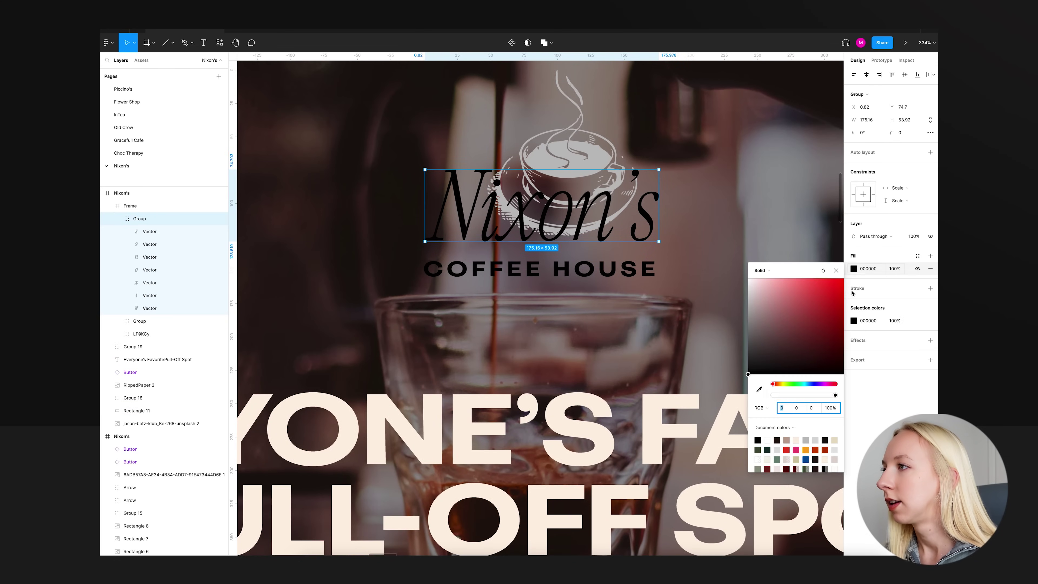
click(759, 390)
click(695, 405)
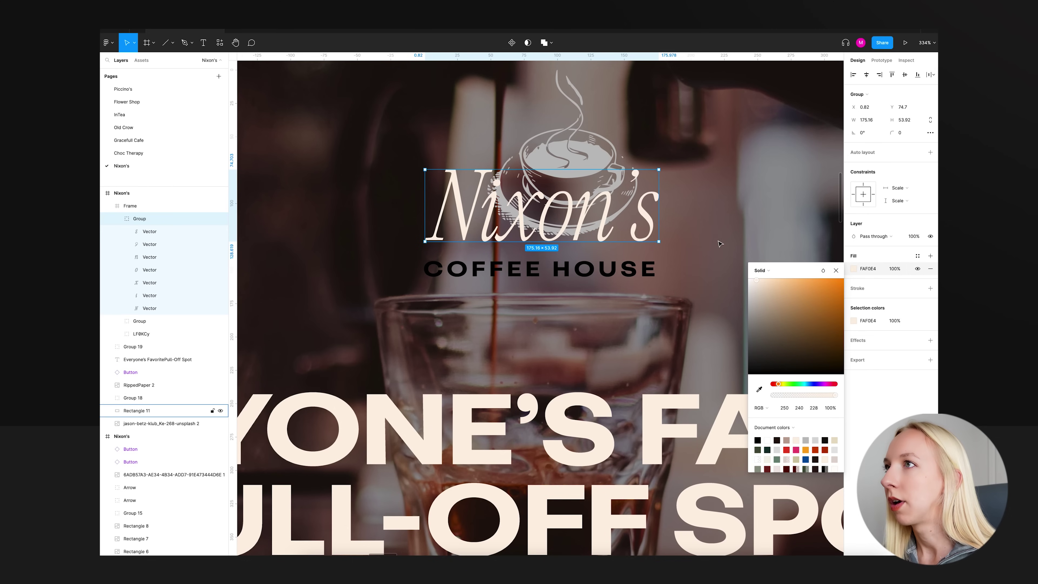
click(721, 249)
Make the coffee cup group the same cream as the lettering.
scroll(585, 205, up, 2)
click(584, 203)
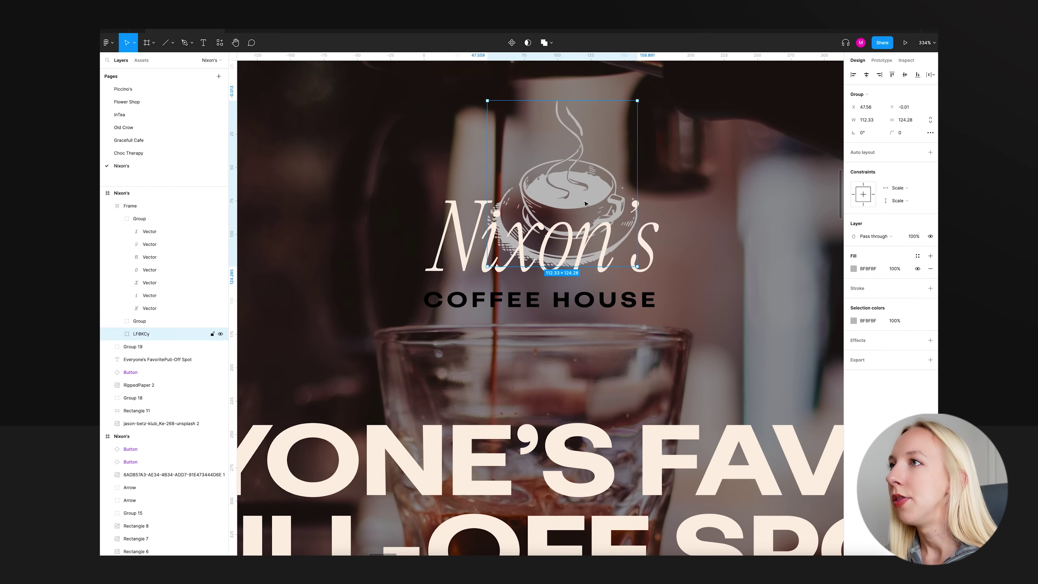
click(853, 268)
click(759, 389)
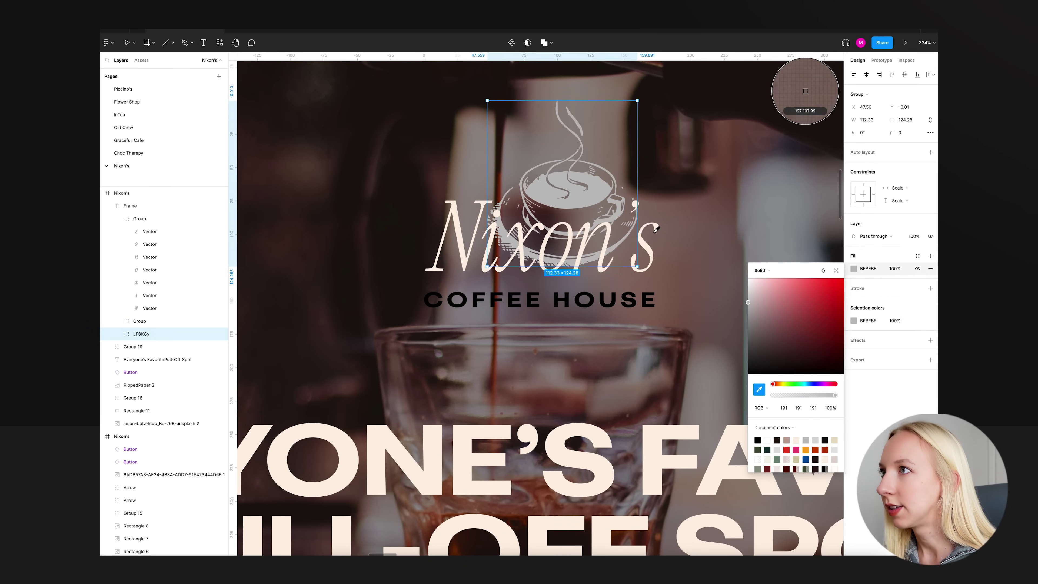
click(646, 240)
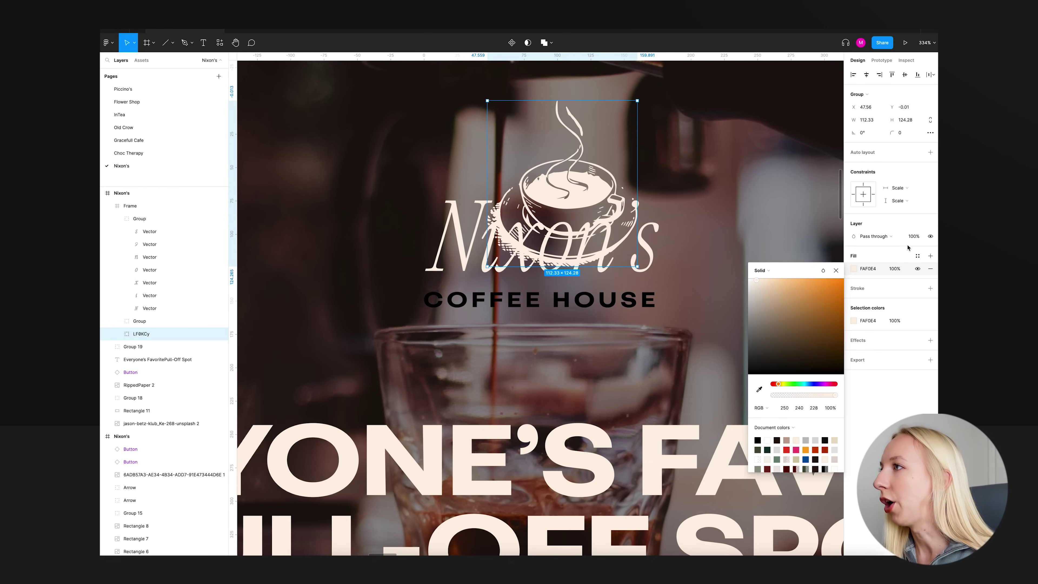
Set the coffee cup's layer opacity, trying 40% and 30% before settling on 40%.
click(915, 236)
text(40)
key(Return)
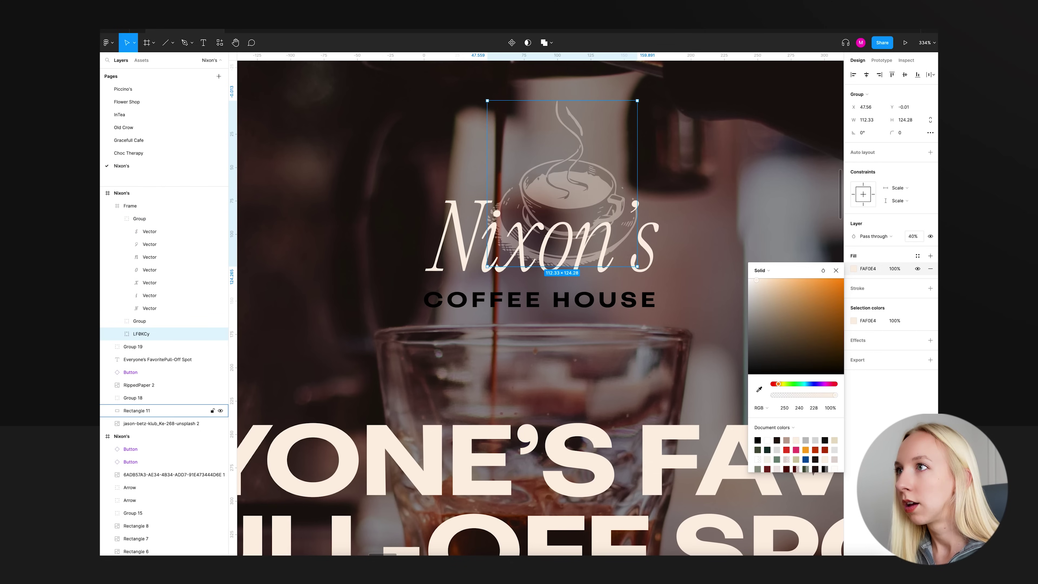
click(907, 237)
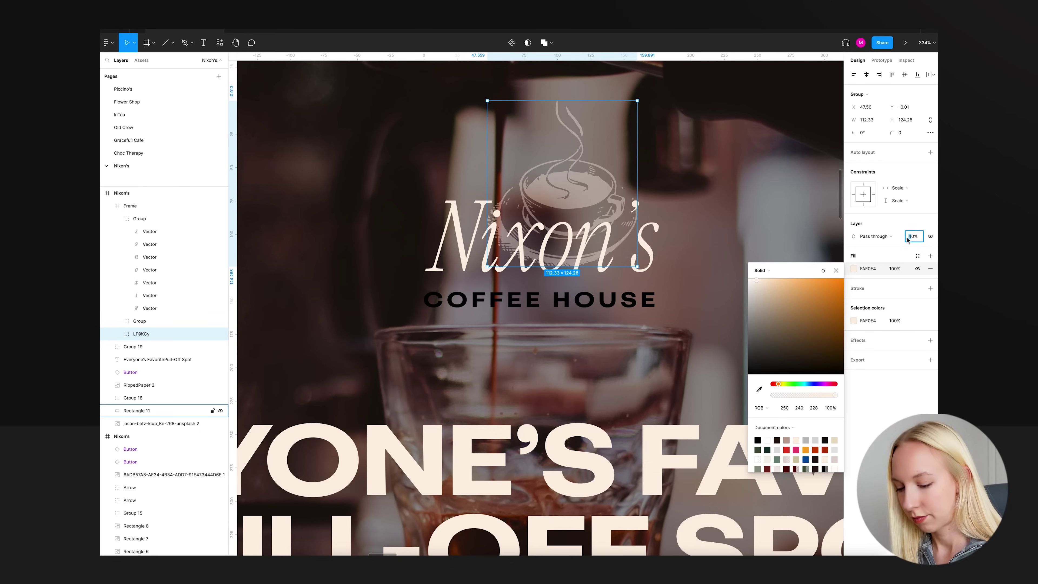
text(30)
key(Return)
scroll(636, 268, down, 5)
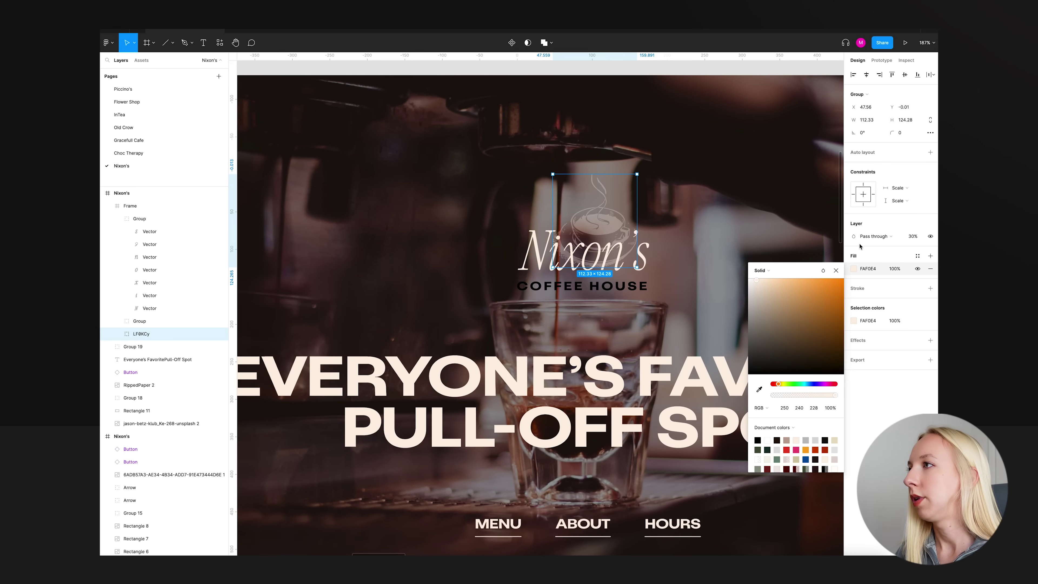
key(Escape)
scroll(838, 272, down, 5)
click(839, 272)
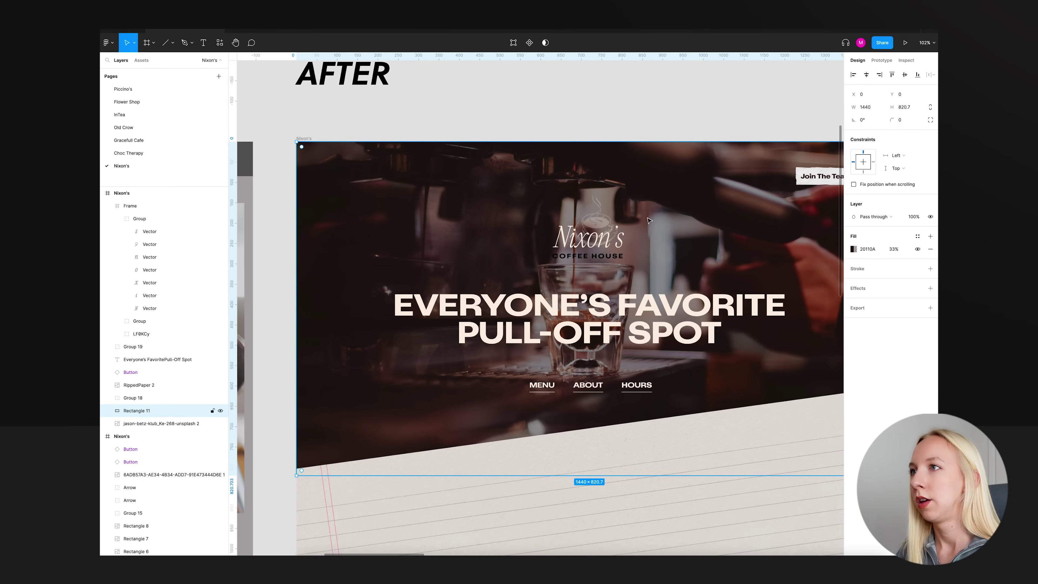
scroll(649, 221, up, 5)
click(572, 229)
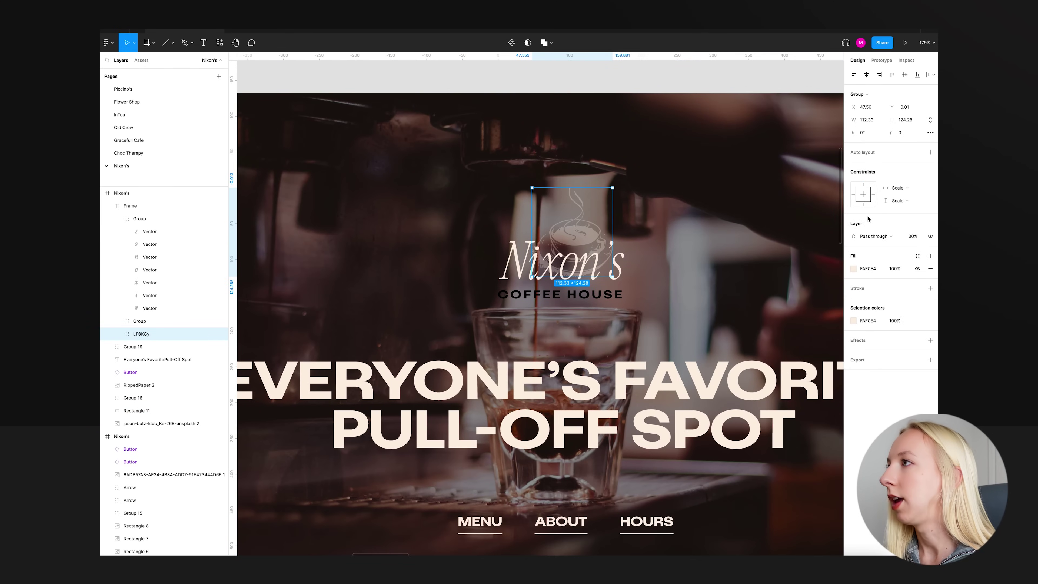
click(914, 237)
text(40)
click(664, 265)
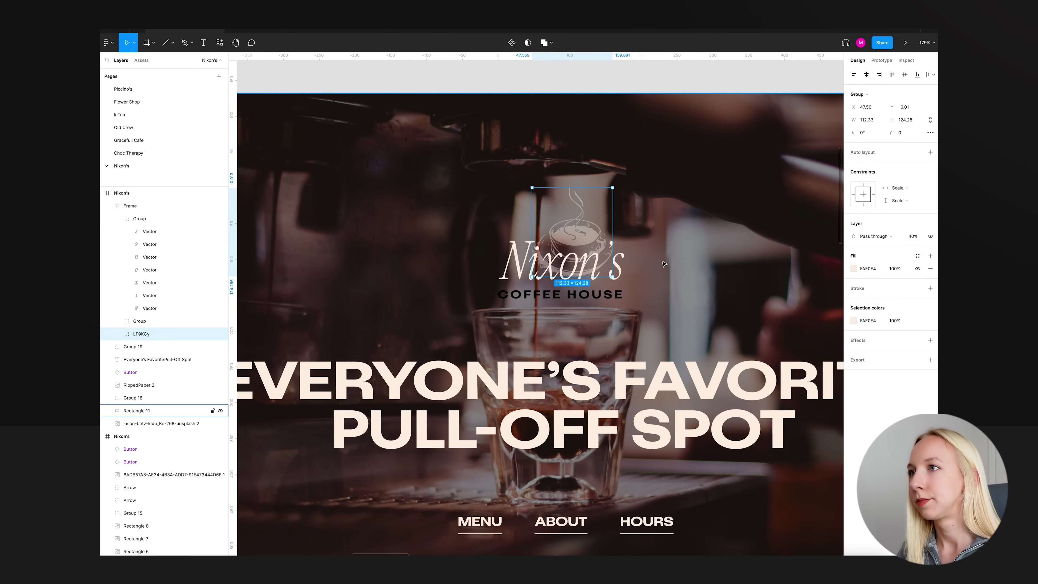
Sample the logo cream for the COFFEE HOUSE text, then darken it to muted tan BAA497.
scroll(665, 265, down, 3)
scroll(651, 270, up, 2)
scroll(651, 271, up, 4)
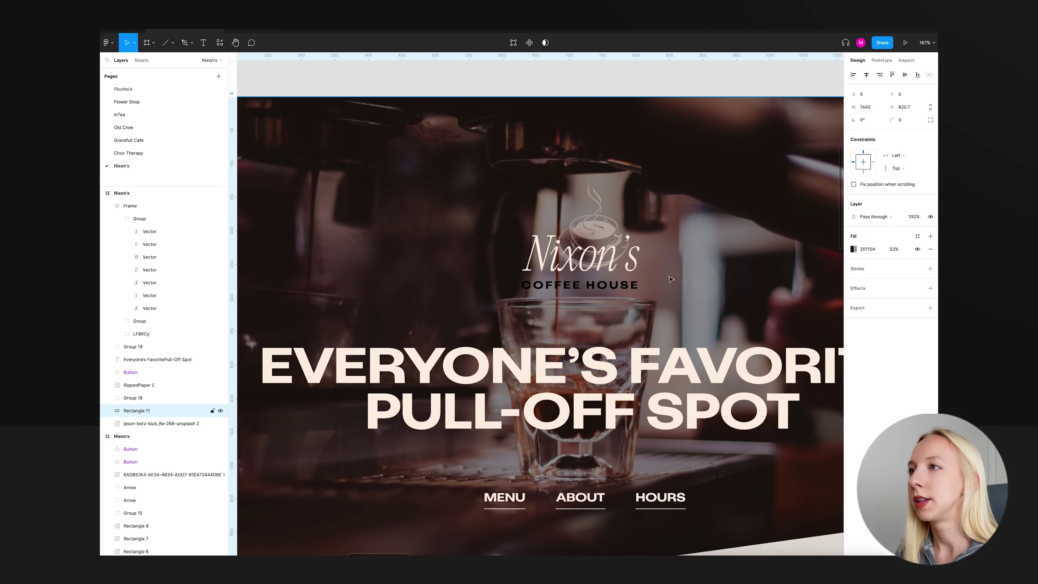
click(602, 284)
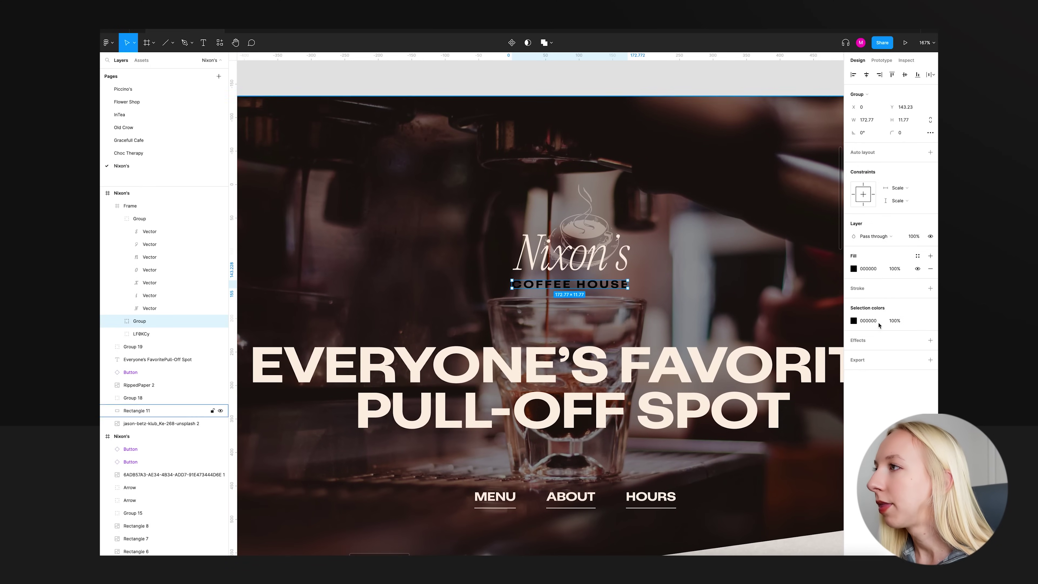
click(854, 320)
click(759, 440)
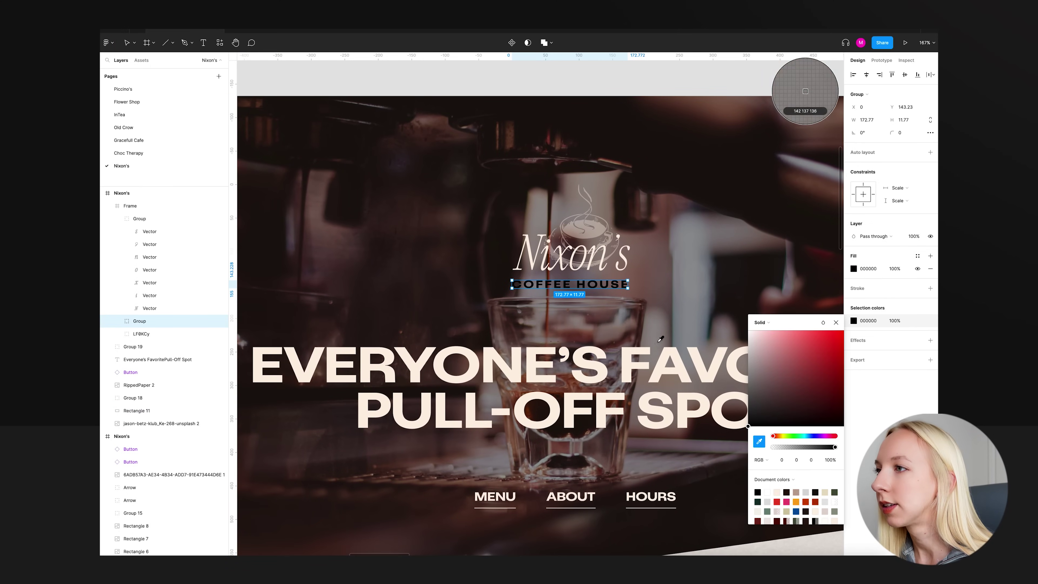
click(805, 91)
click(762, 344)
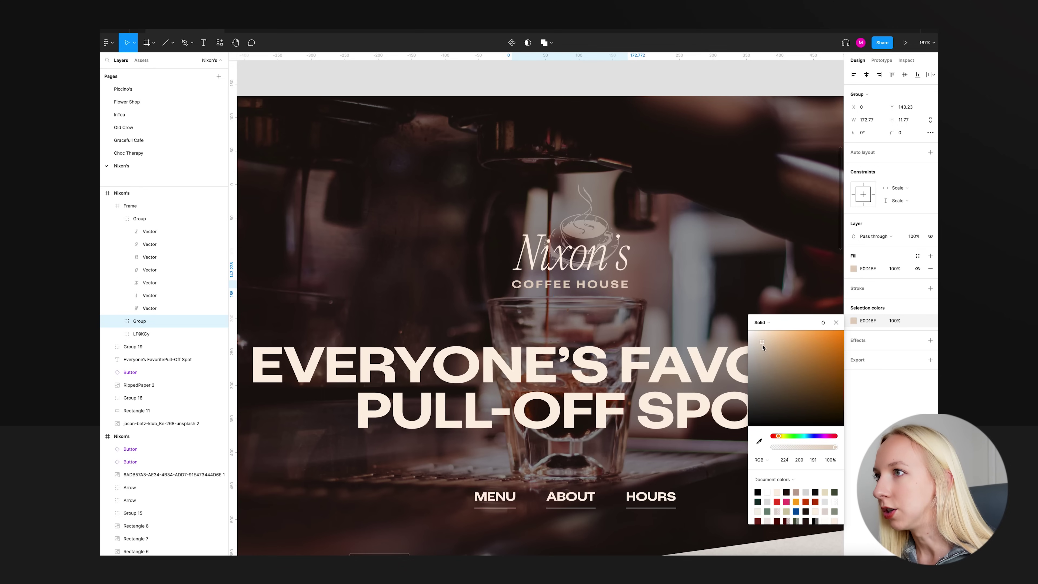
drag(766, 350, 767, 352)
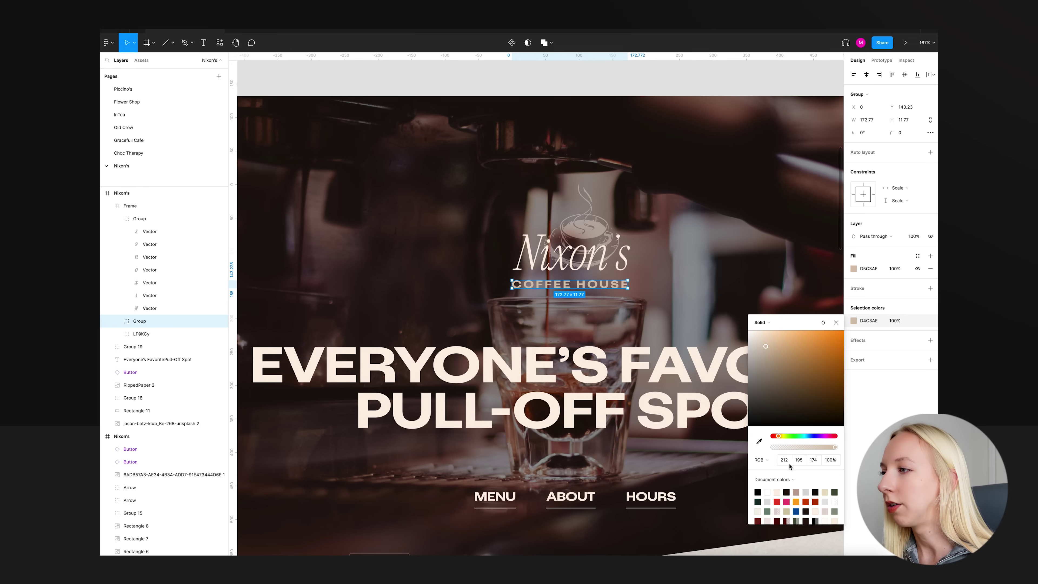
click(797, 491)
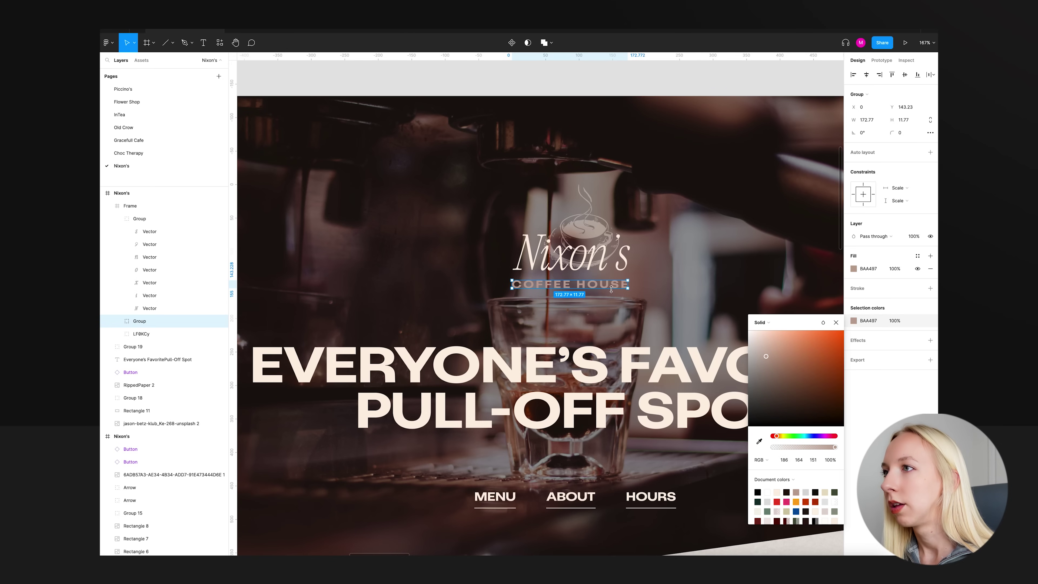
click(613, 290)
scroll(604, 282, up, 5)
click(595, 299)
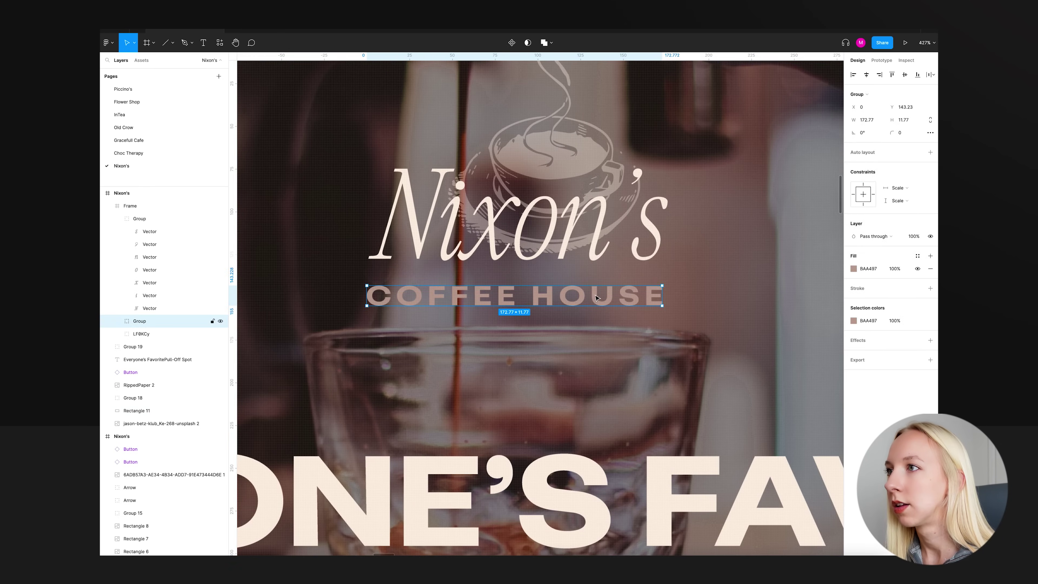
key(Escape)
scroll(601, 286, down, 5)
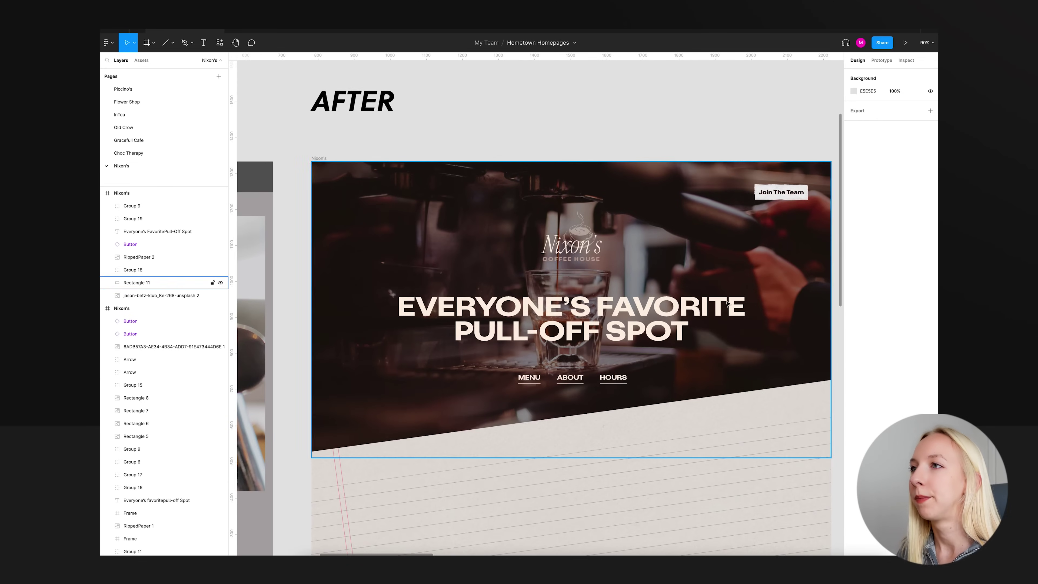
scroll(623, 269, down, 3)
scroll(625, 272, up, 3)
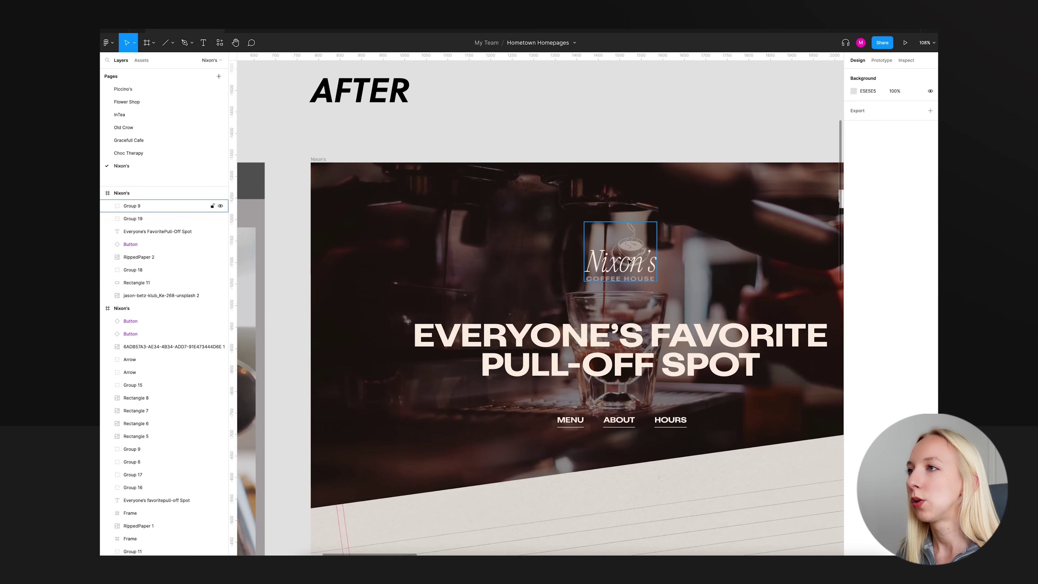
click(632, 253)
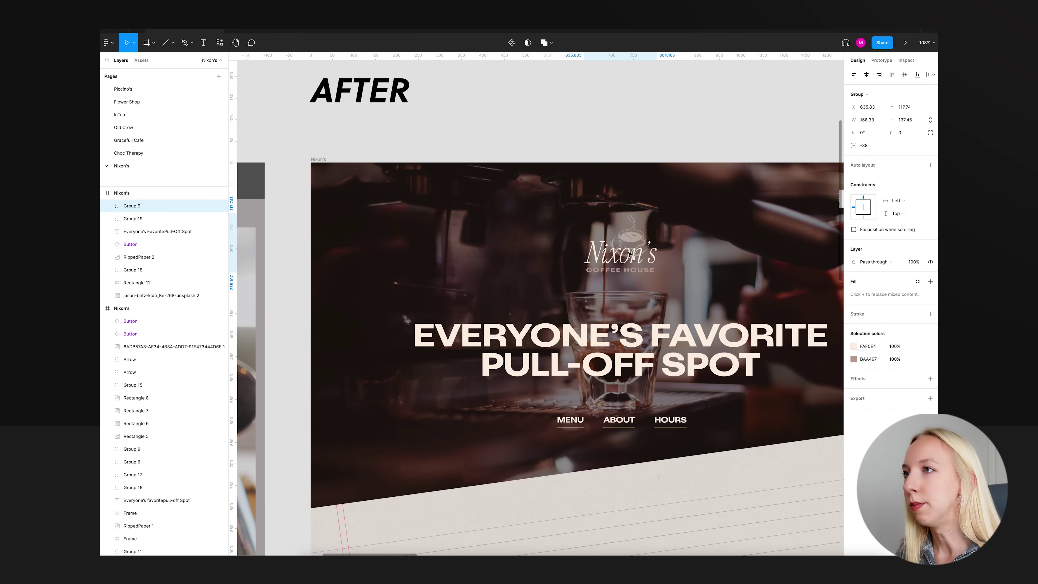
scroll(634, 252, down, 3)
key(Escape)
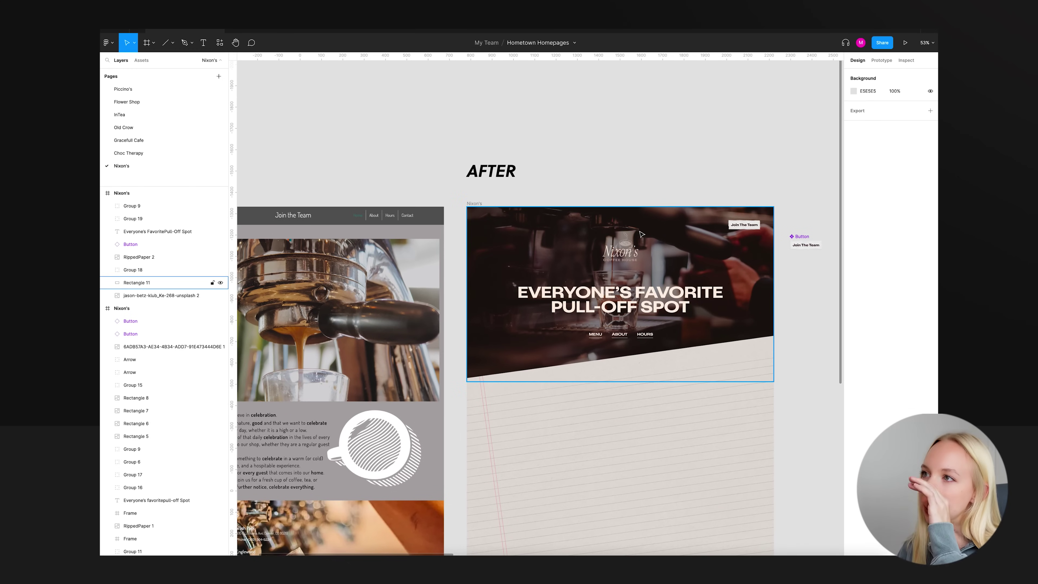
scroll(712, 219, up, 4)
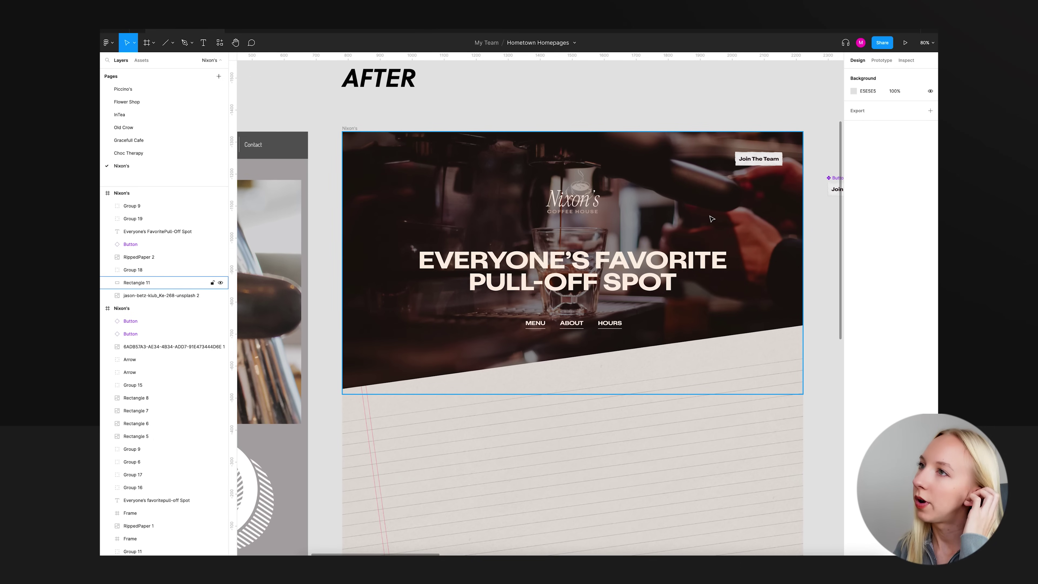
scroll(711, 219, down, 5)
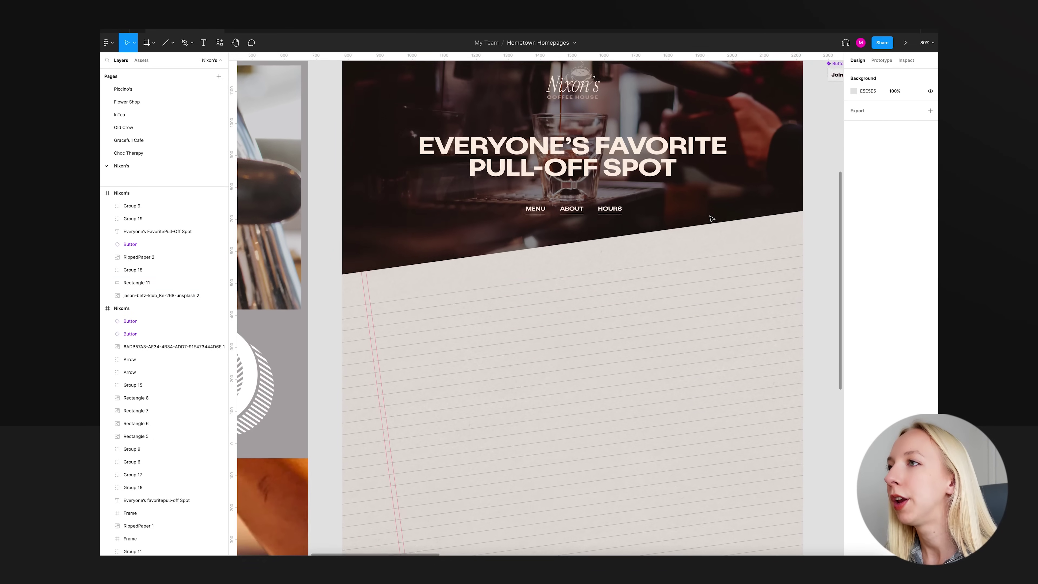
scroll(736, 246, down, 3)
scroll(644, 264, right, 3)
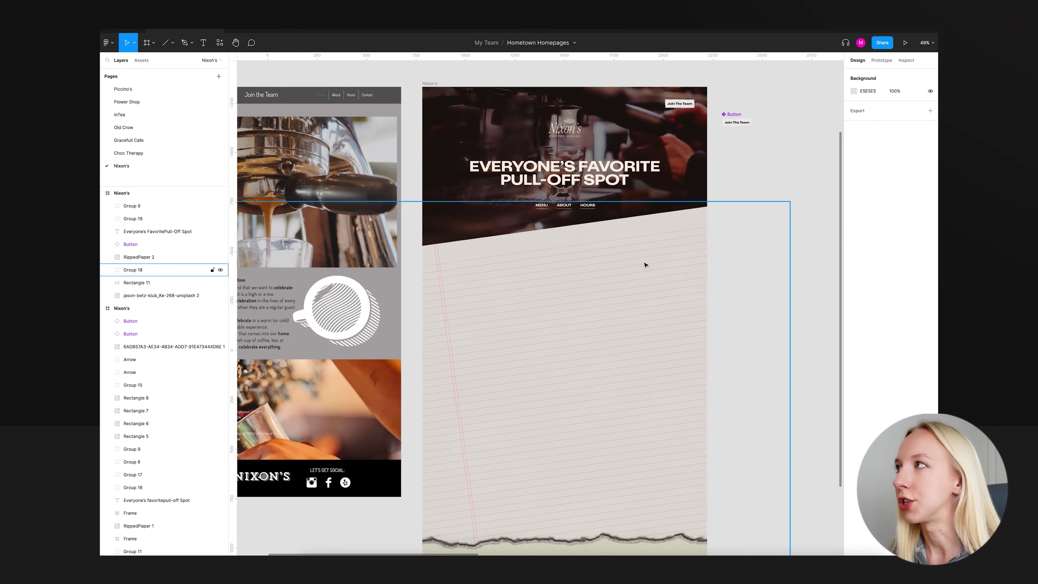
scroll(644, 265, down, 3)
scroll(650, 265, right, 3)
scroll(650, 264, right, 2)
Place the yellow sticky note on the lined paper below the hero, nudged 50 units right.
drag(744, 133, 373, 267)
scroll(373, 267, up, 5)
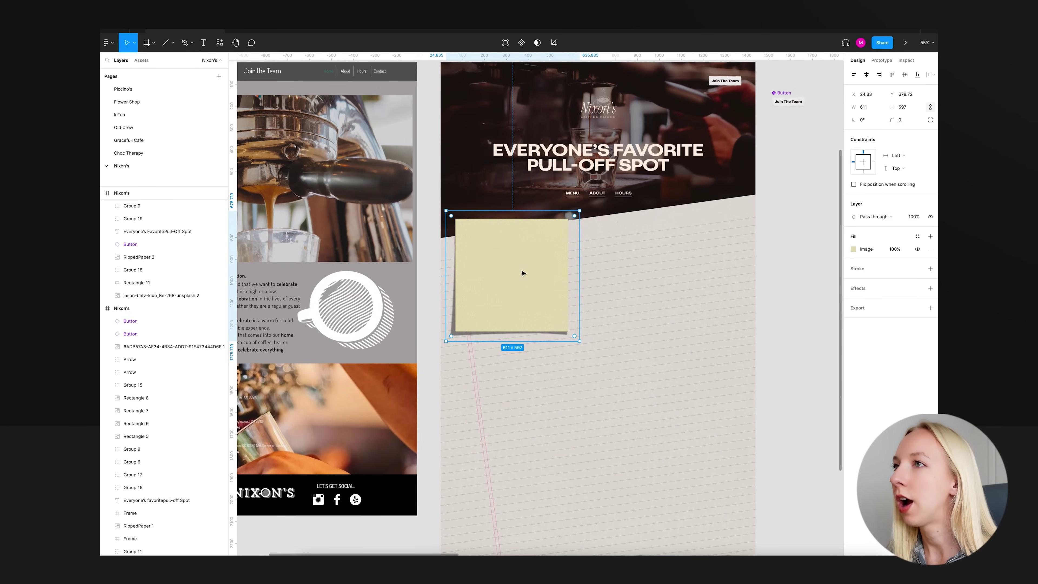
drag(523, 273, 521, 316)
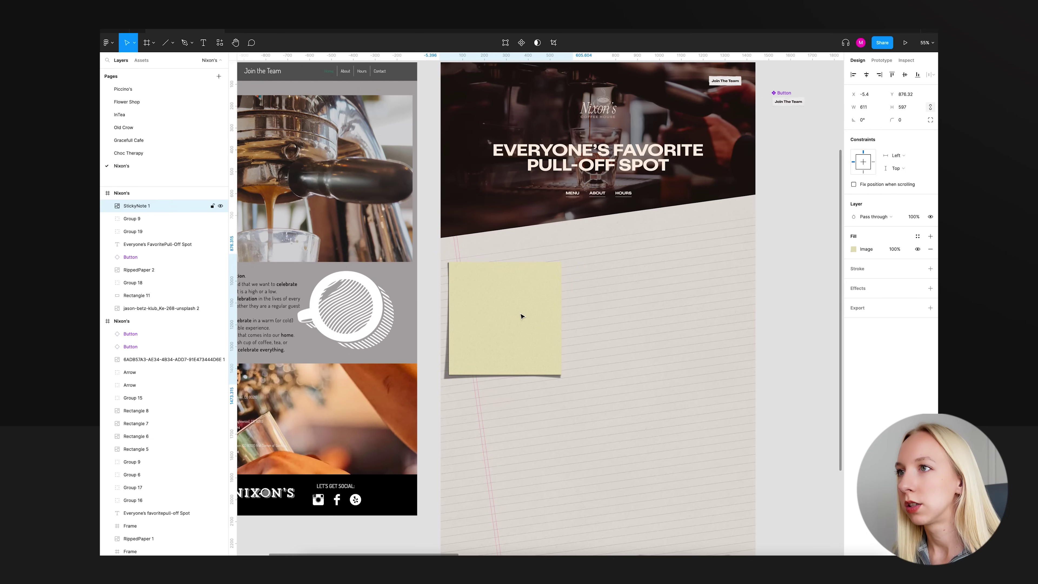
key(shift+Right)
key(shift+Right)
key(shift+Right)
key(shift+Right)
key(shift+Right)
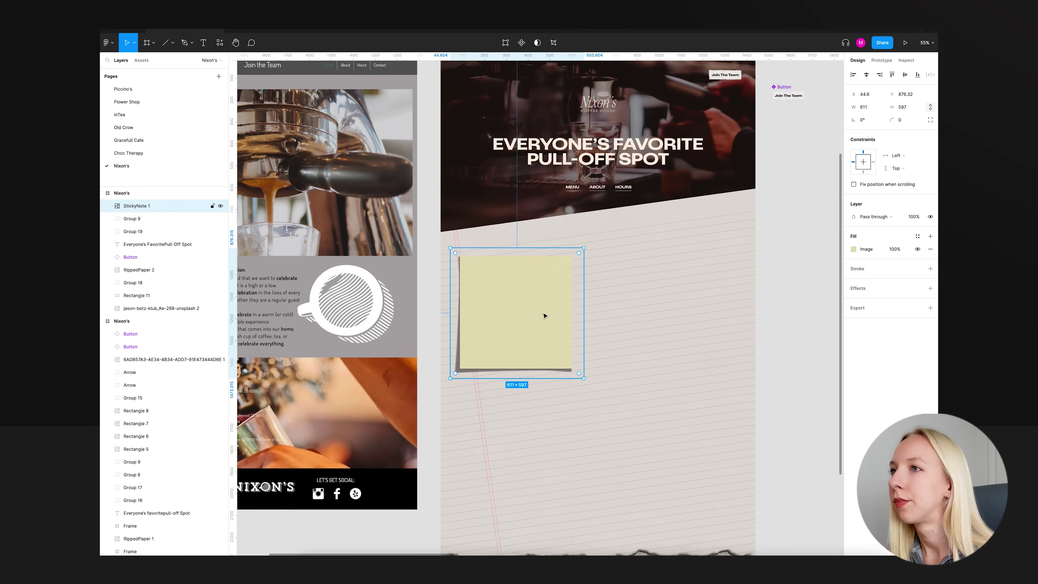
drag(544, 316, 549, 317)
key(minus)
click(742, 324)
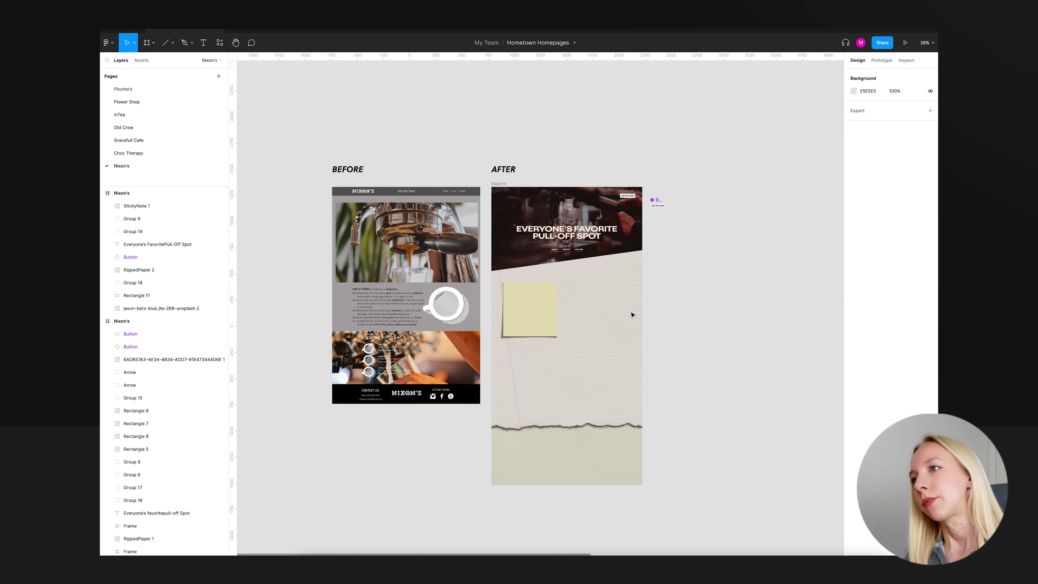
scroll(630, 315, up, 5)
scroll(580, 302, down, 2)
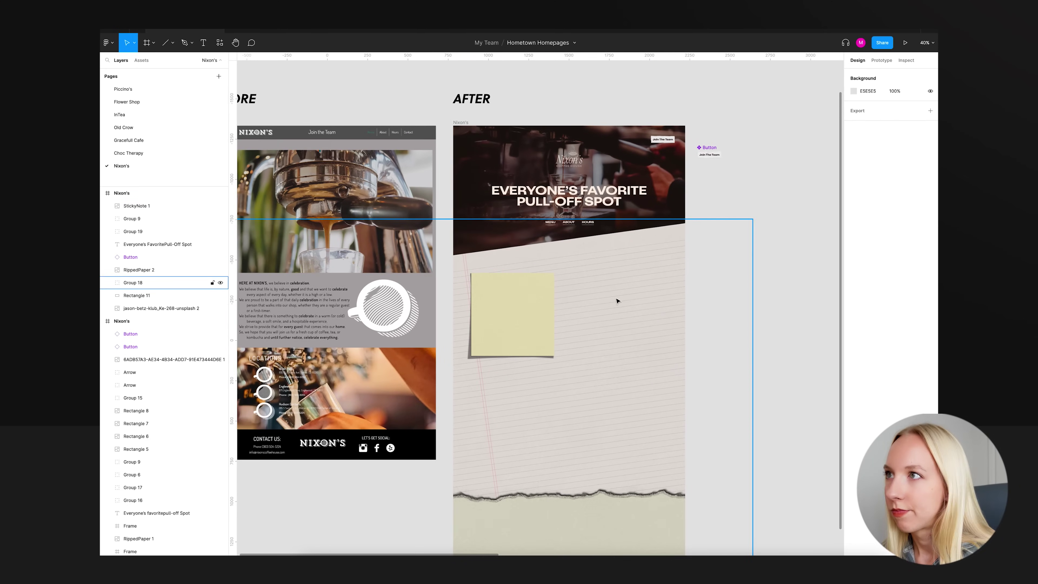
scroll(732, 302, left, 2)
scroll(732, 301, right, 1)
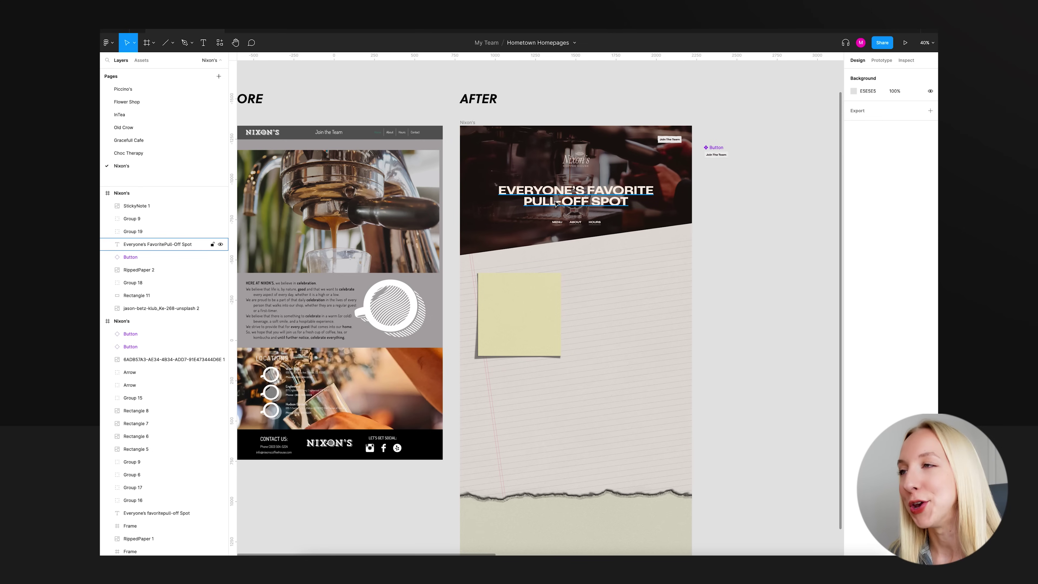
Select the EVERYONE'S FAVORITE headline and show the file's local components.
scroll(804, 271, up, 2)
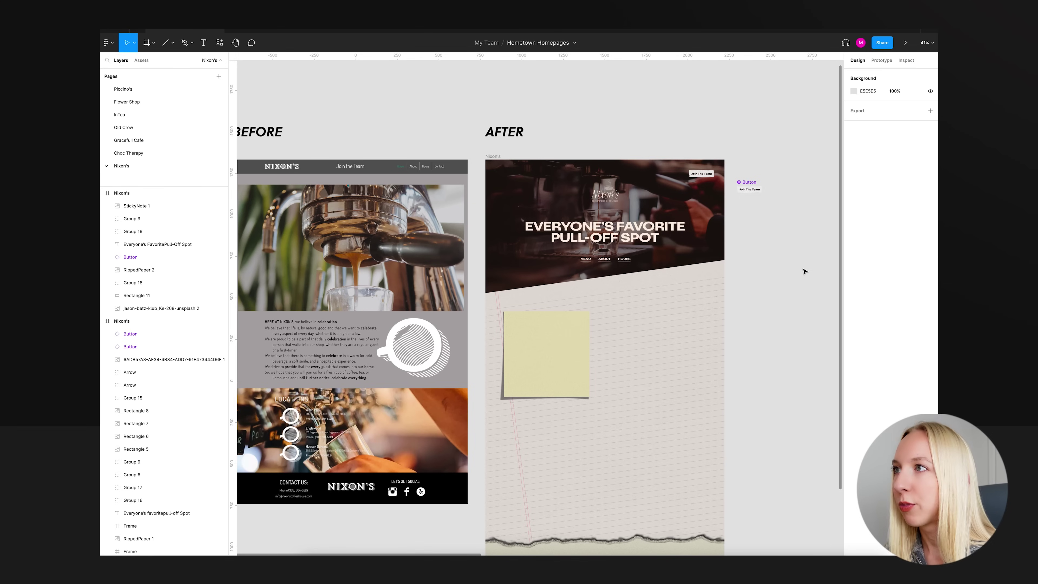
click(645, 232)
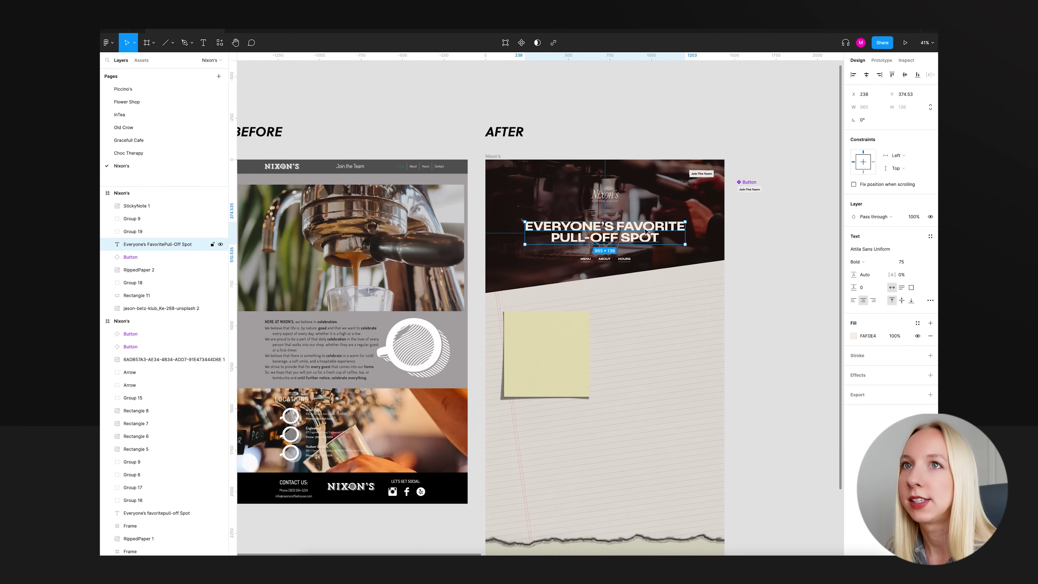
click(142, 60)
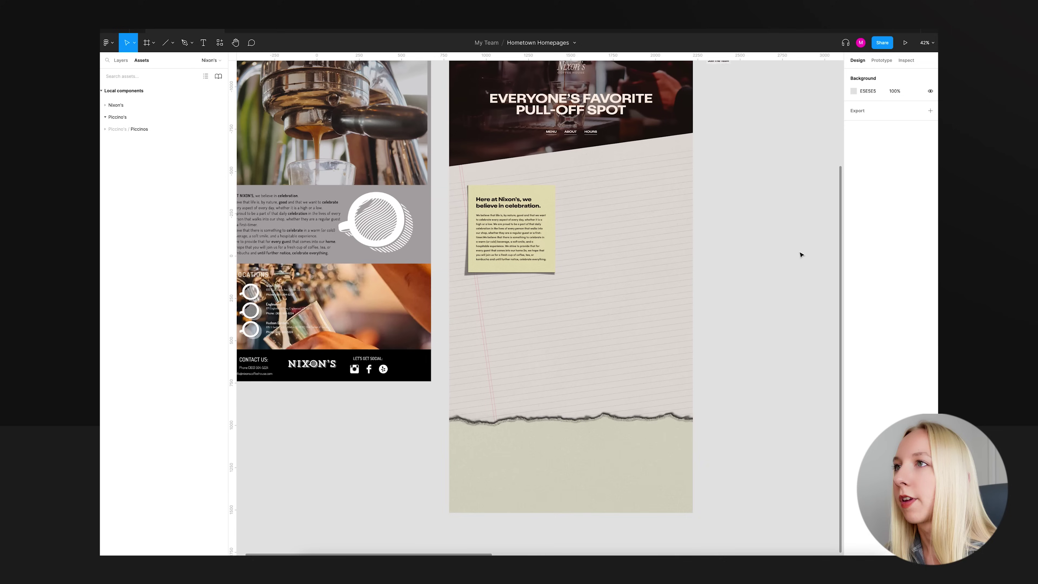
Paste the vintage bicycle illustrations into the file beside the AFTER frame.
scroll(801, 254, up, 1)
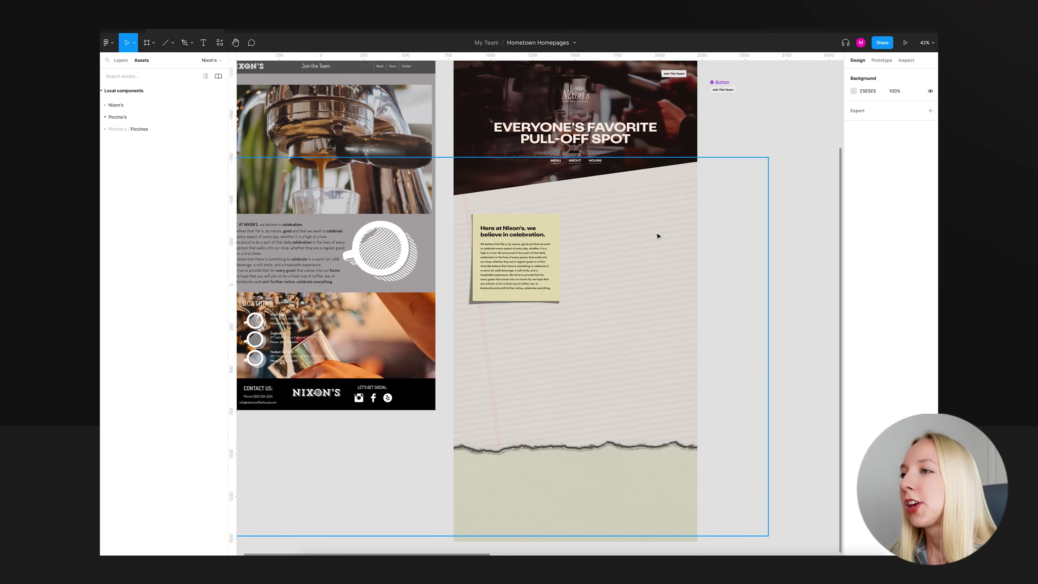
scroll(663, 237, up, 1)
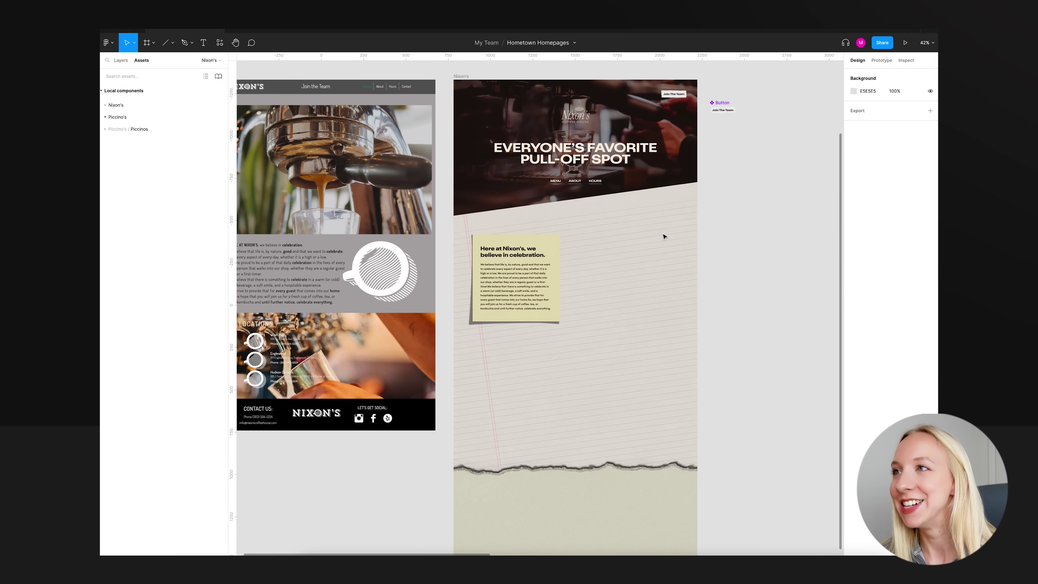
scroll(576, 106, up, 5)
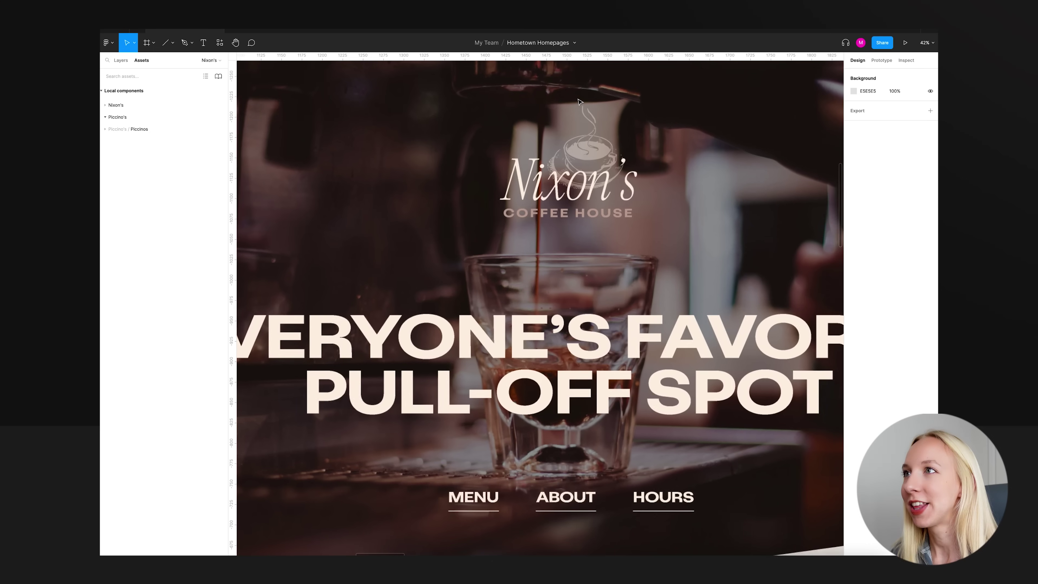
scroll(622, 161, up, 3)
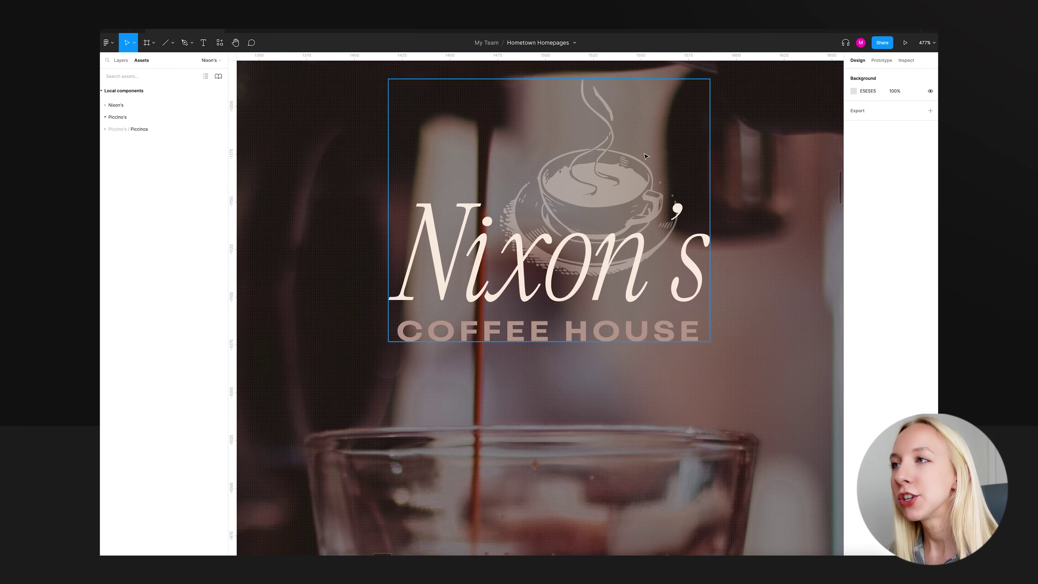
scroll(601, 188, down, 10)
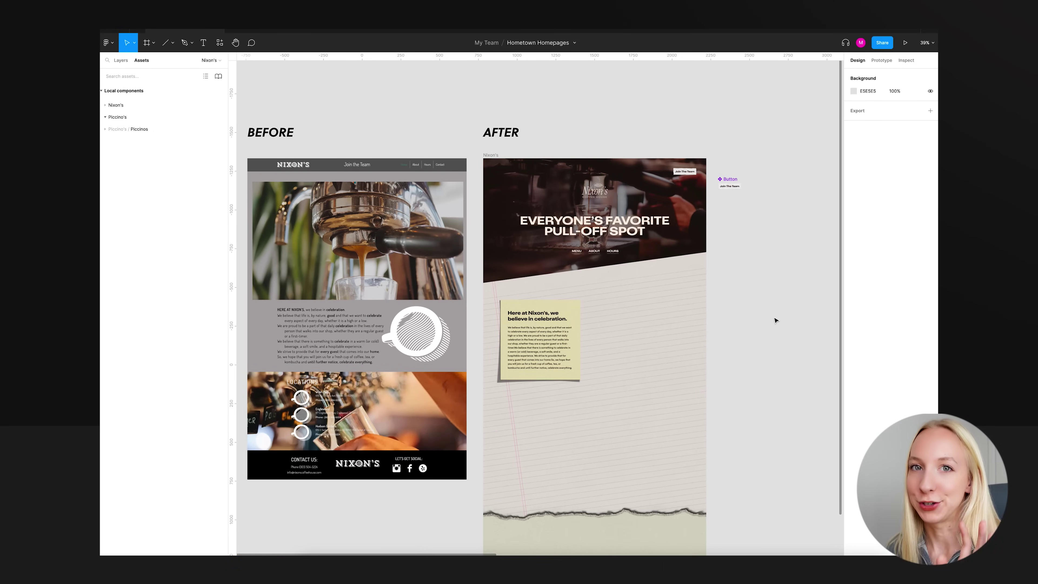
scroll(776, 321, down, 3)
scroll(775, 320, right, 2)
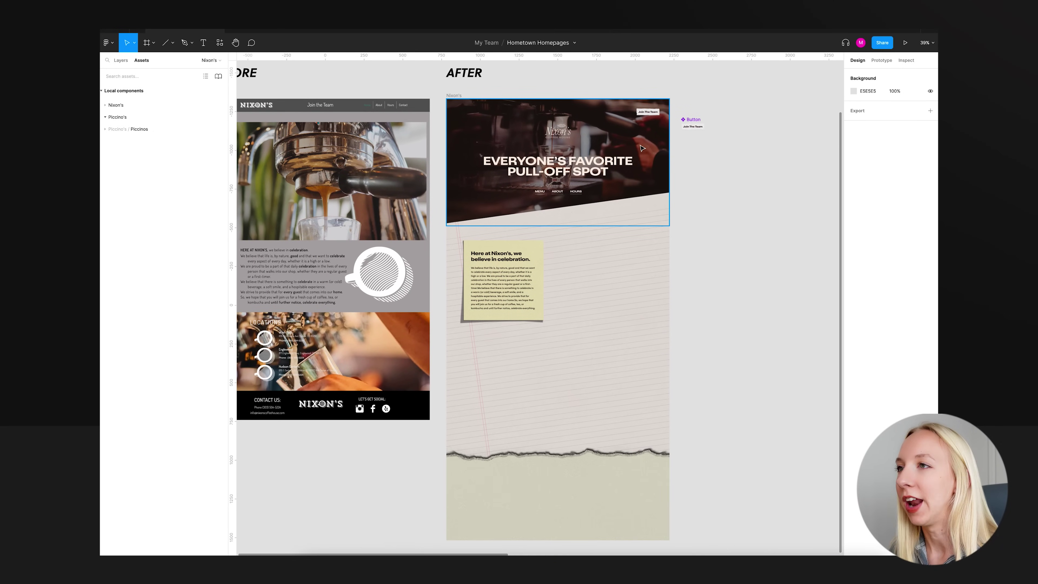
scroll(640, 151, up, 2)
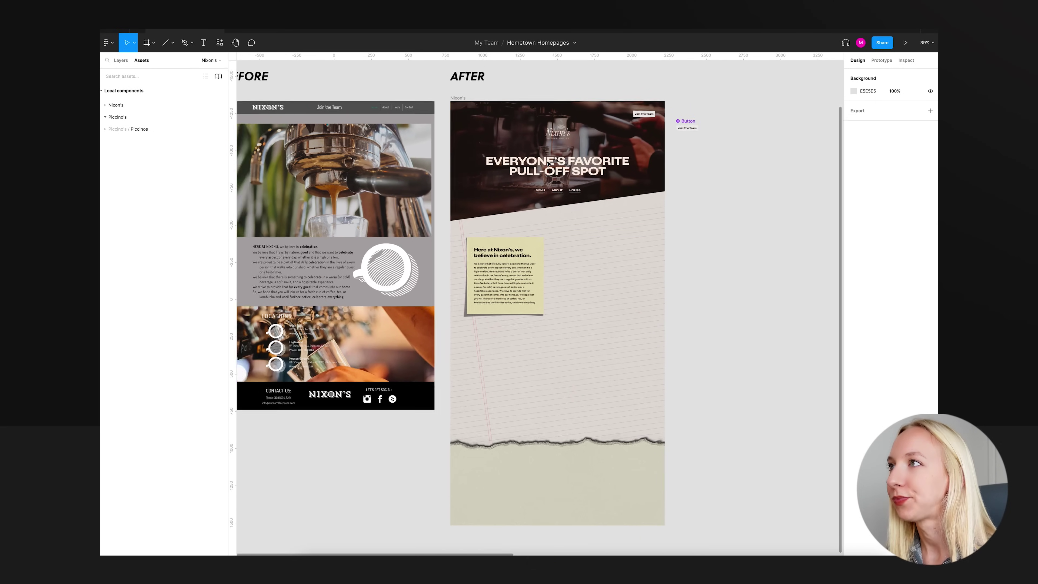
key(ctrl+v)
Move the bicycles beside the Nixon's frame, with the penny-farthing under the other bicycle.
drag(752, 326, 801, 326)
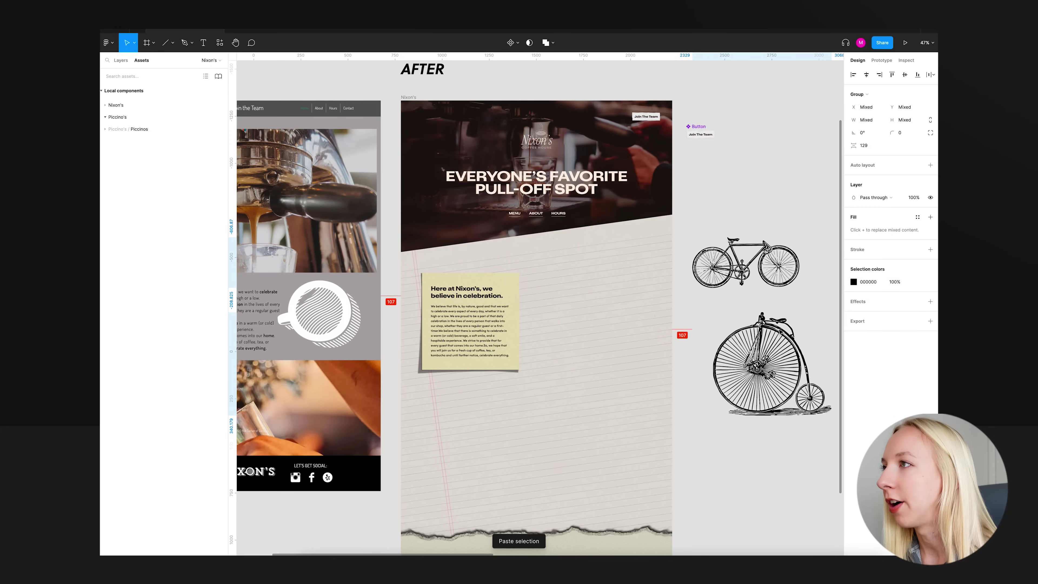
click(777, 174)
scroll(756, 183, right, 1)
scroll(756, 183, down, 1)
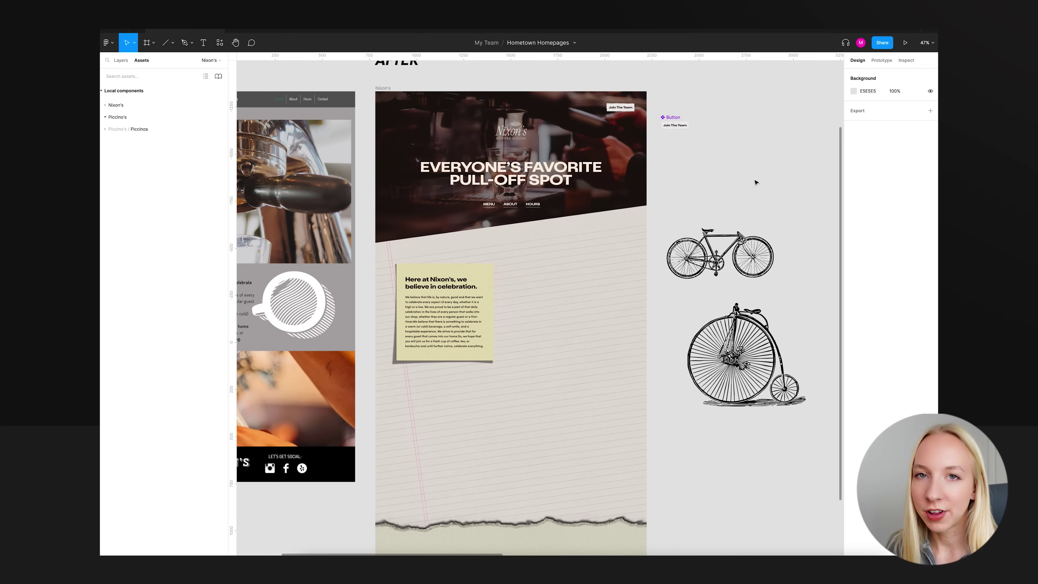
drag(748, 333, 728, 352)
click(745, 395)
Move the small bicycle onto the lower edge of the hero image.
scroll(766, 336, down, 2)
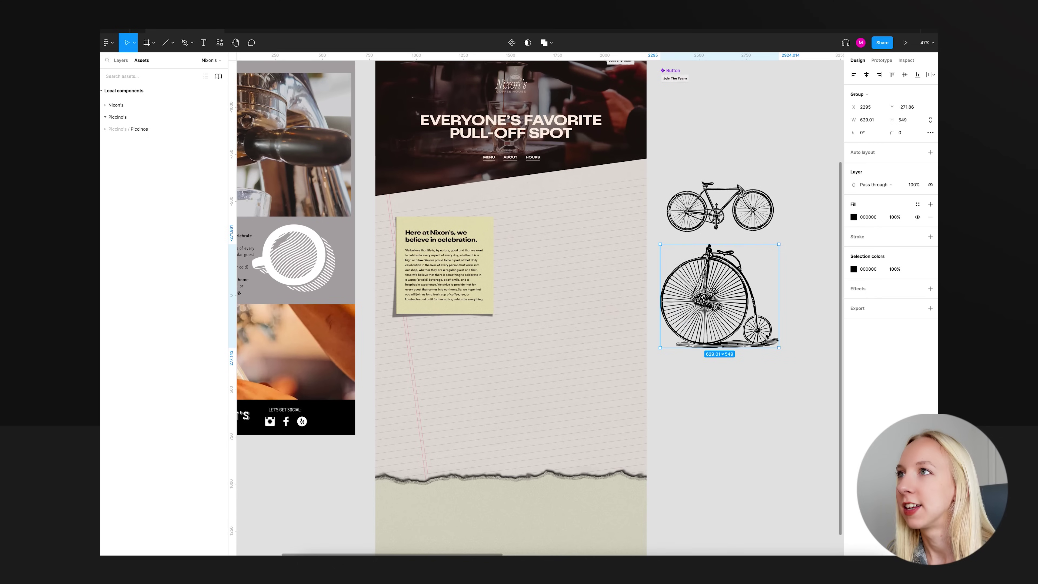
scroll(762, 229, down, 2)
scroll(761, 226, up, 2)
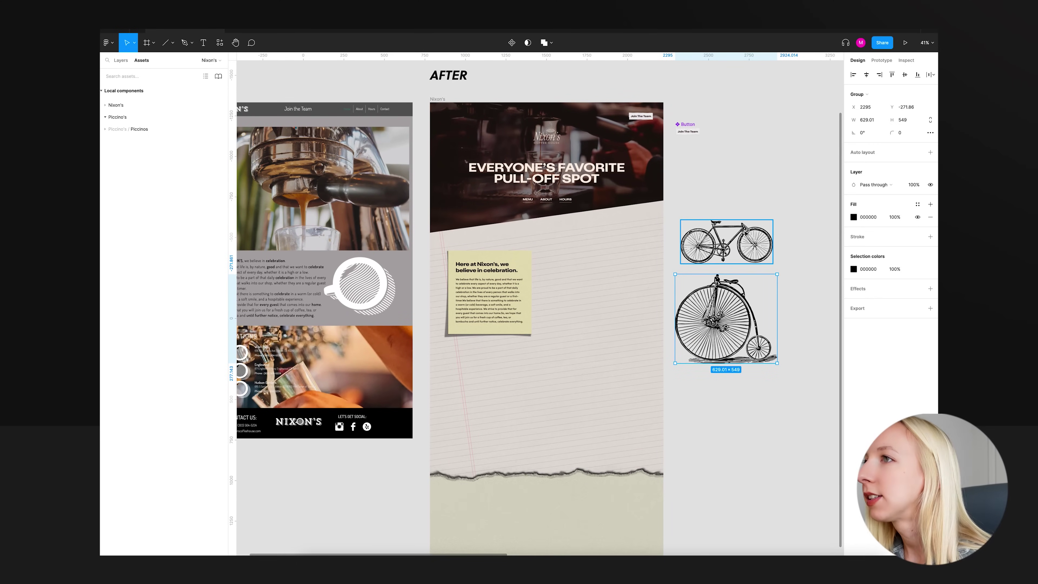
drag(745, 231, 518, 245)
scroll(507, 221, up, 3)
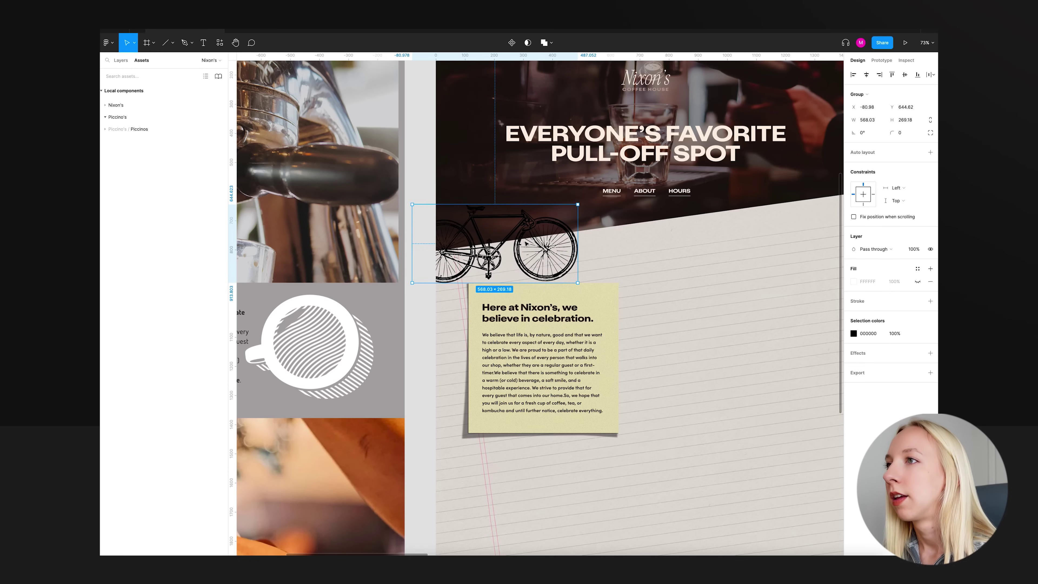
scroll(526, 242, down, 3)
click(781, 227)
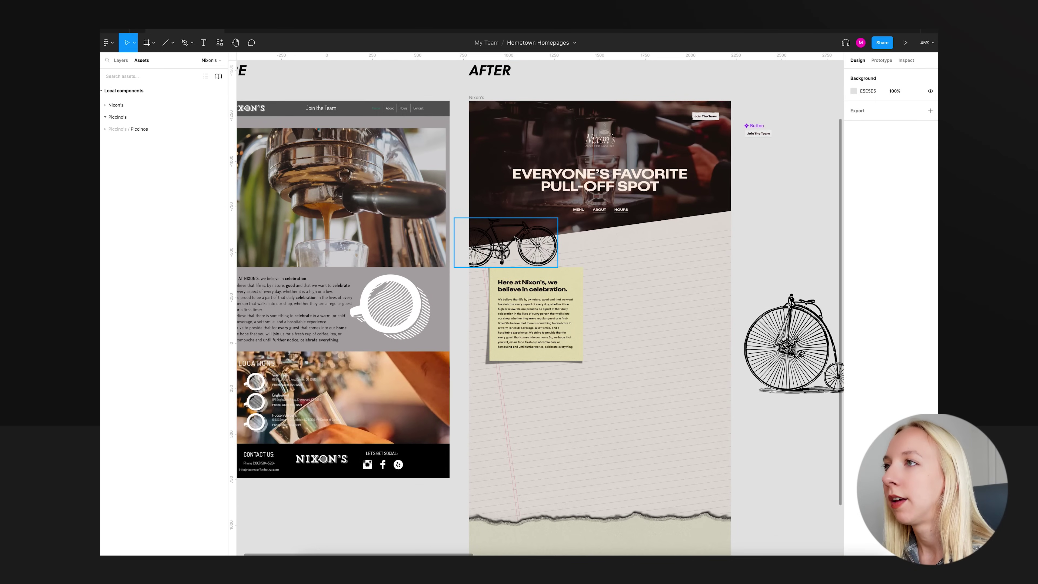
Recolour the small bicycle's black lines light pinkish-brown from the document colours.
click(515, 239)
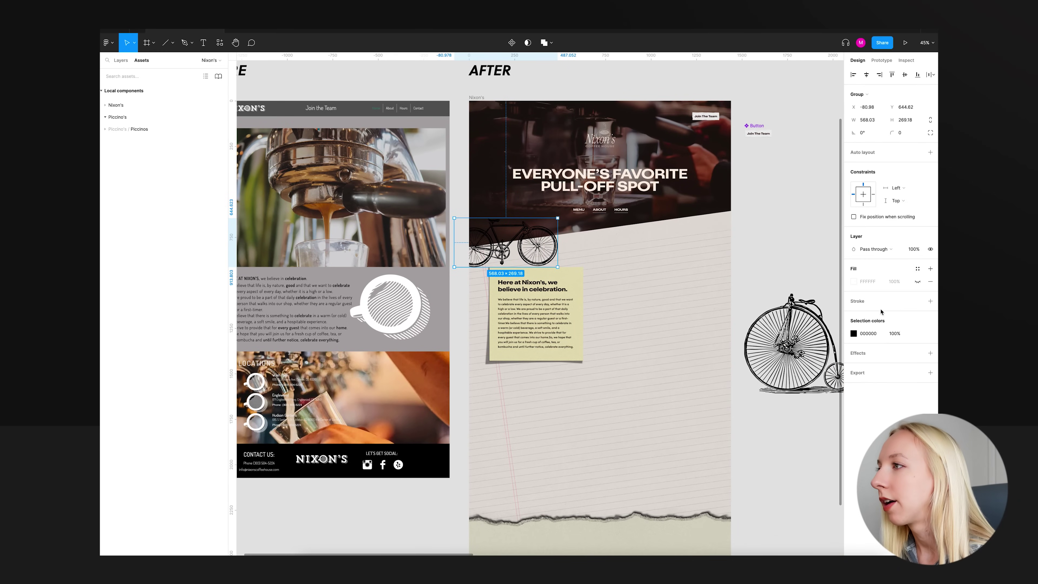
click(854, 283)
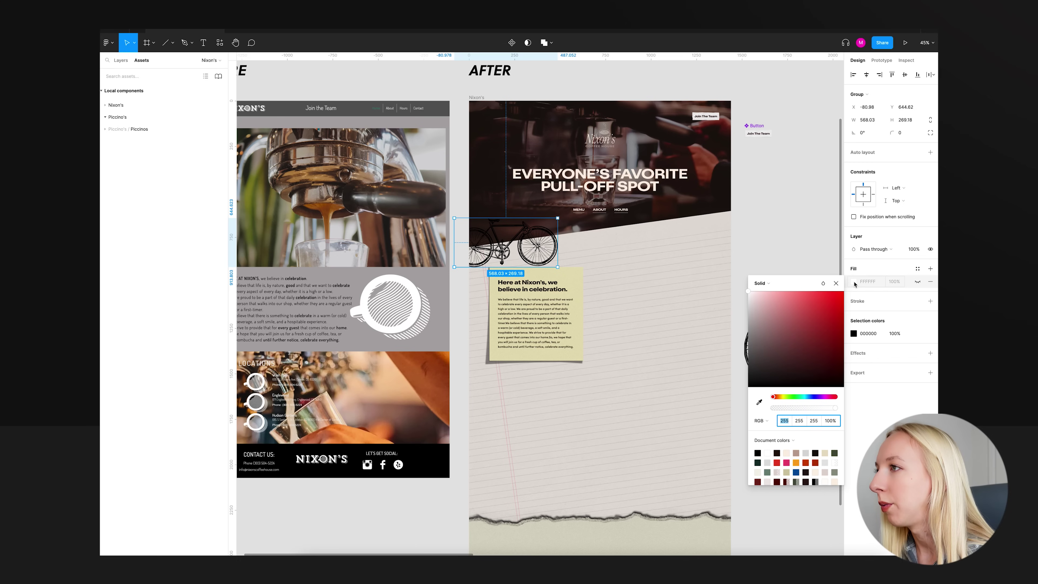
click(854, 299)
click(854, 333)
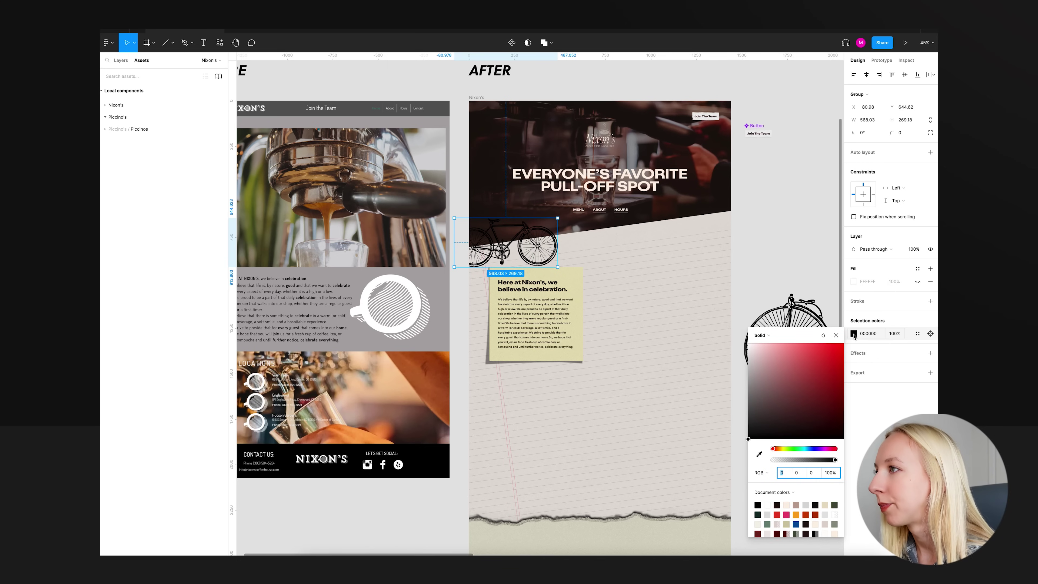
click(798, 503)
click(801, 205)
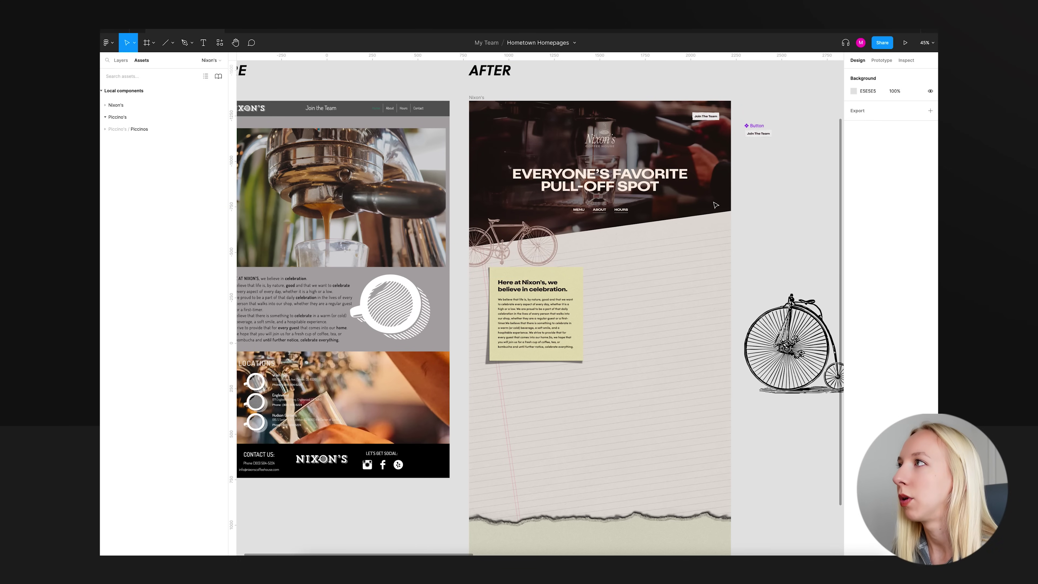
Move the penny-farthing up and to the right beside the frame.
scroll(716, 205, down, 2)
click(726, 270)
drag(725, 269, 750, 225)
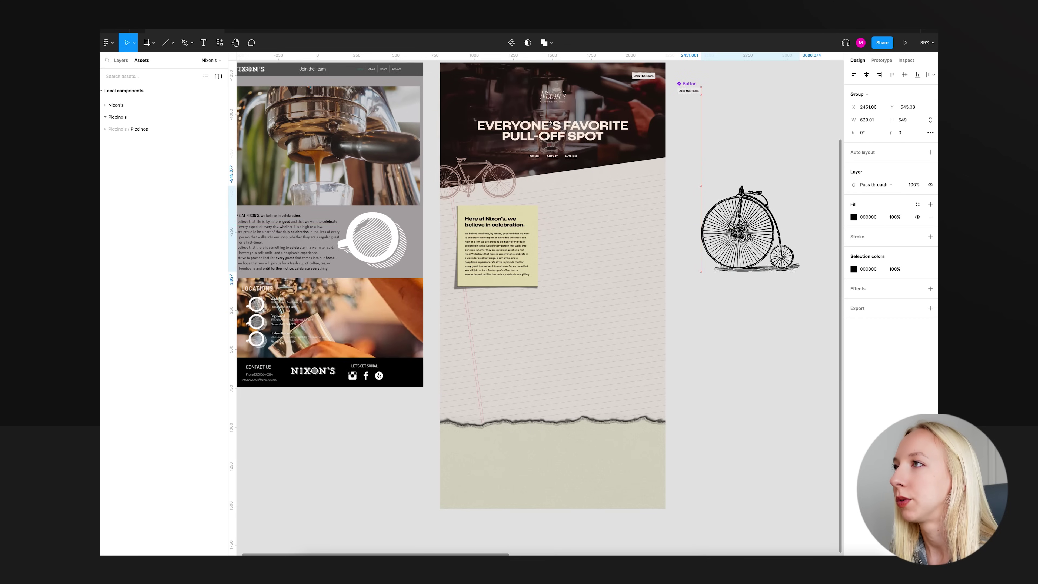
click(751, 311)
Bring the coffee-beans-in-hands photo from recent downloads onto the canvas.
scroll(748, 301, up, 3)
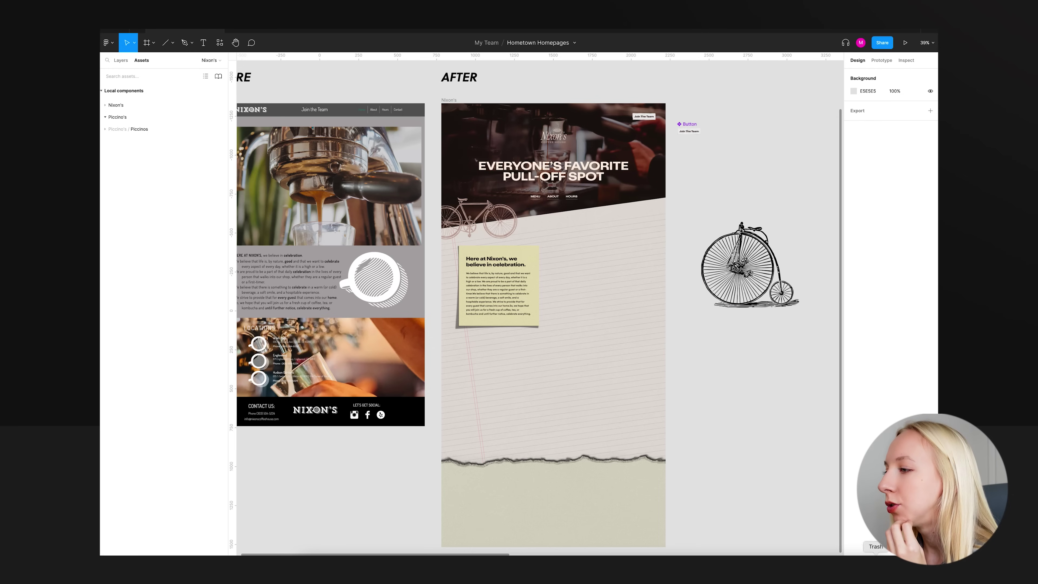
click(867, 550)
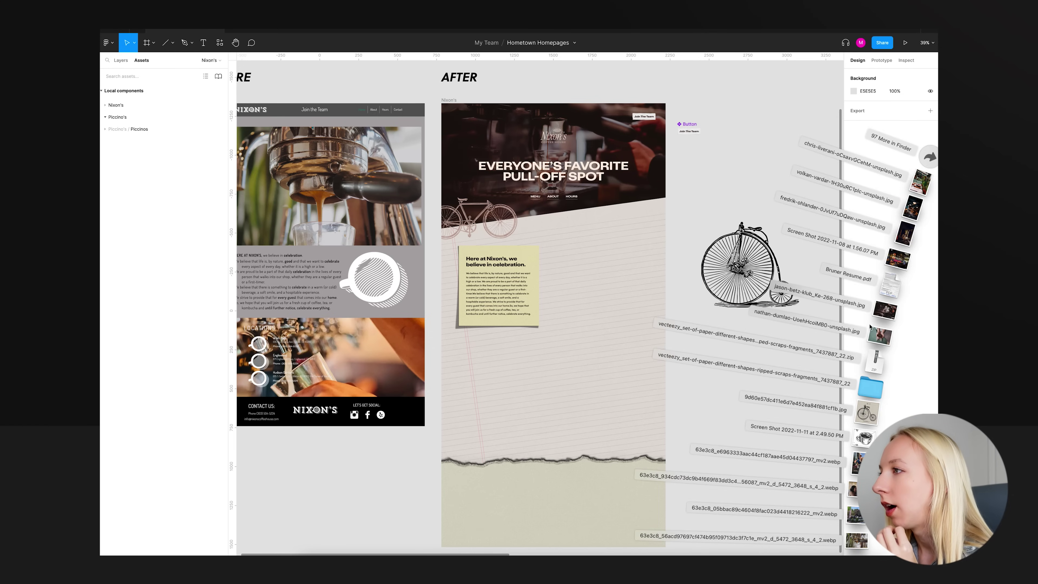
drag(869, 327, 726, 160)
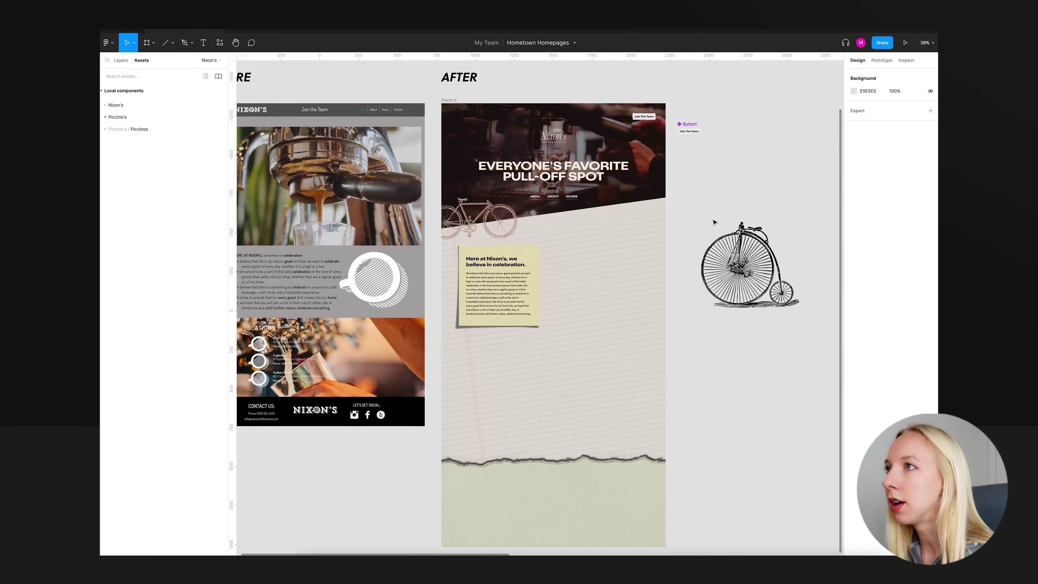
Rotate the coffee-beans photo -90° to portrait and scale it down to about 1737×1158.
scroll(678, 207, down, 5)
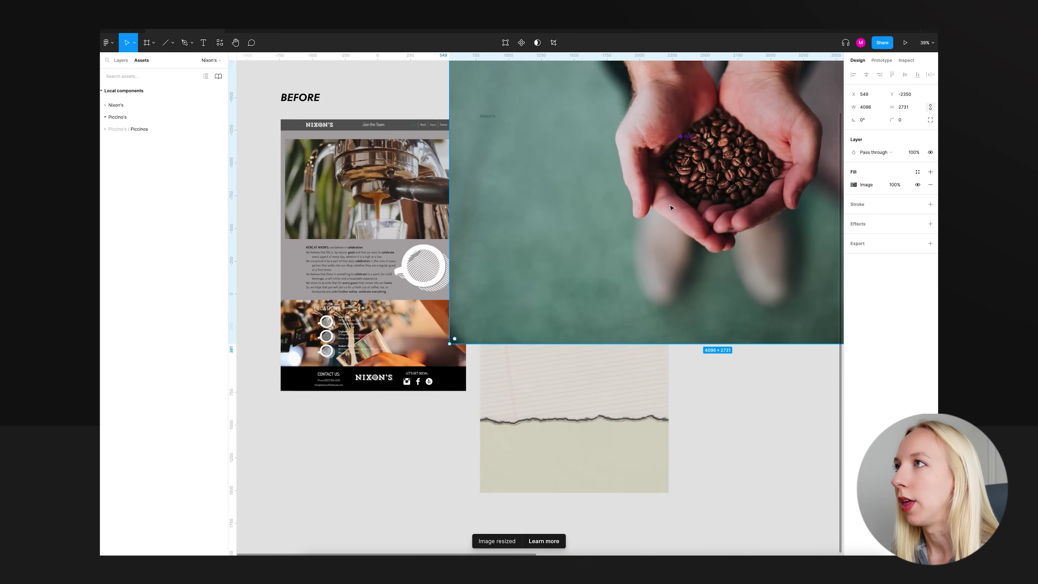
scroll(646, 171, right, 5)
drag(750, 80, 702, 313)
drag(673, 141, 767, 385)
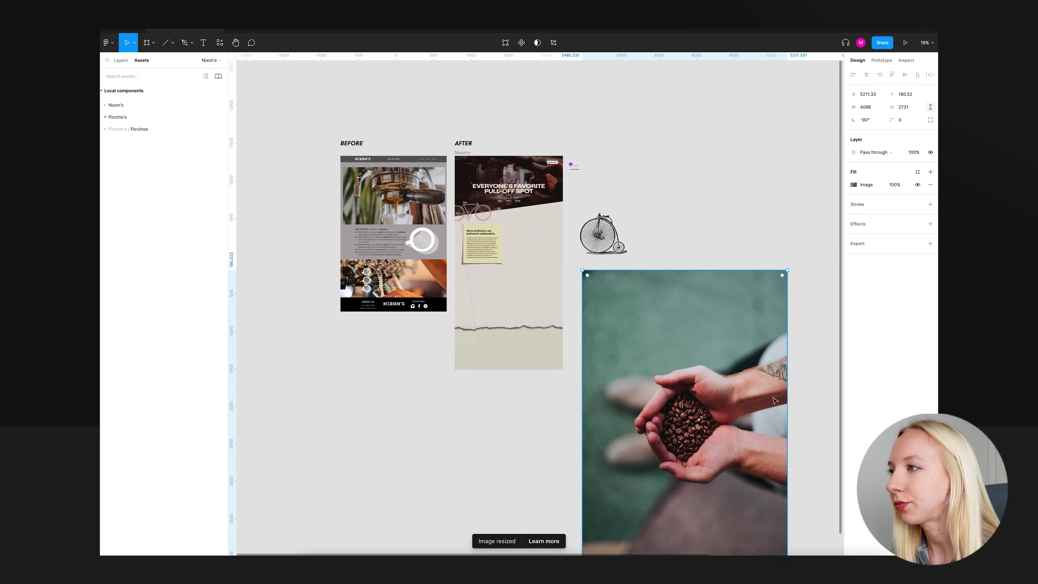
scroll(800, 522, down, 3)
drag(788, 529, 671, 347)
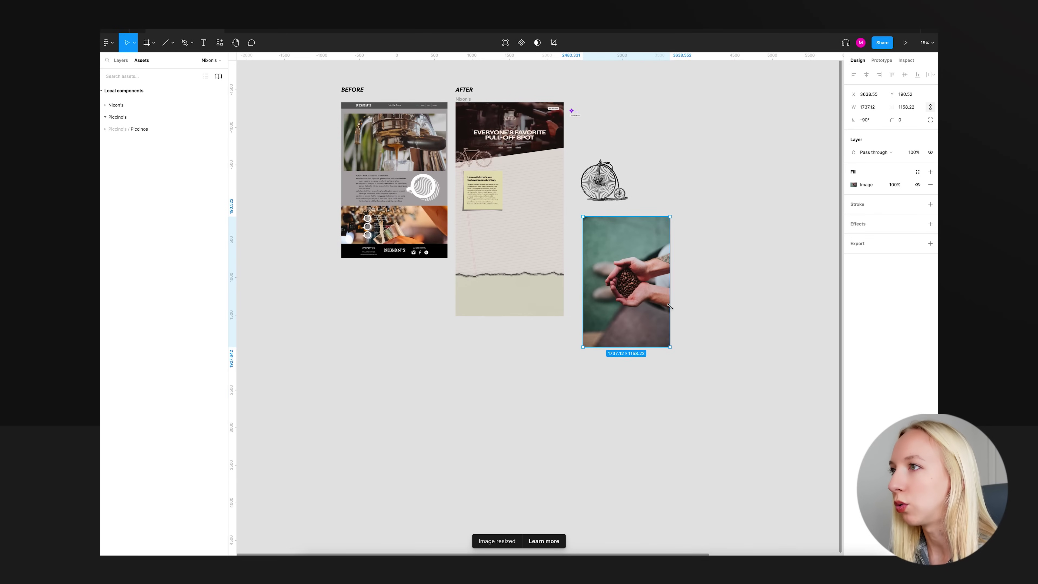
scroll(690, 263, up, 5)
scroll(689, 263, up, 3)
scroll(688, 262, down, 1)
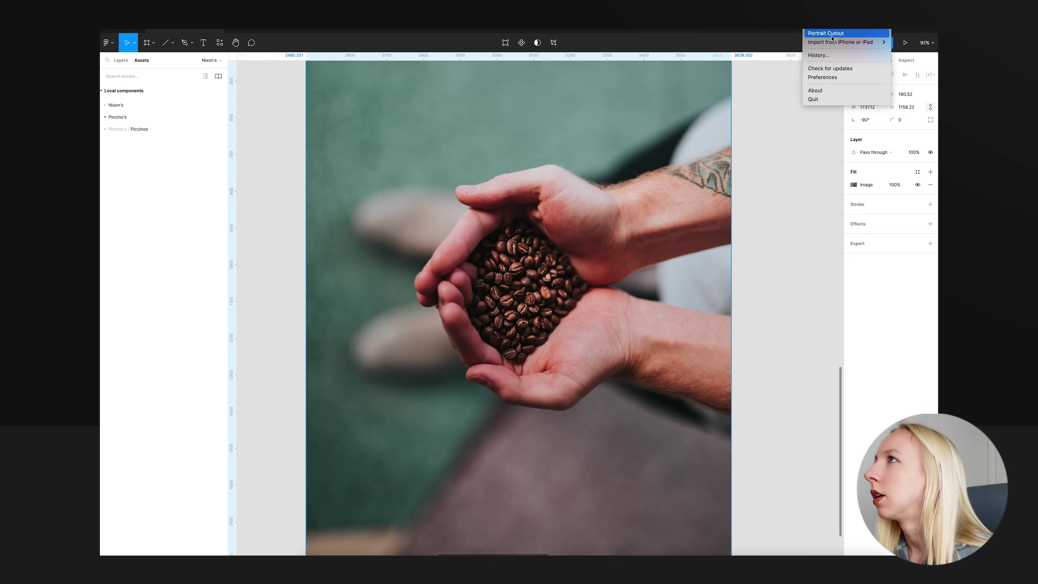
Run Portrait Cutout on the coffee photo, place the background-free result, and delete the original.
click(833, 36)
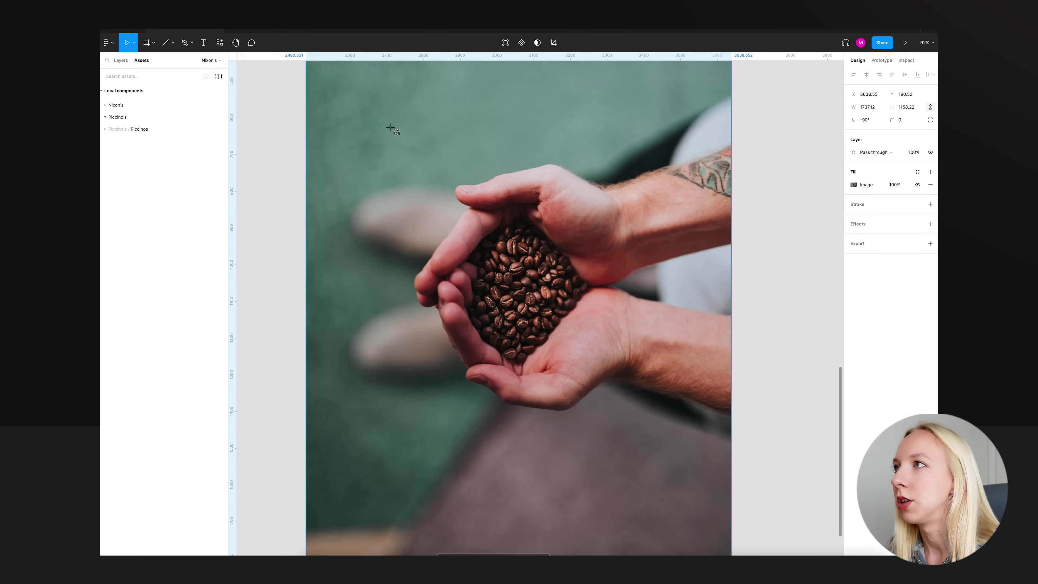
drag(390, 127, 732, 439)
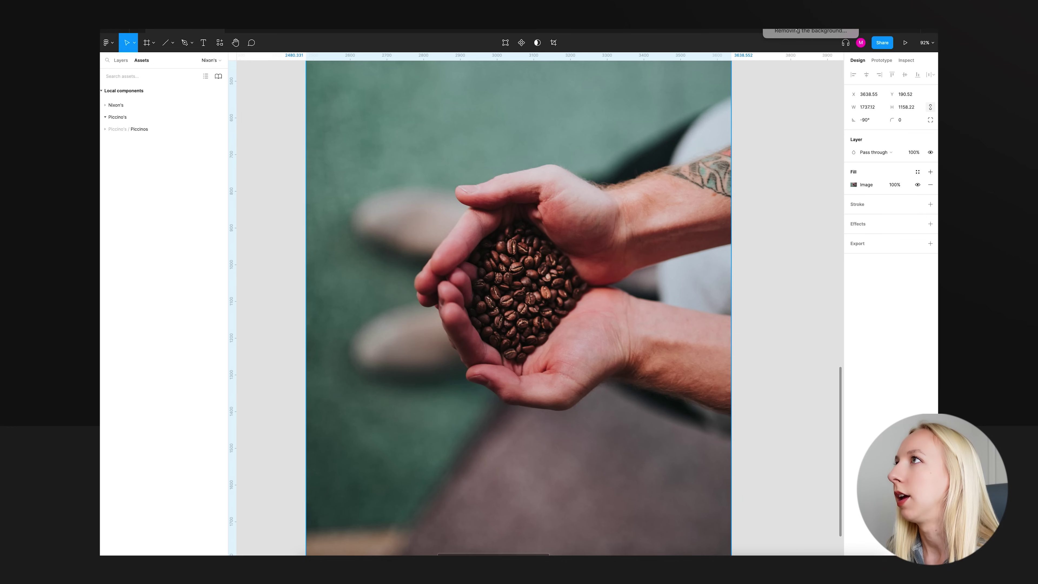
drag(161, 488, 773, 277)
key(shift+1)
drag(631, 288, 477, 438)
click(665, 277)
key(Delete)
Try the cutout on the Nixon's frame at half size, then delete it.
drag(590, 404, 595, 194)
scroll(510, 210, up, 5)
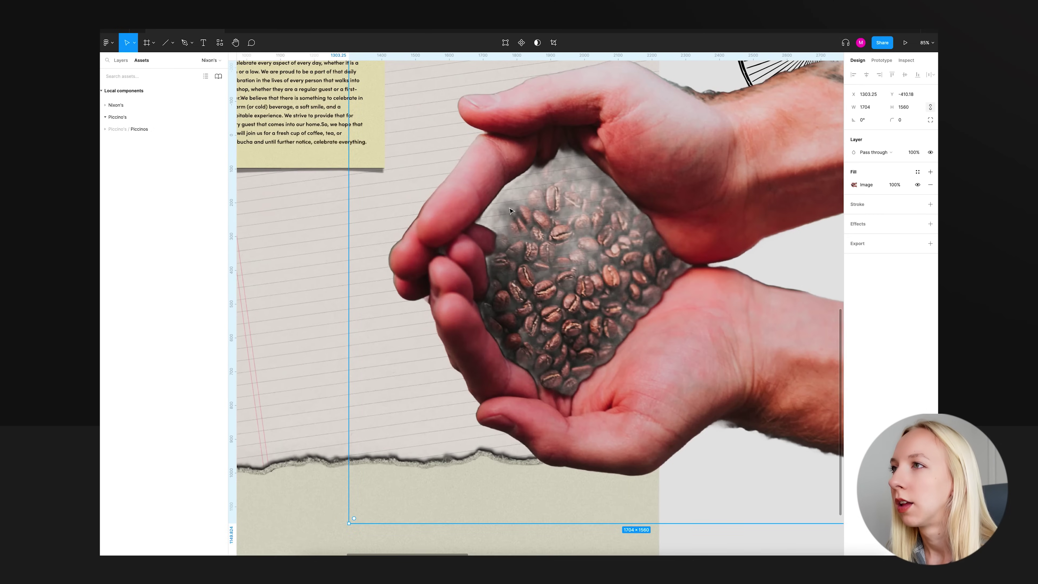
scroll(549, 253, down, 5)
scroll(564, 217, up, 3)
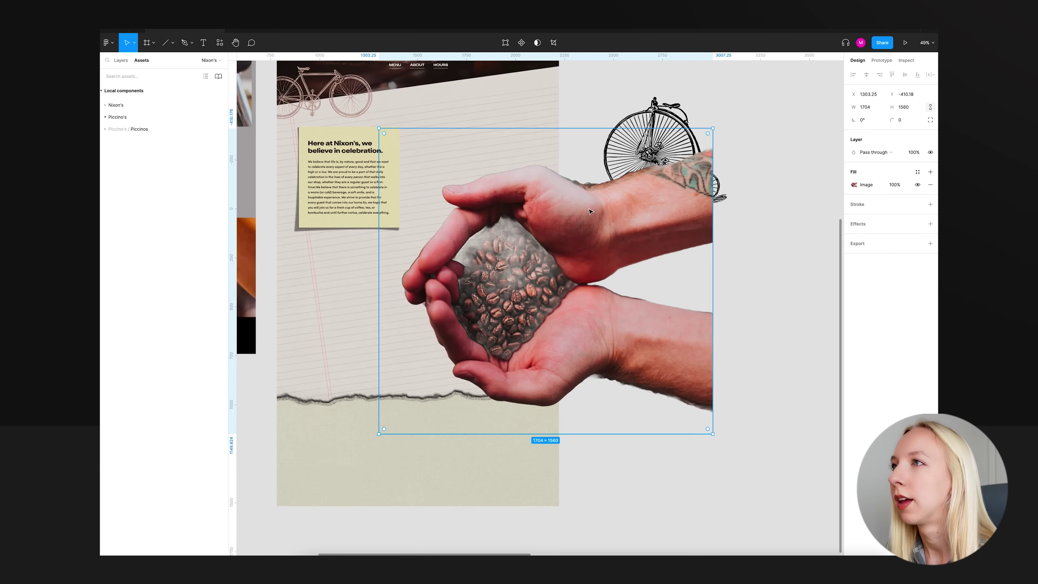
drag(714, 267, 544, 272)
scroll(441, 273, up, 4)
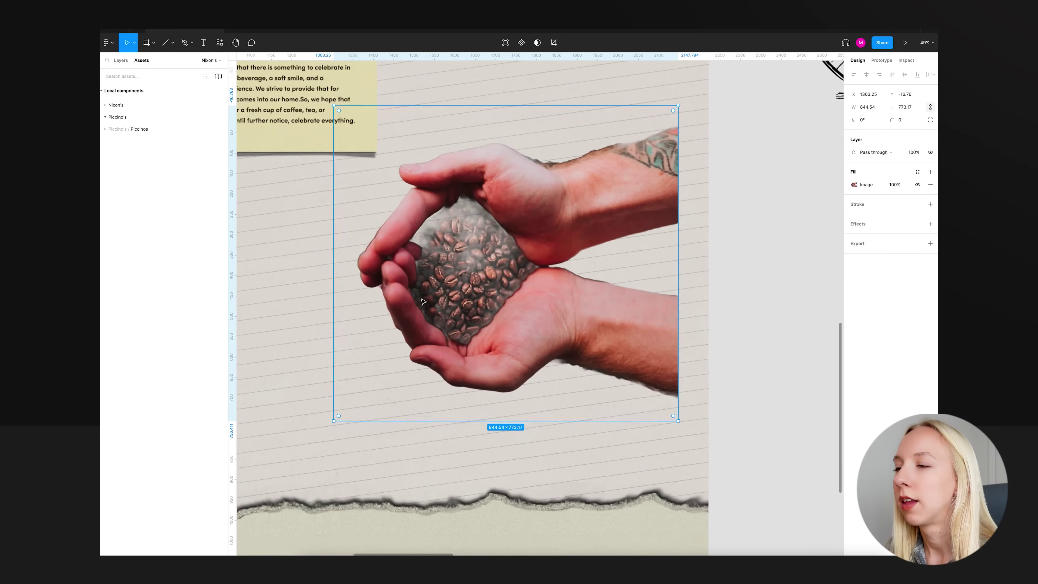
scroll(468, 274, down, 4)
drag(469, 274, 687, 291)
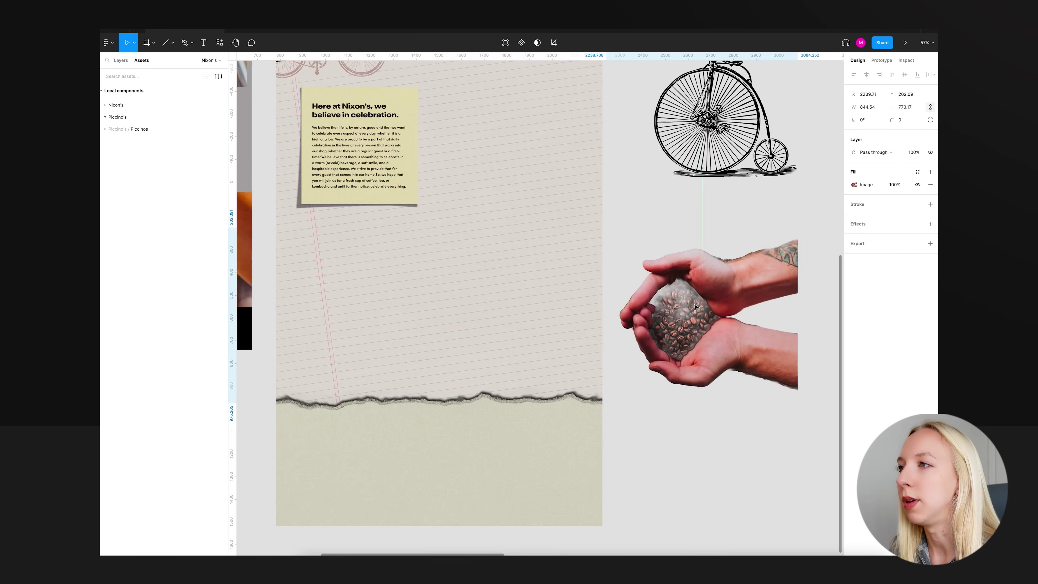
scroll(688, 289, down, 4)
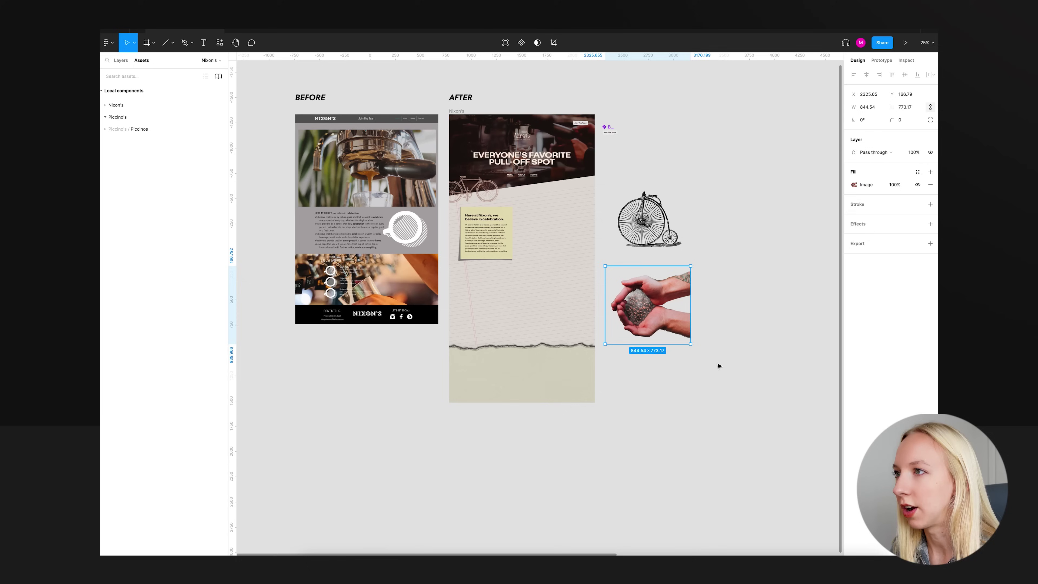
click(720, 365)
click(629, 309)
key(Delete)
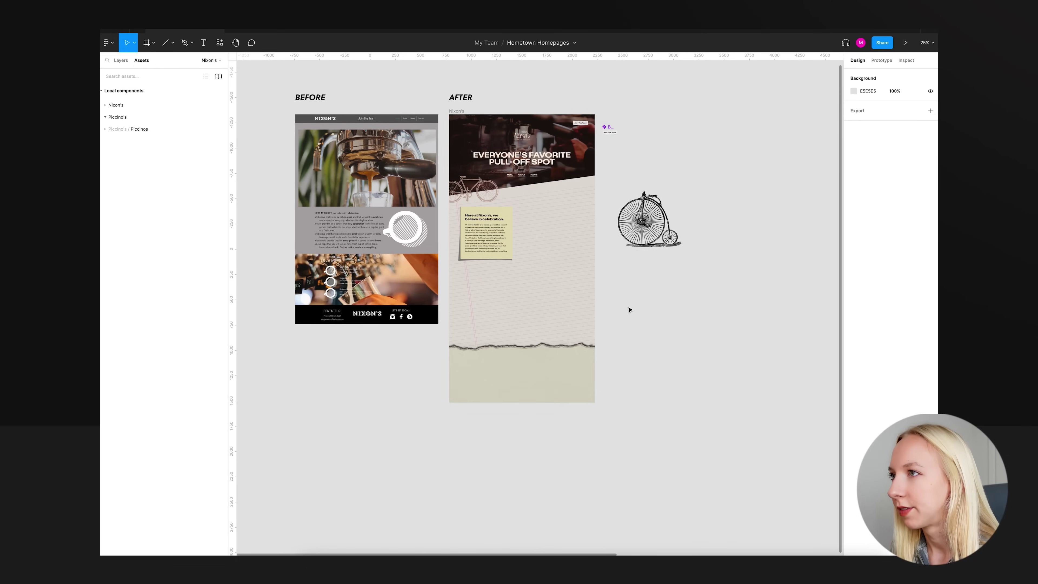
Copy the finished coffee-hands image from the other frame and paste it beside the celebration note.
scroll(629, 309, right, 10)
click(678, 250)
scroll(689, 256, left, 1)
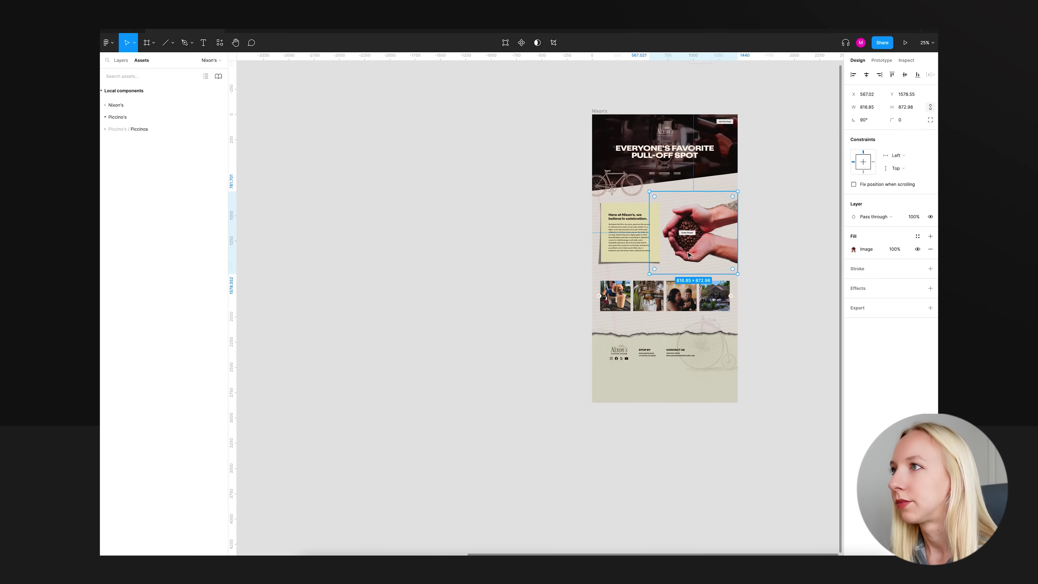
key(ctrl+c)
scroll(689, 256, left, 5)
scroll(586, 235, up, 3)
key(ctrl+v)
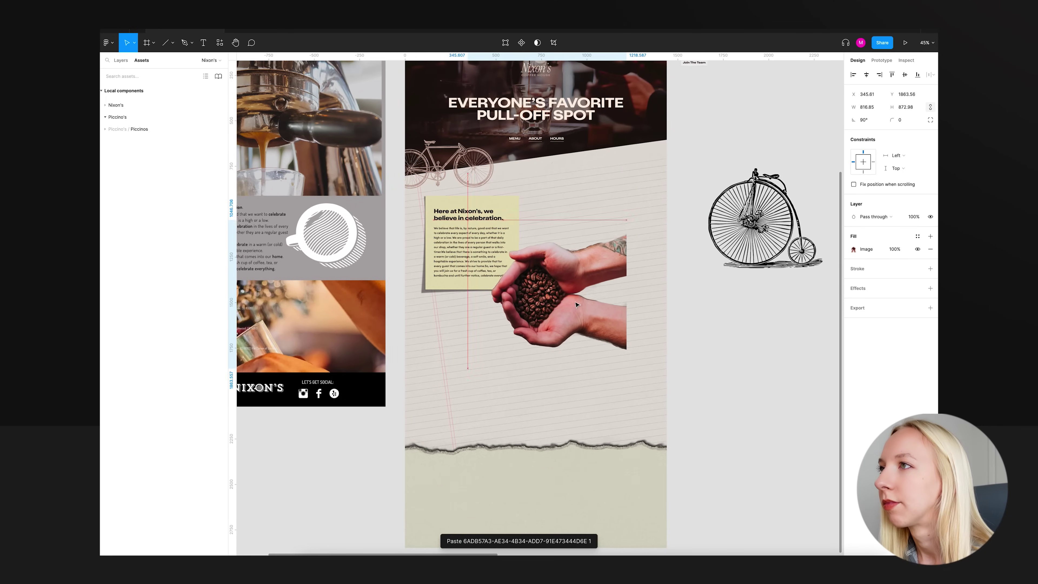
drag(576, 305, 606, 262)
key(Escape)
scroll(665, 292, up, 5)
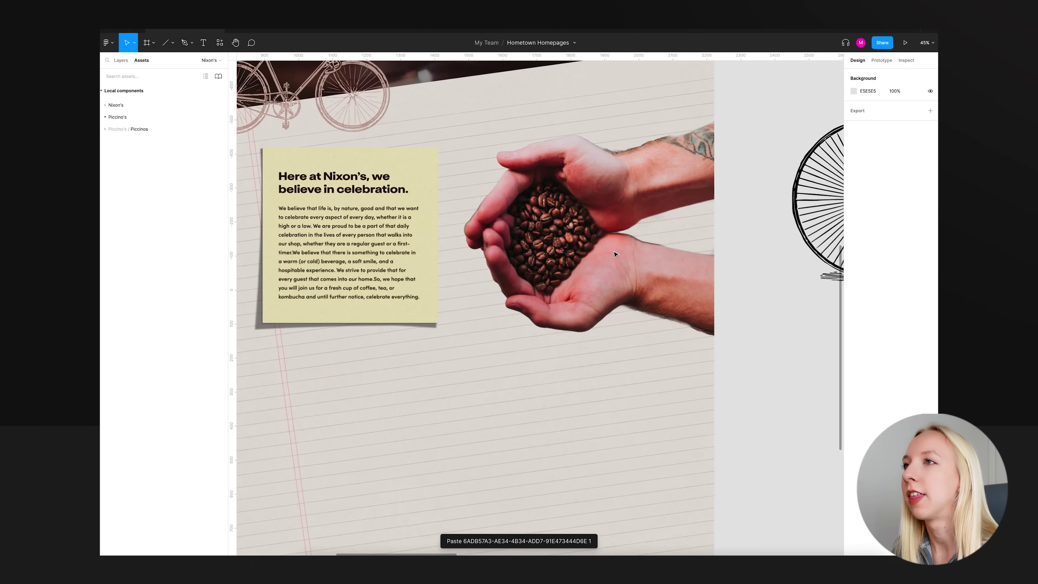
scroll(658, 278, down, 5)
scroll(654, 262, up, 2)
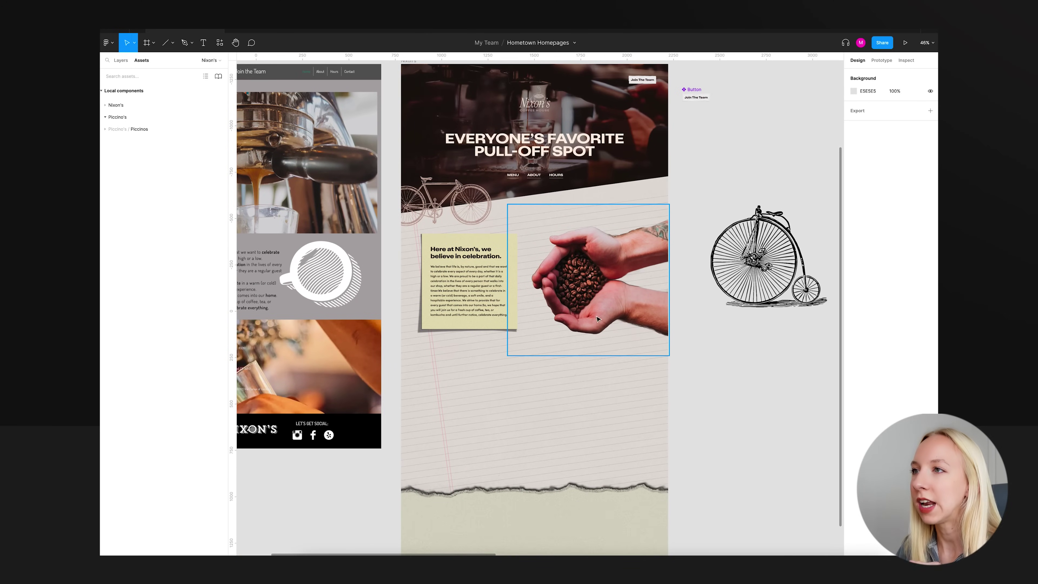
scroll(615, 273, up, 1)
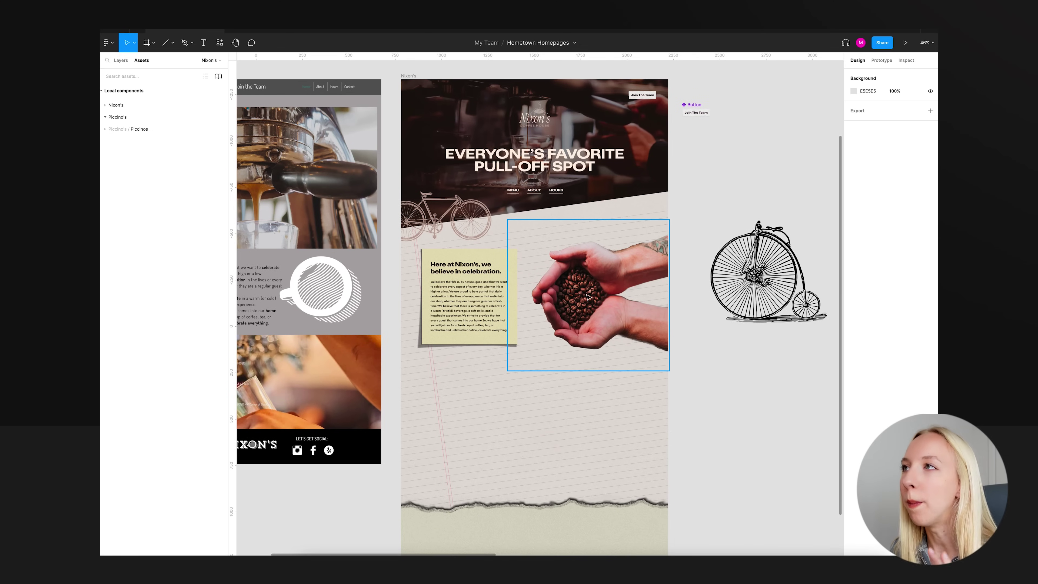
Duplicate the Join The Team button onto the cupped coffee beans and relabel it 'Order Ahead'.
click(653, 98)
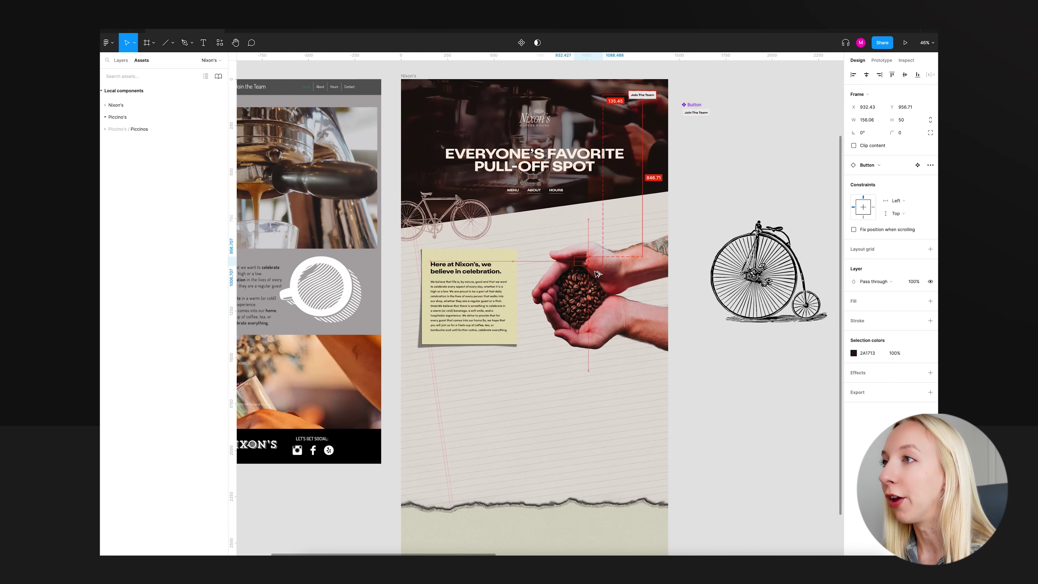
drag(598, 274, 589, 301)
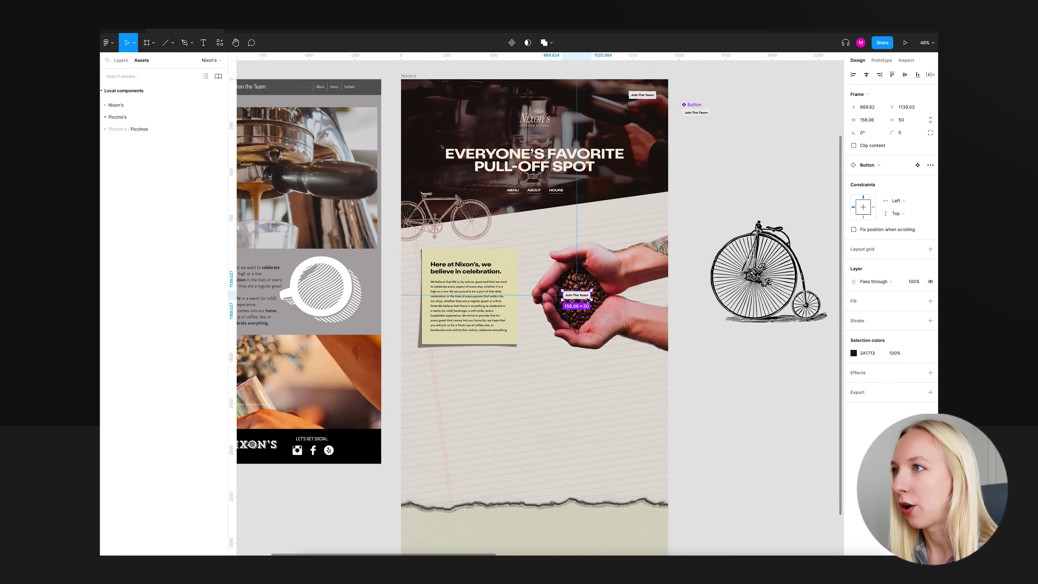
scroll(585, 298, up, 5)
double_click(577, 294)
double_click(577, 294)
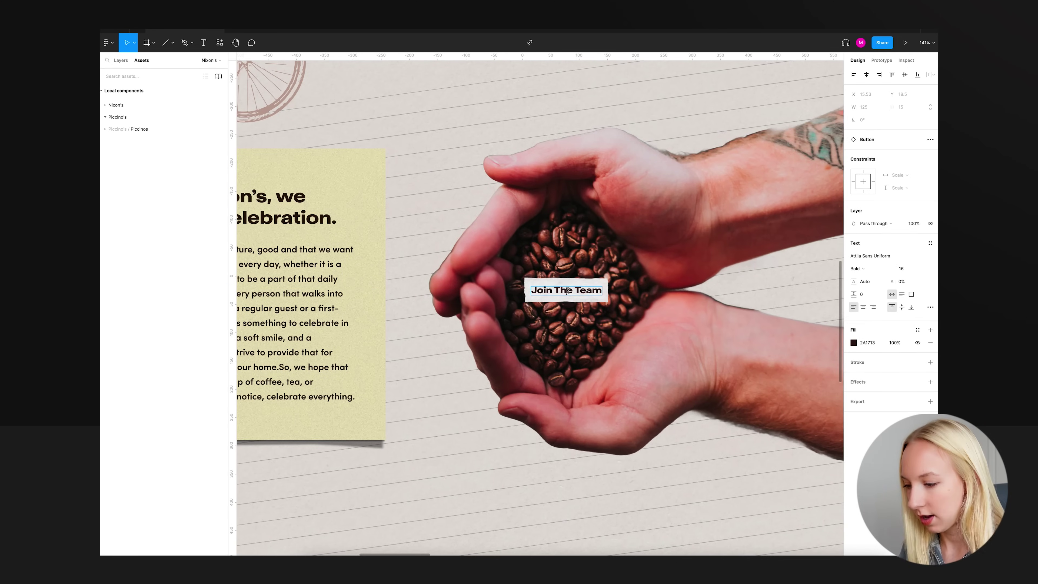
triple_click(567, 291)
text(Order A)
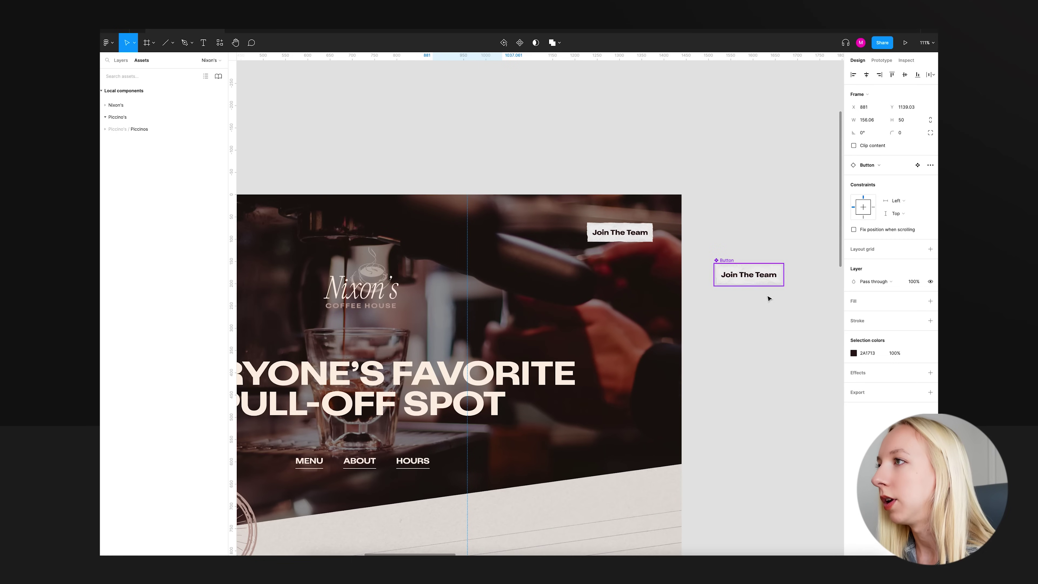
Deselect the text and zoom out to about 44% to show the full Nixon's frame.
double_click(748, 275)
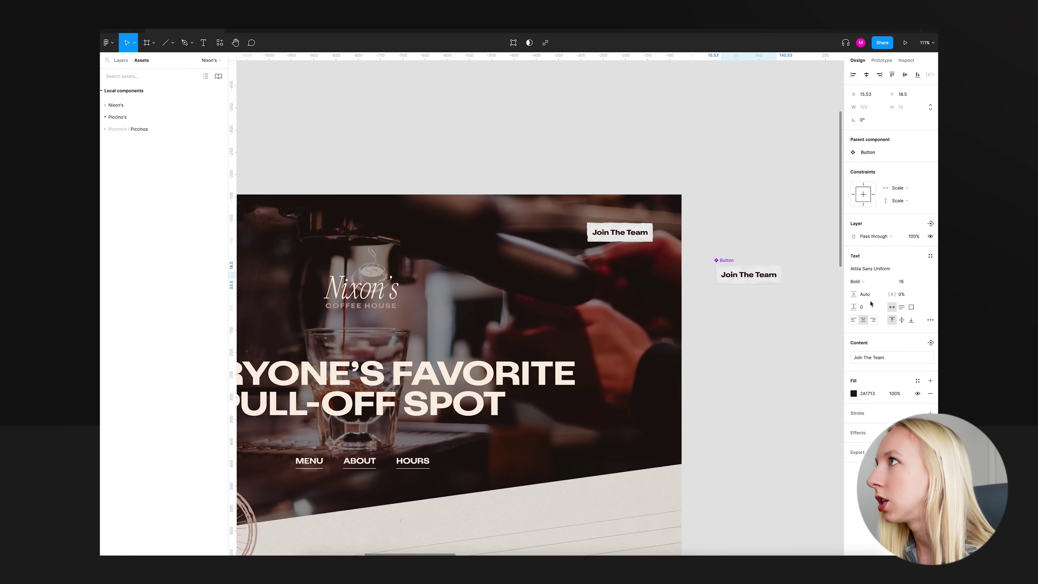
click(731, 401)
scroll(727, 406, down, 5)
scroll(726, 406, down, 3)
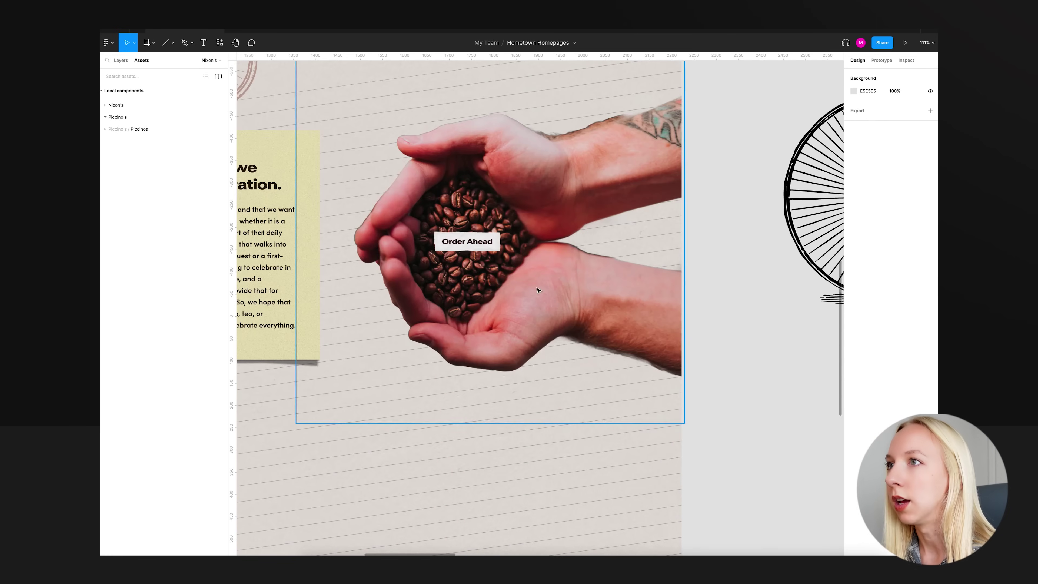
scroll(470, 242, up, 2)
scroll(716, 338, down, 5)
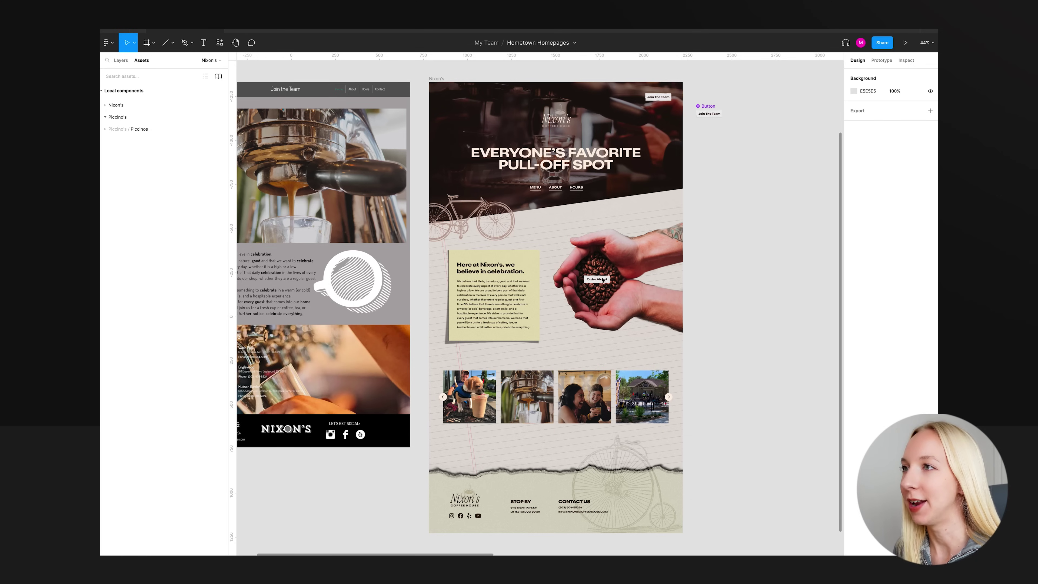
Add a Variant property to the Join The Team Button component and create a second variant.
scroll(736, 96, up, 10)
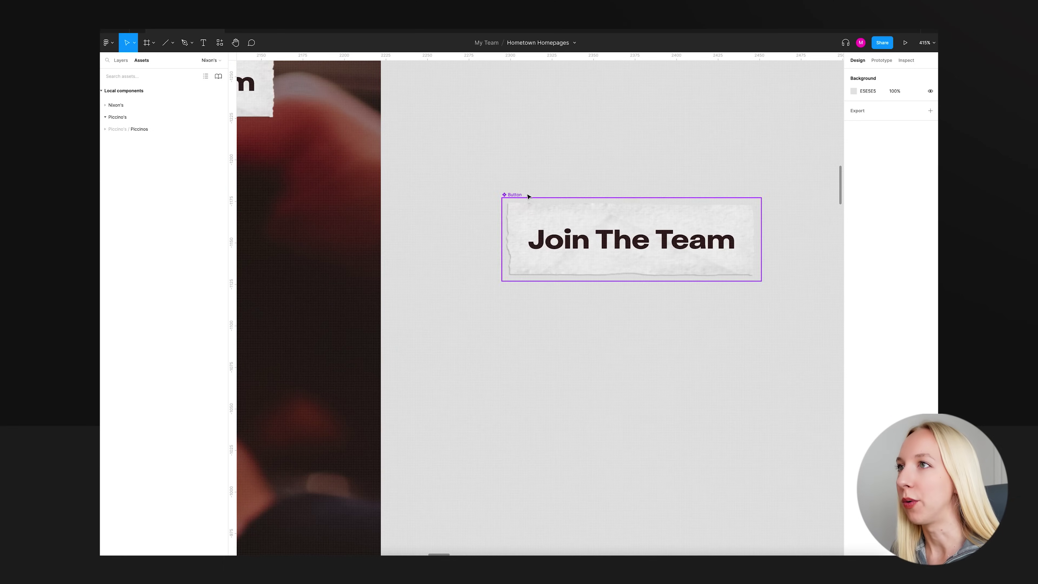
click(516, 196)
scroll(686, 196, right, 3)
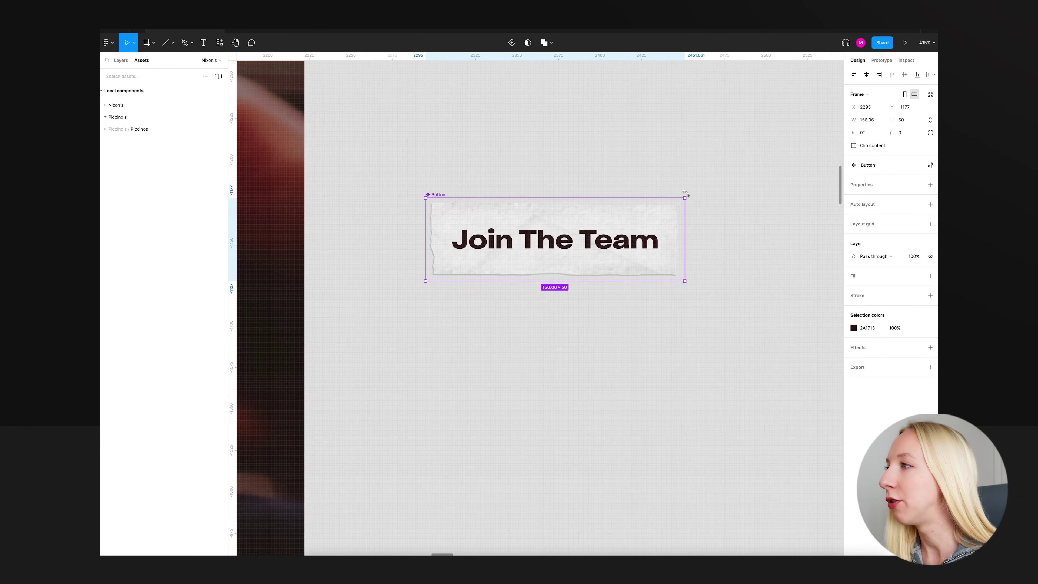
click(930, 185)
click(893, 212)
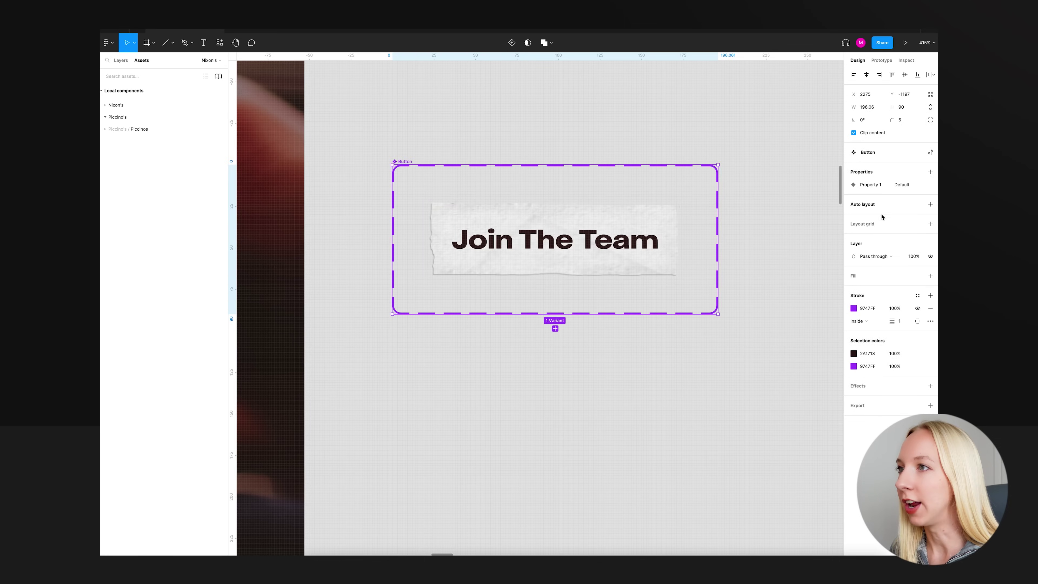
click(555, 326)
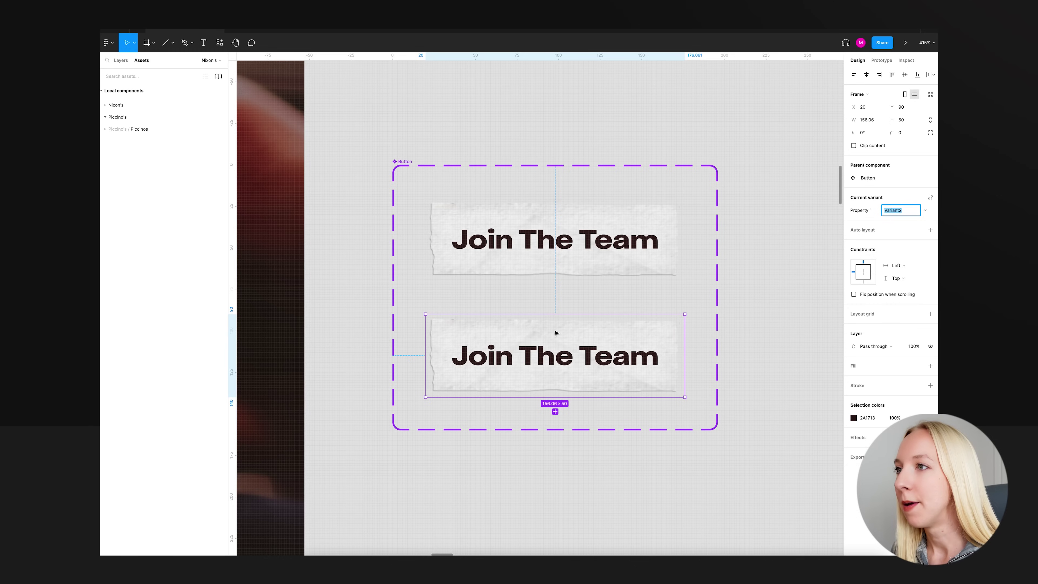
Rename the variant property to Animation and set the second variant's value to Hover.
click(864, 212)
text(Anim)
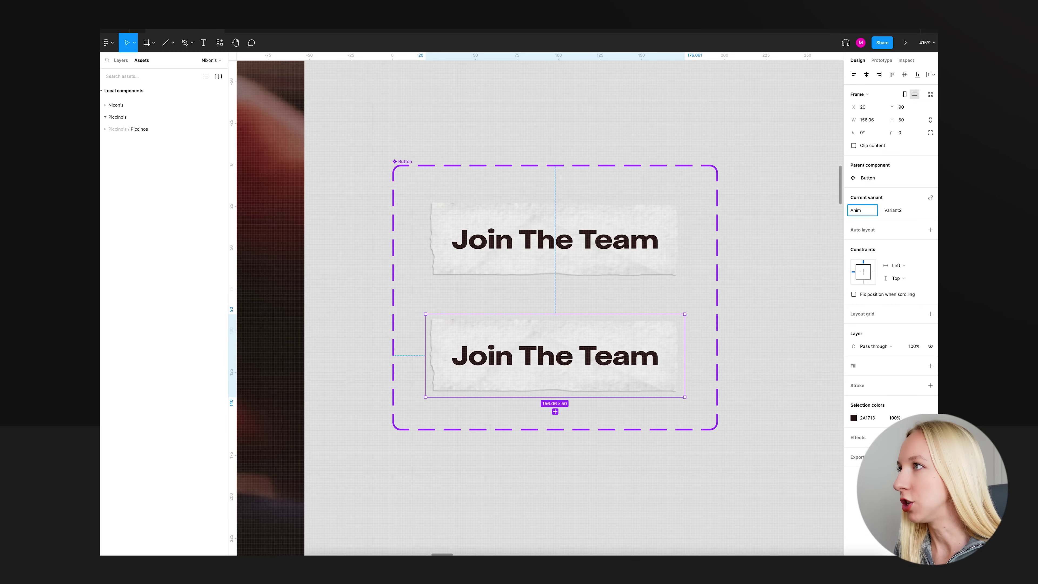
text(ation)
key(Return)
click(656, 225)
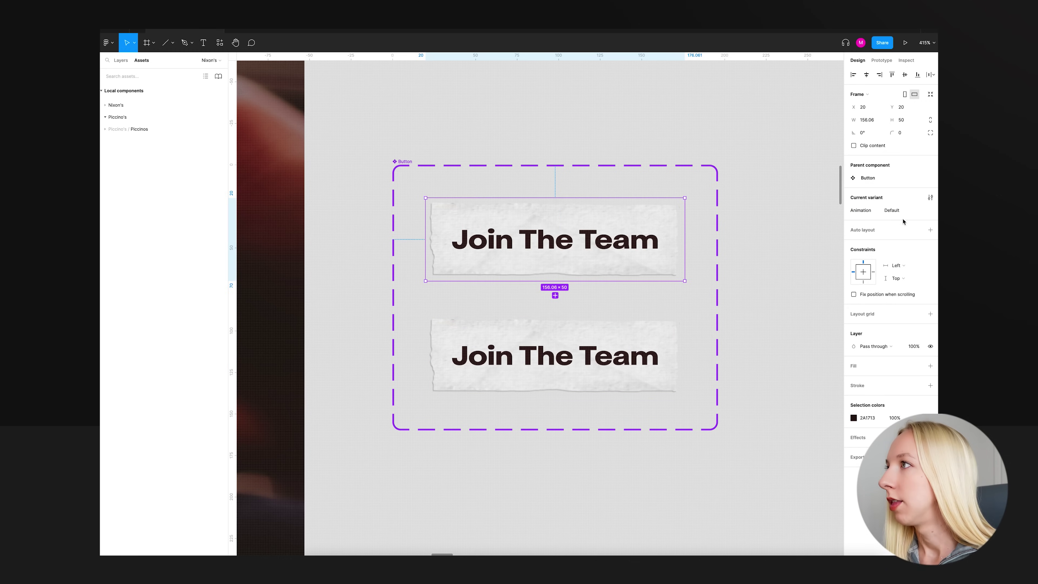
click(897, 210)
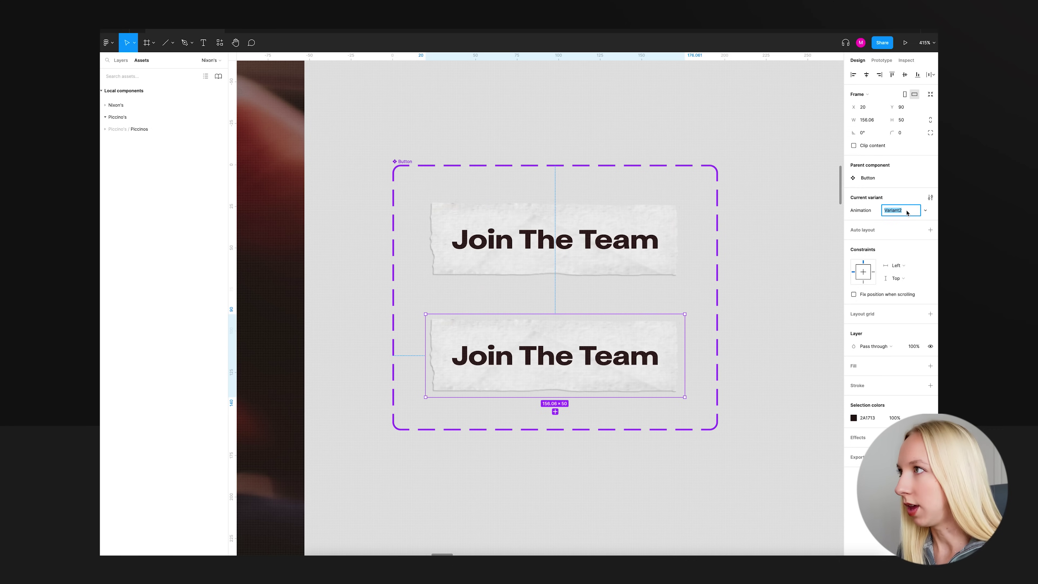
text(Hover)
key(Return)
click(789, 254)
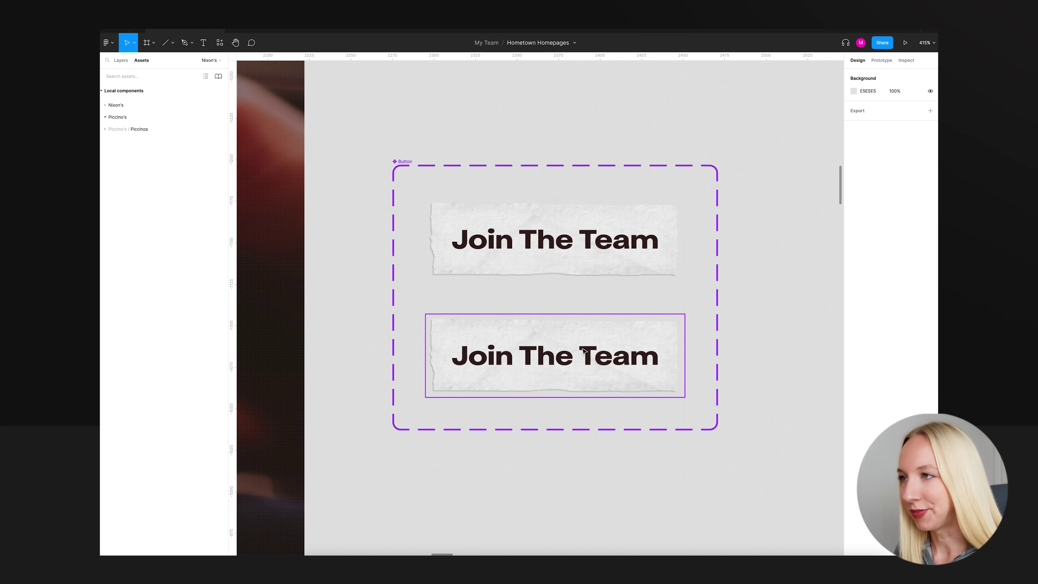
Tilt the Hover variant's Join The Team label to about -1.35°.
double_click(592, 357)
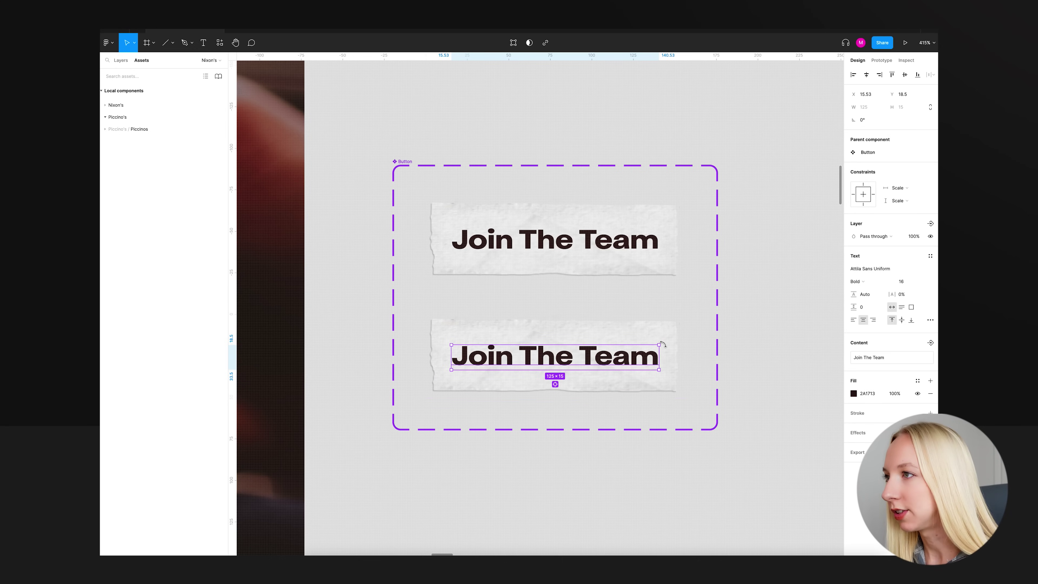
drag(663, 344, 664, 348)
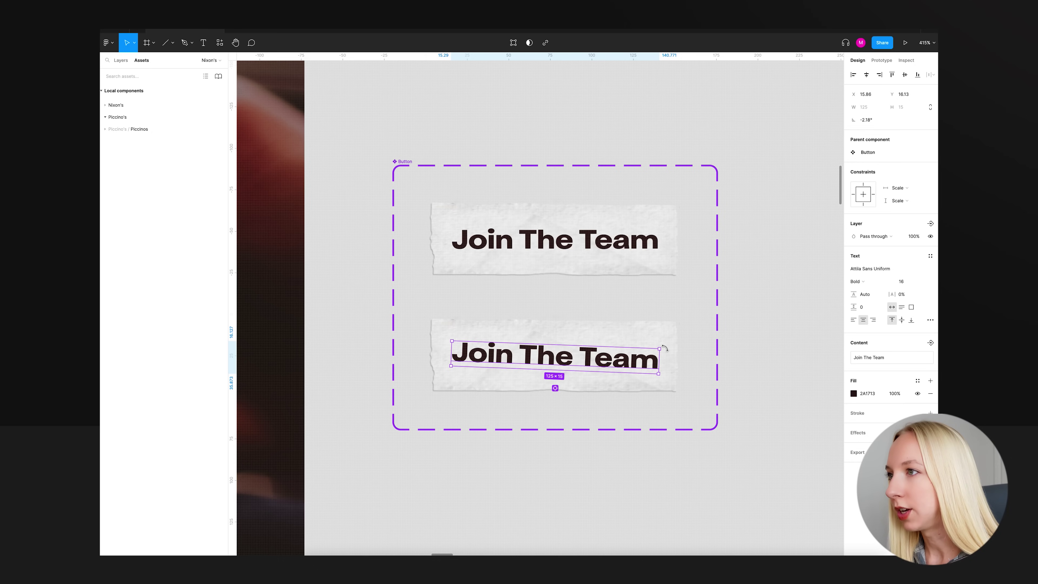
drag(665, 348, 664, 347)
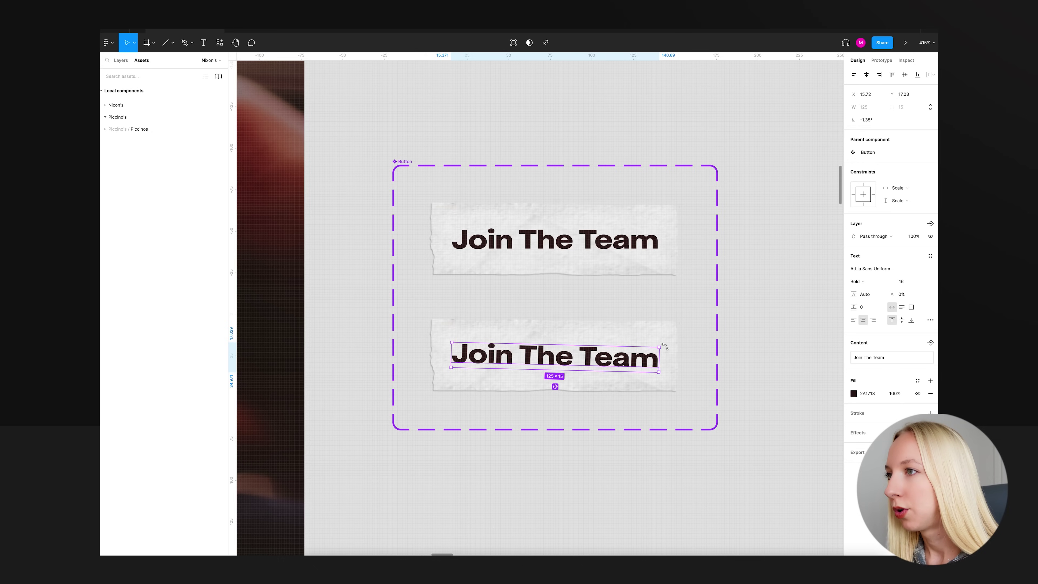
Tilt the torn-paper background about 2° and nudge it slightly left.
key(Escape)
key(Escape)
key(Escape)
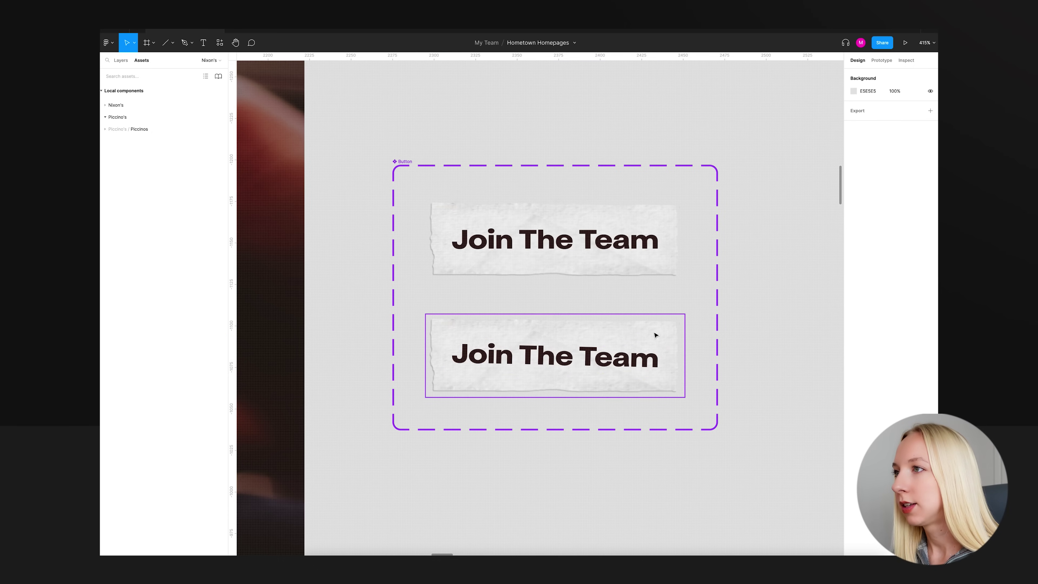
scroll(597, 336, down, 10)
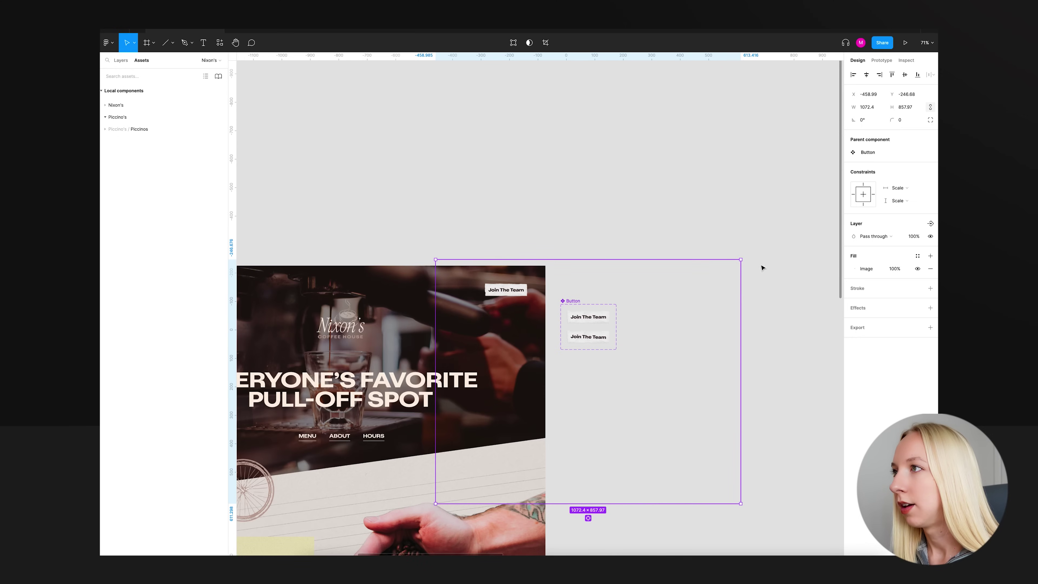
drag(749, 262, 749, 264)
scroll(559, 321, up, 10)
key(Left)
key(Left)
key(Left)
key(Left)
key(Left)
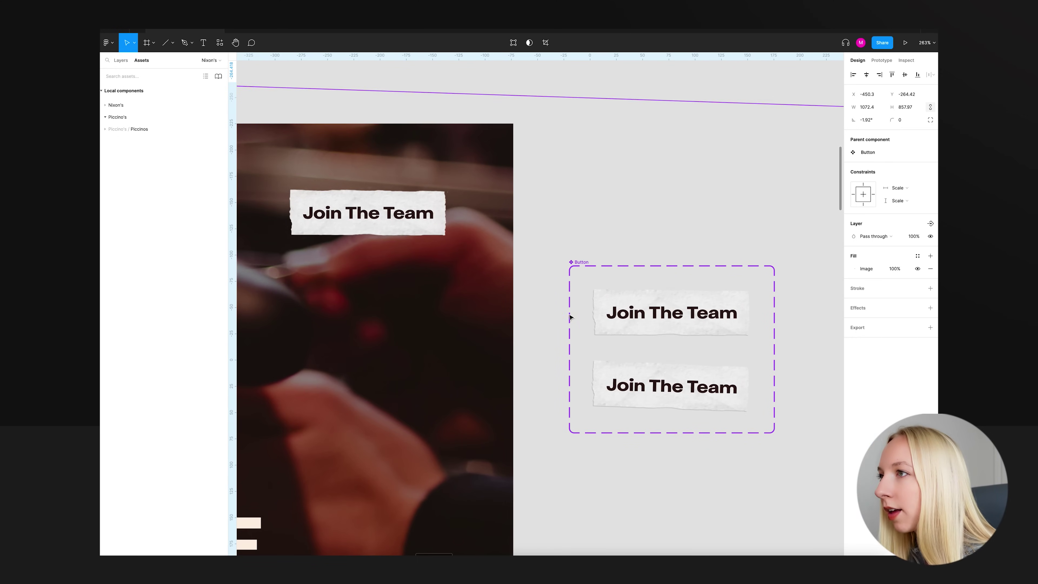
scroll(559, 321, down, 8)
click(691, 220)
Move the button variant set to sit beside the hero image.
scroll(561, 290, up, 4)
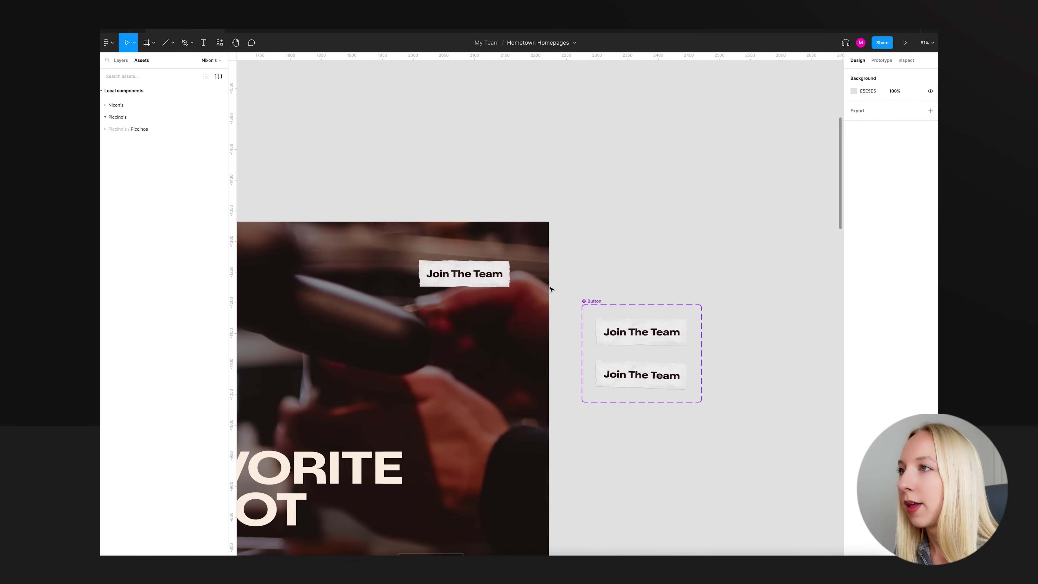
click(609, 276)
scroll(647, 279, down, 4)
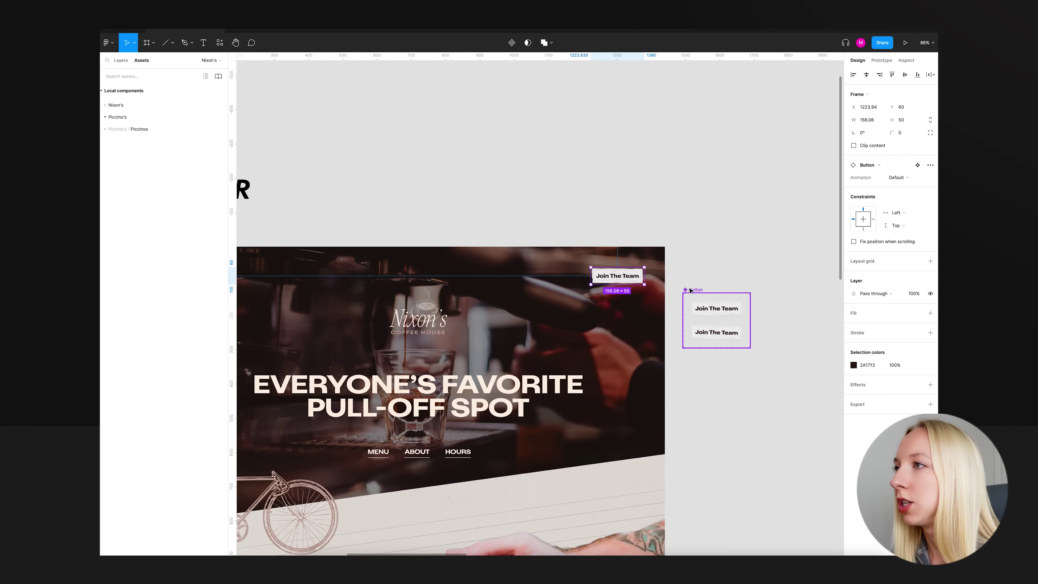
drag(691, 282, 742, 113)
scroll(797, 206, up, 1)
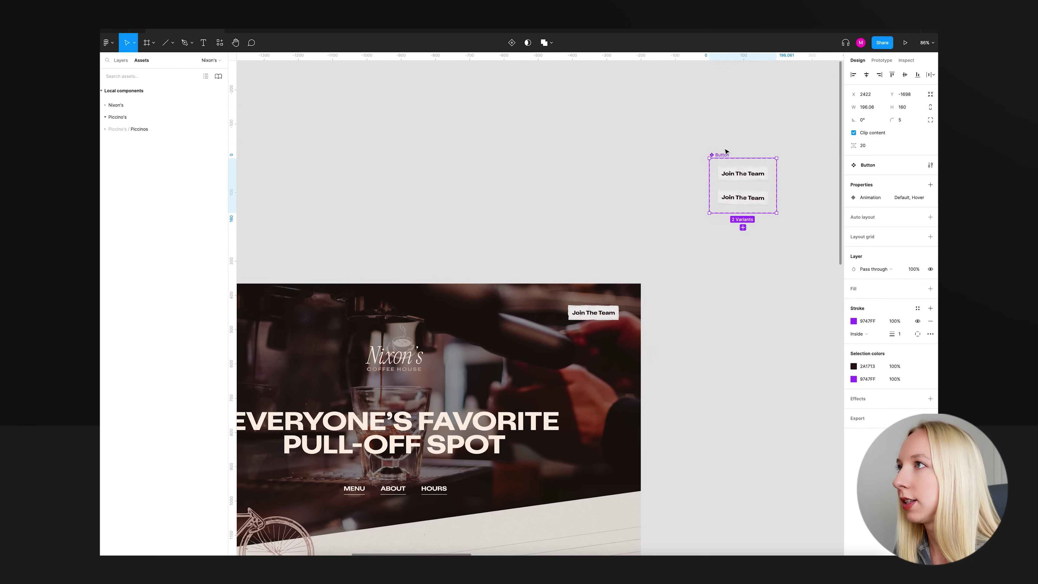
drag(725, 151, 691, 279)
scroll(764, 295, up, 5)
scroll(763, 295, up, 8)
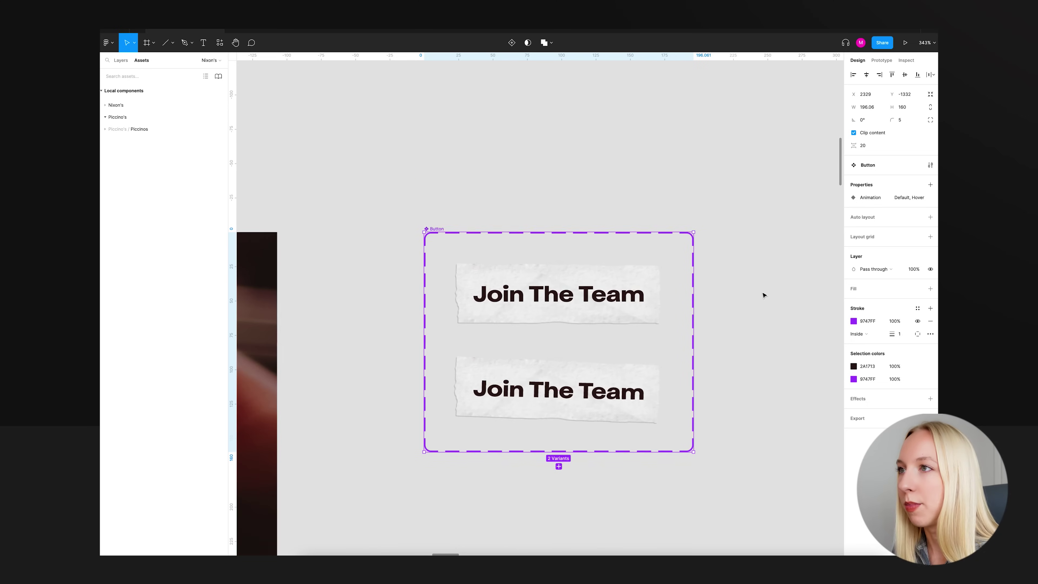
Add a prototype interaction to the Default button variant.
click(597, 239)
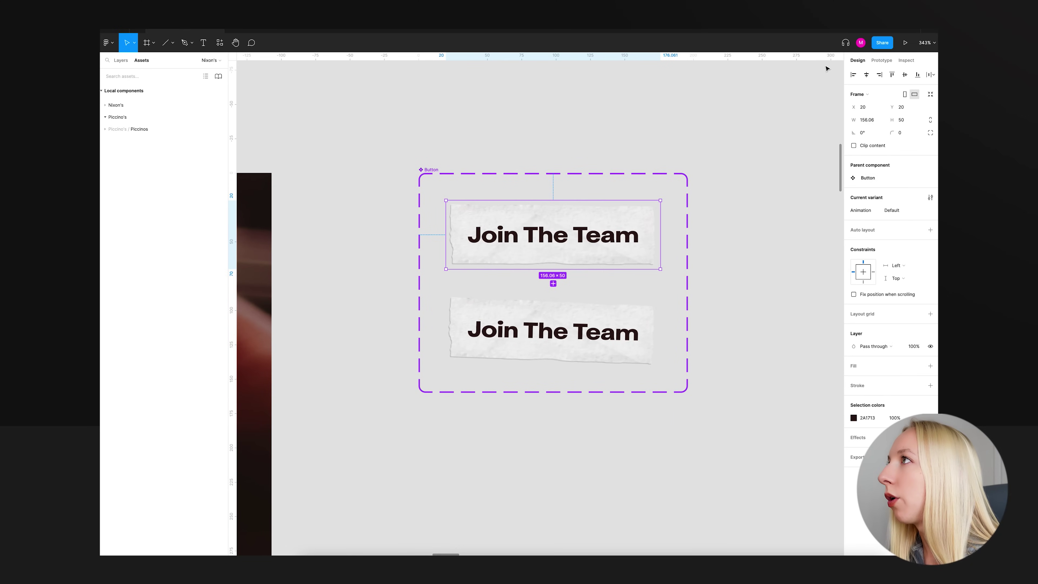
click(872, 62)
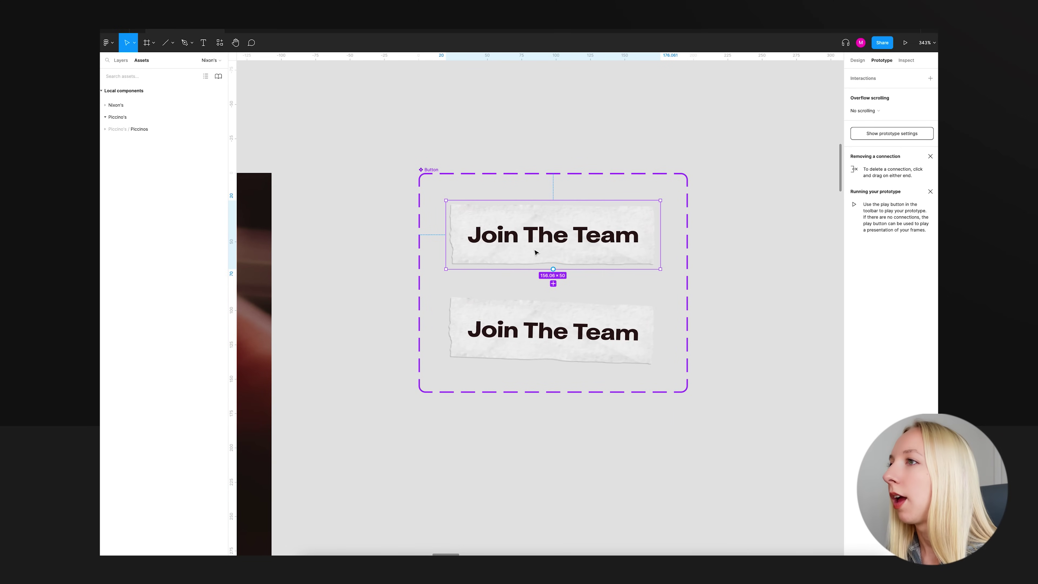
click(931, 79)
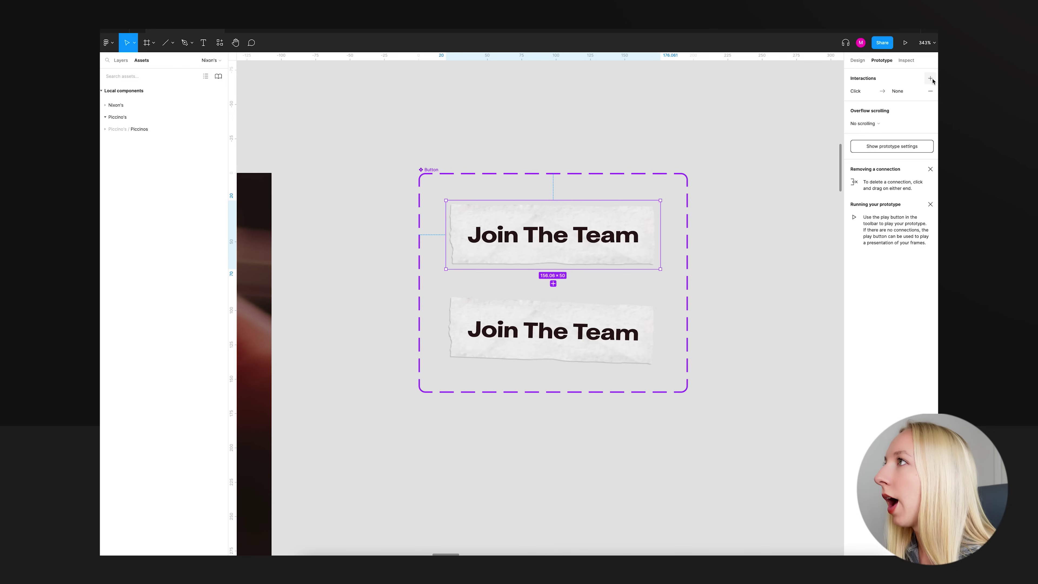
click(866, 91)
Set the interaction to While hovering, Change to, with Animation set to Hover.
click(785, 109)
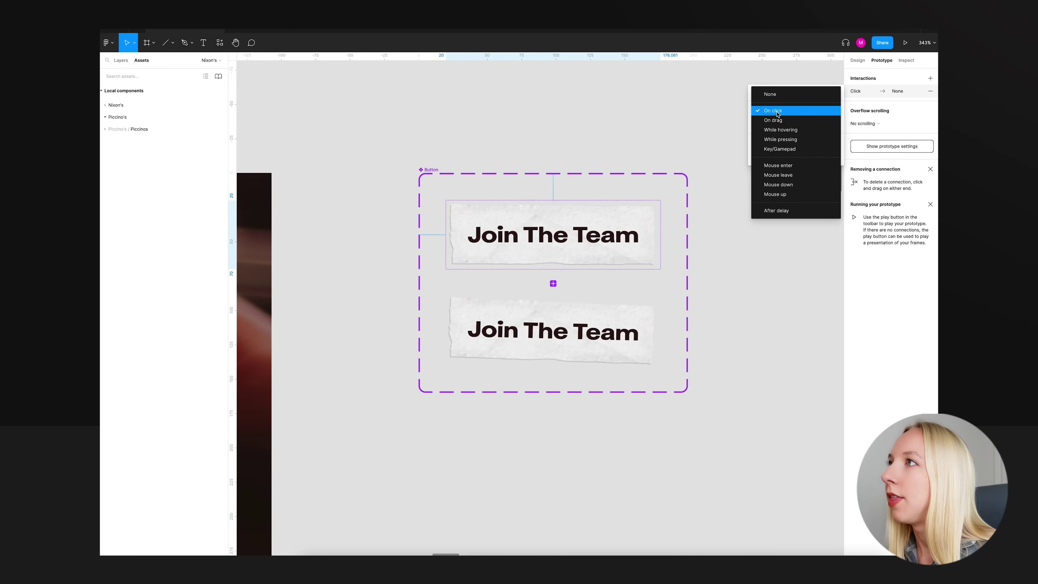
click(778, 130)
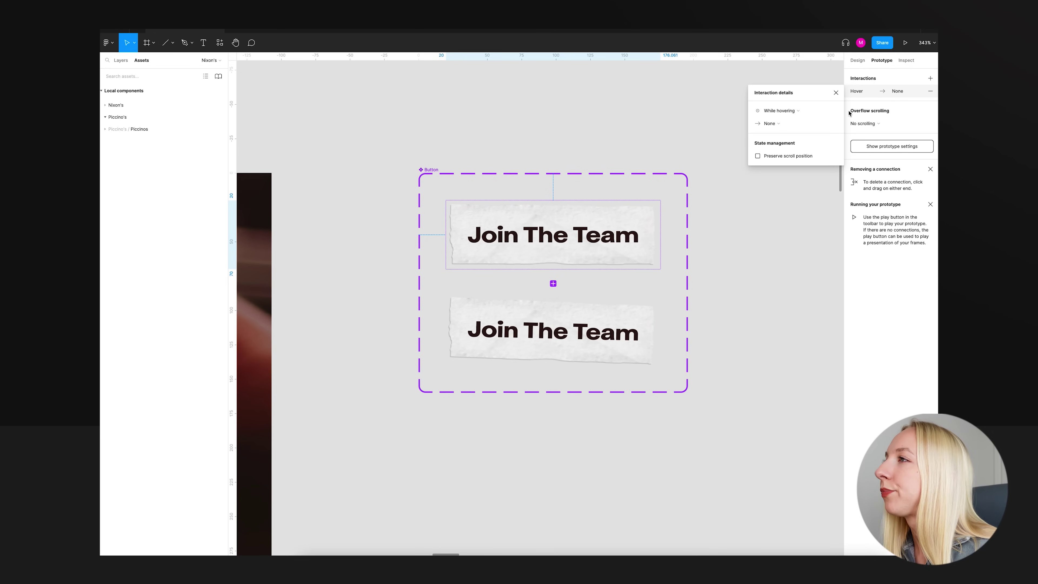
click(792, 124)
click(794, 149)
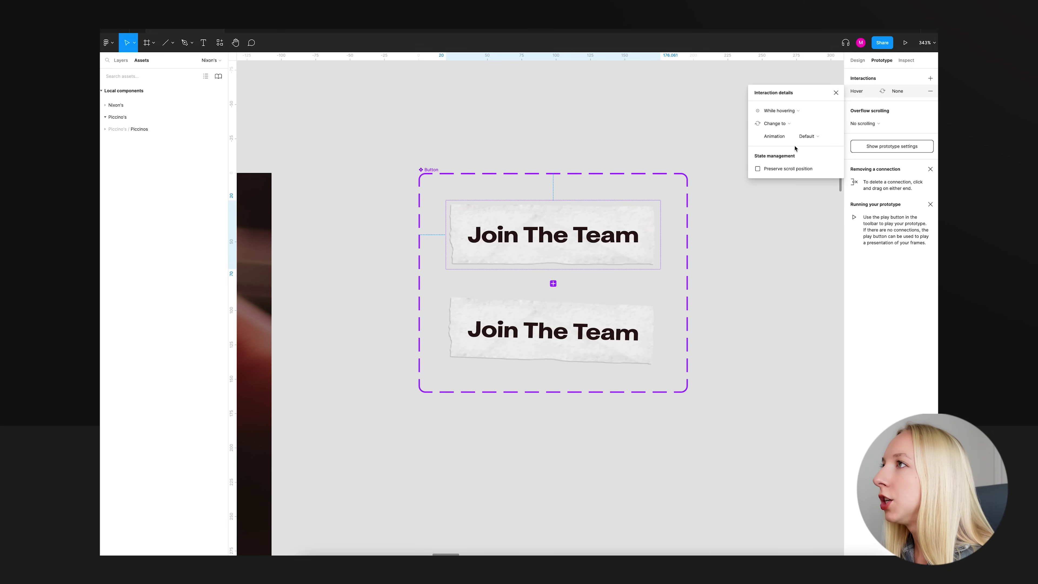
click(814, 138)
click(814, 146)
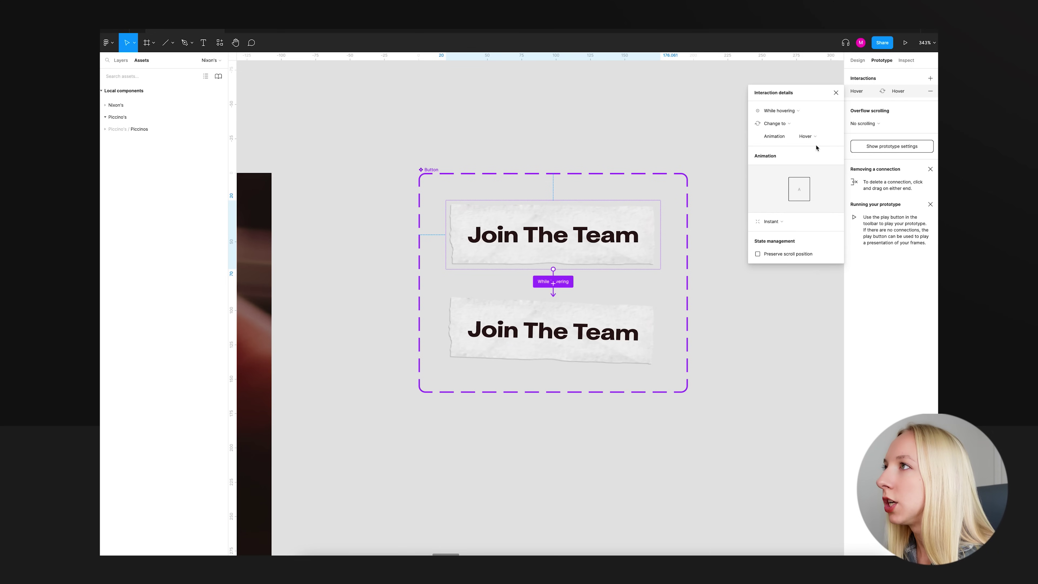
click(837, 94)
click(753, 102)
scroll(756, 105, left, 5)
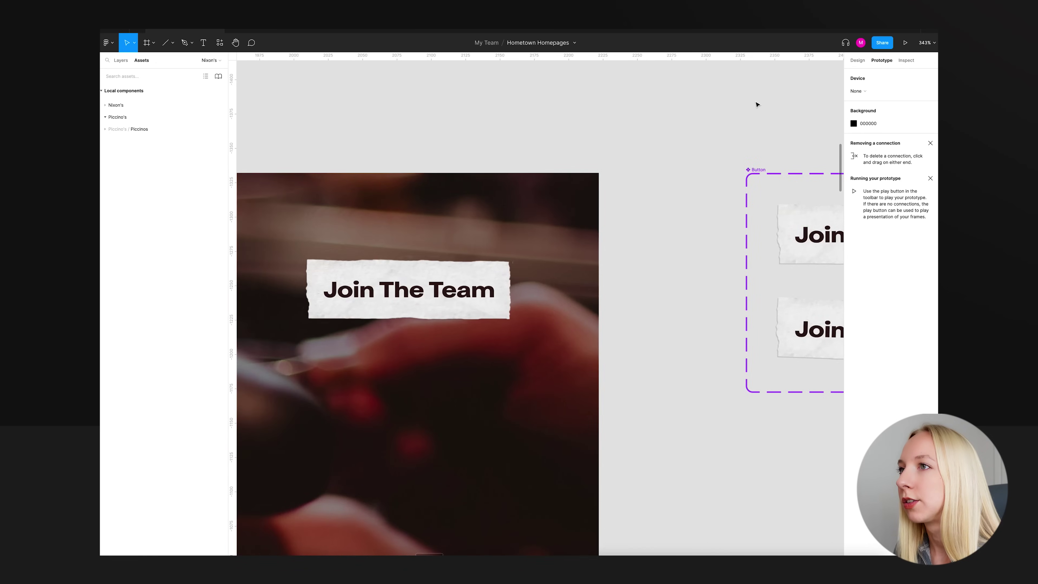
scroll(757, 105, down, 10)
scroll(757, 105, down, 5)
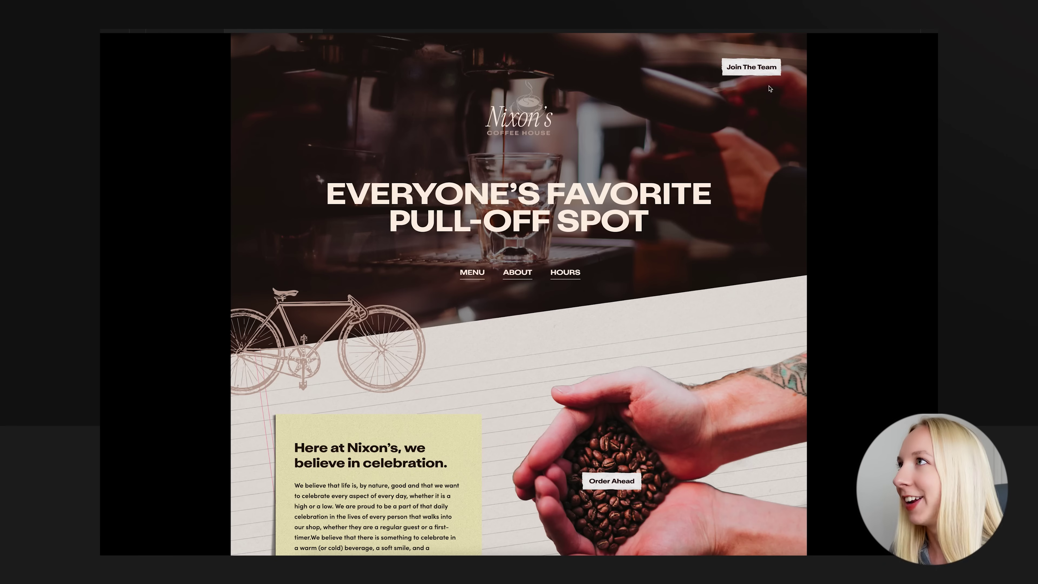
Scroll down through the Nixon's prototype preview and back up to the top.
scroll(779, 149, down, 5)
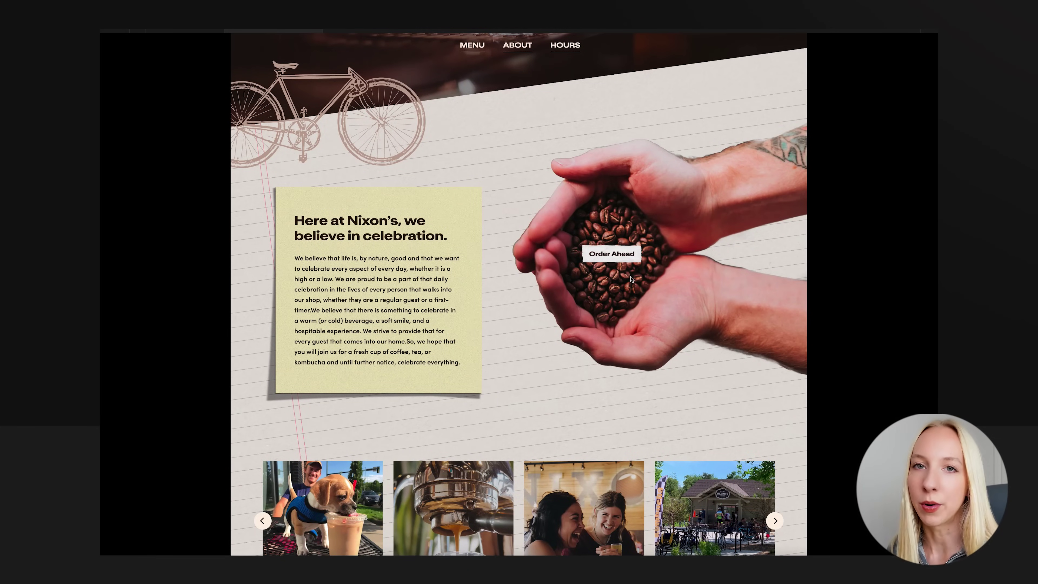
scroll(644, 290, up, 5)
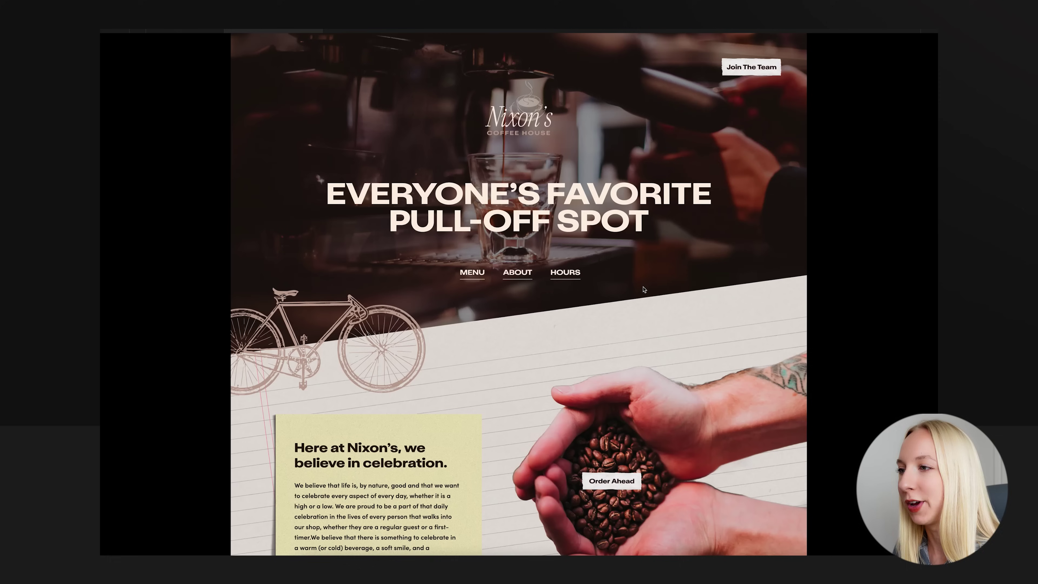